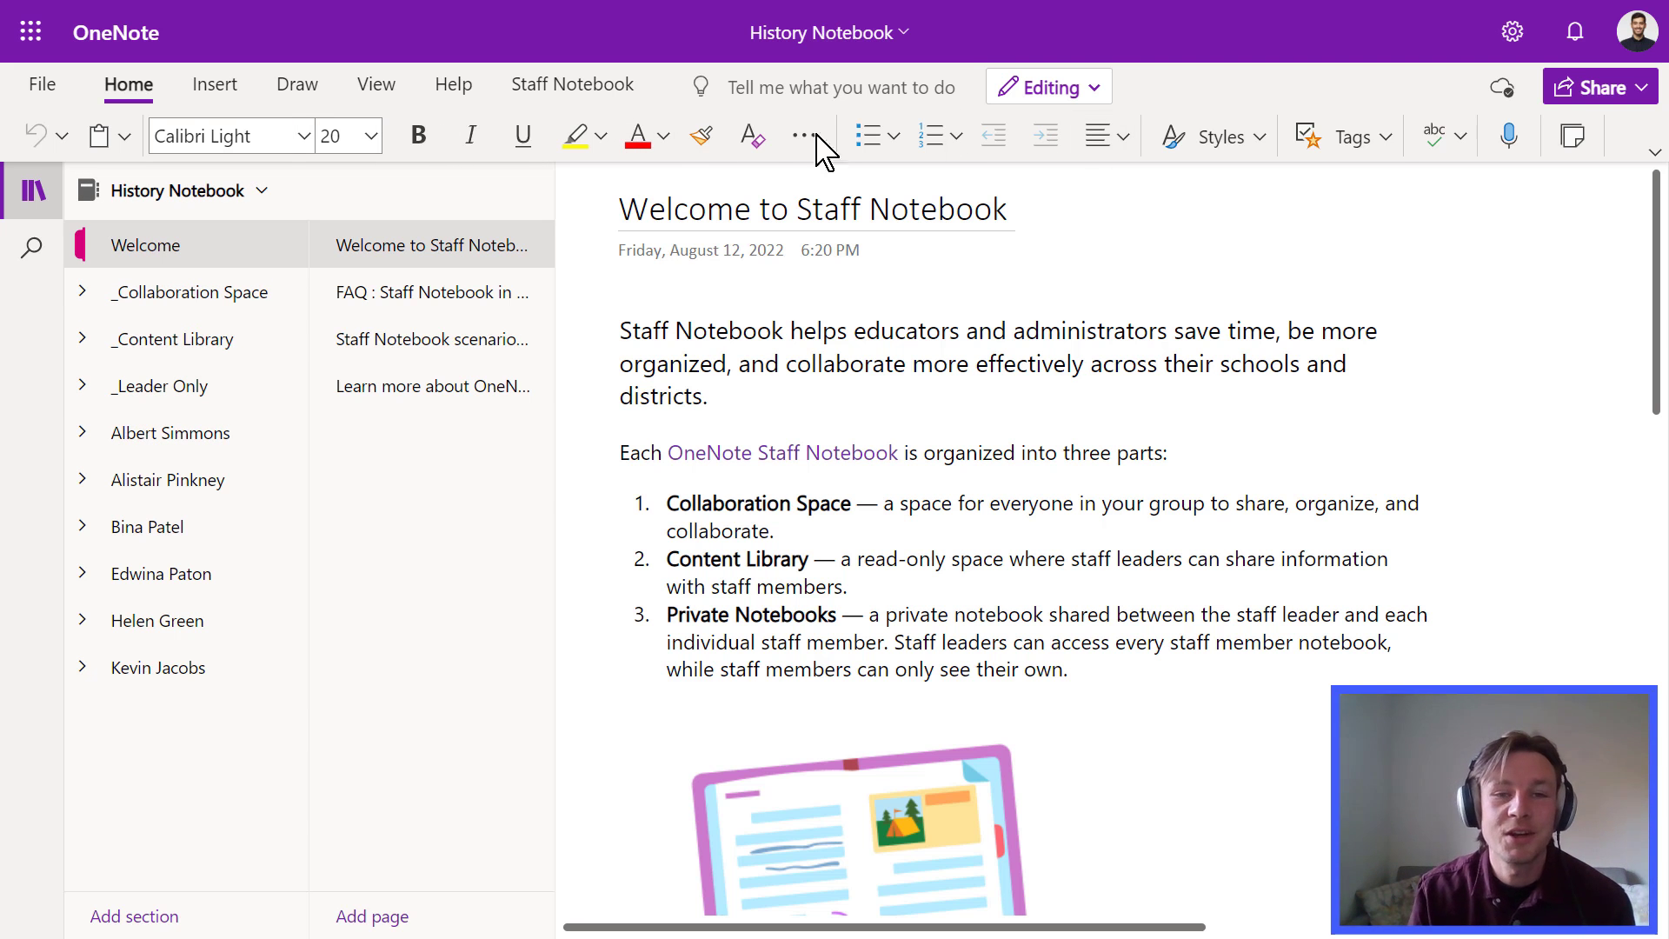
Step: Browse OneNote's Insert and Draw ribbons, then expand the History Notebook's _Leader Only section group
{"action": "left_click", "coordinate": [223, 98]}
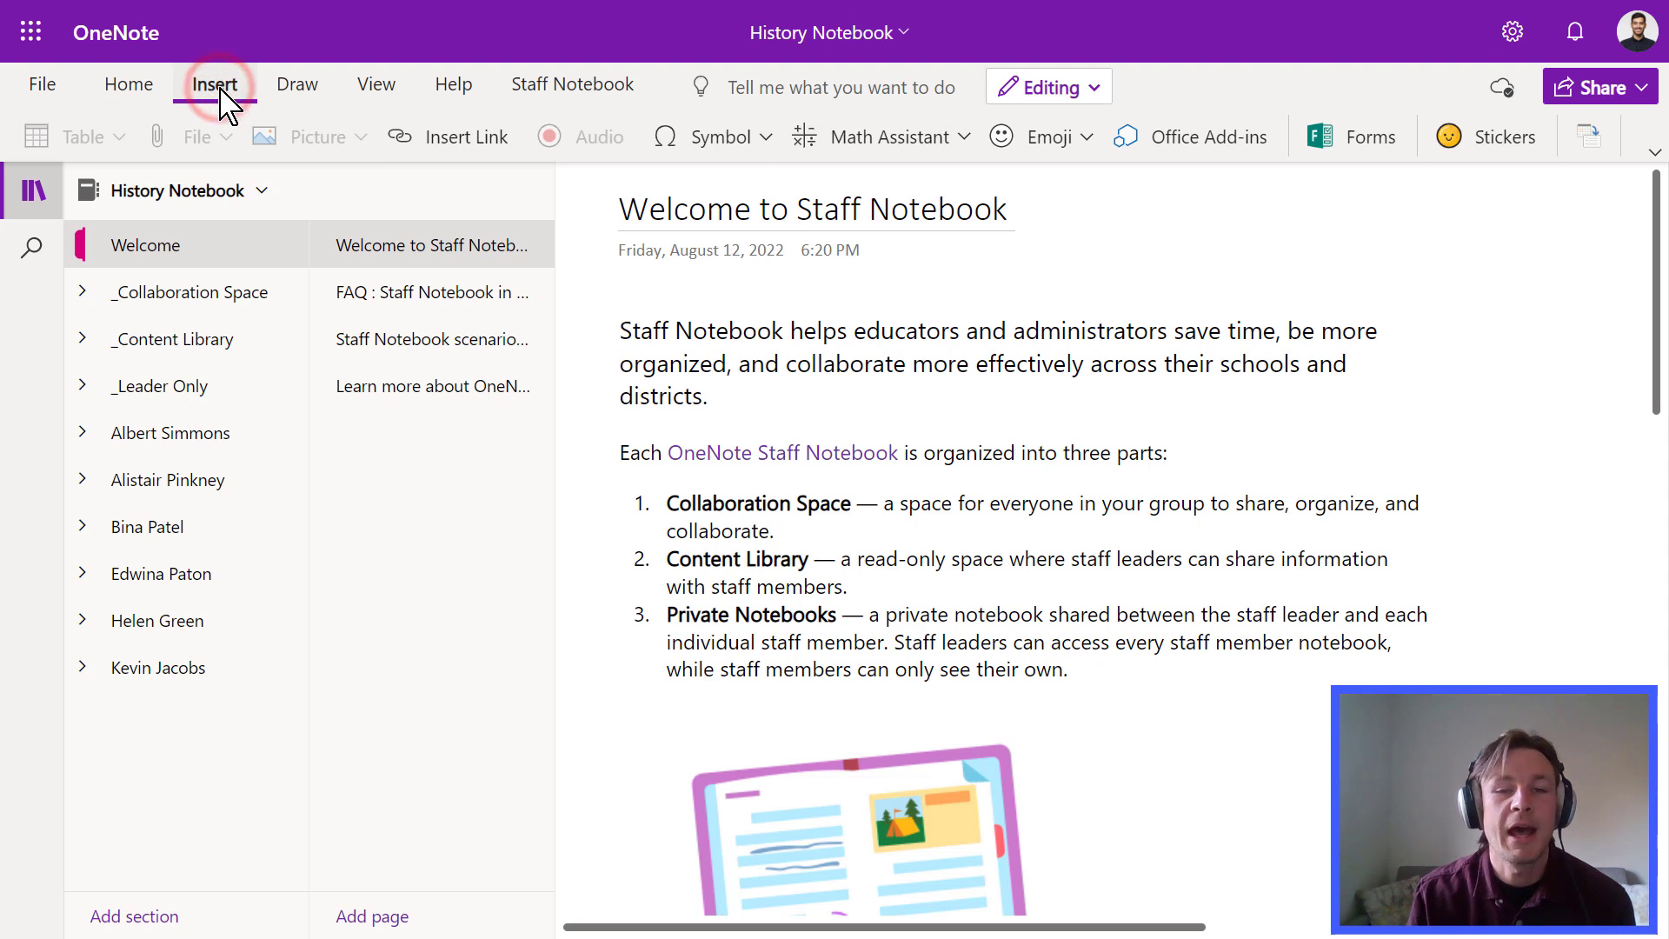
{"action": "left_click", "coordinate": [299, 86]}
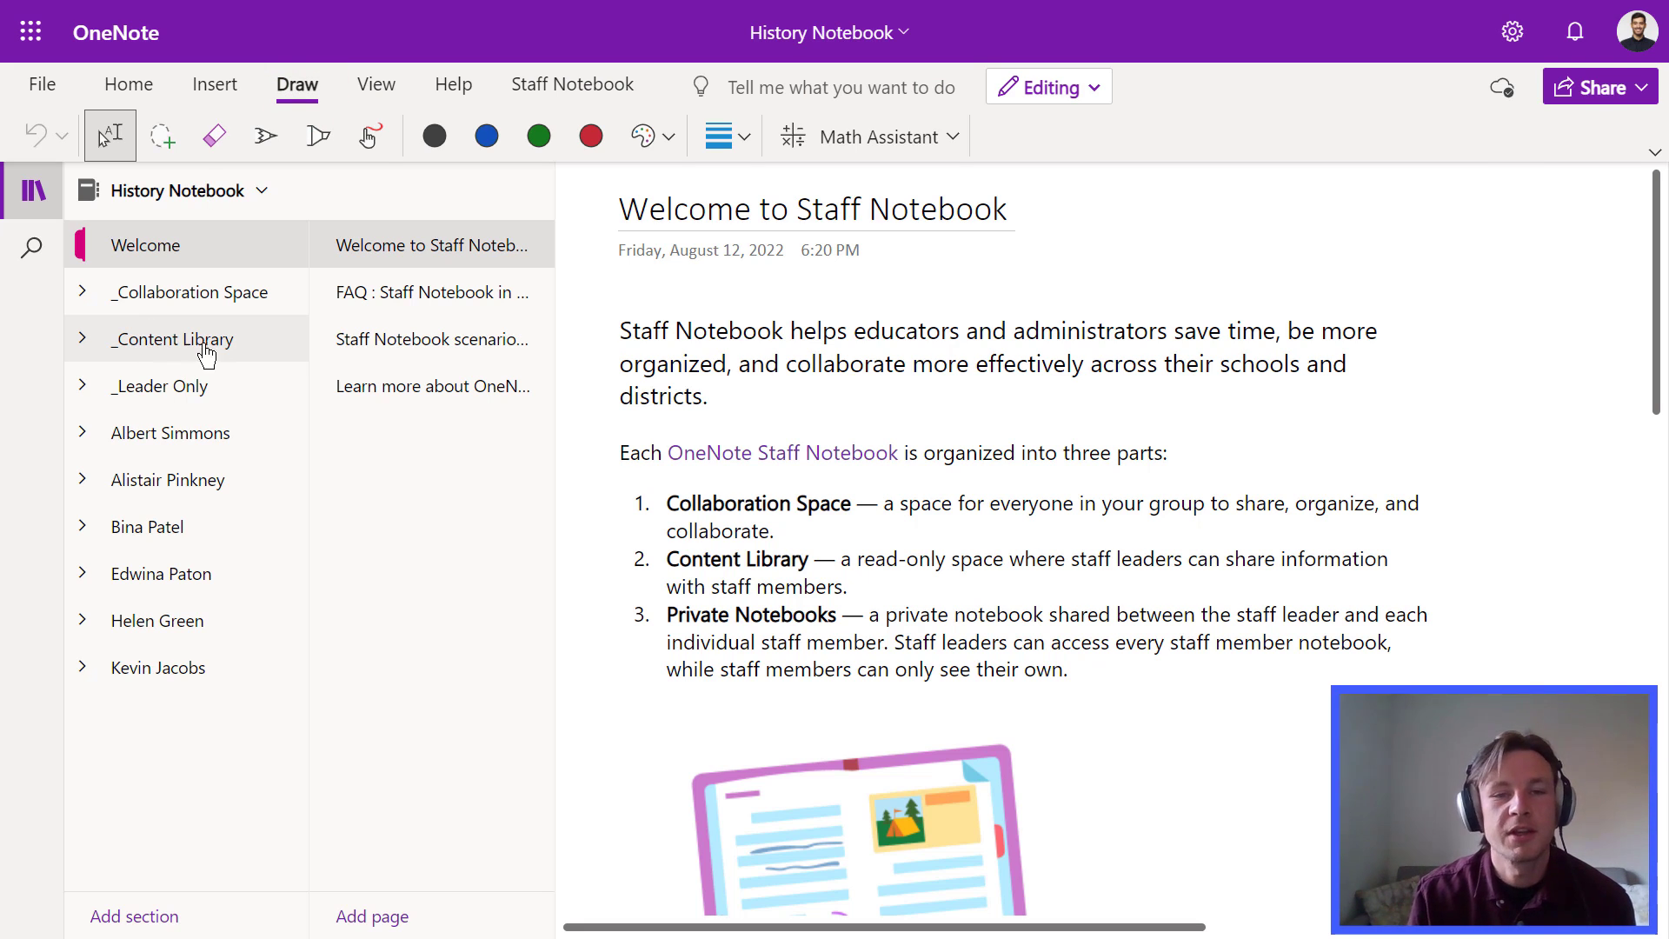
{"action": "left_click", "coordinate": [152, 388]}
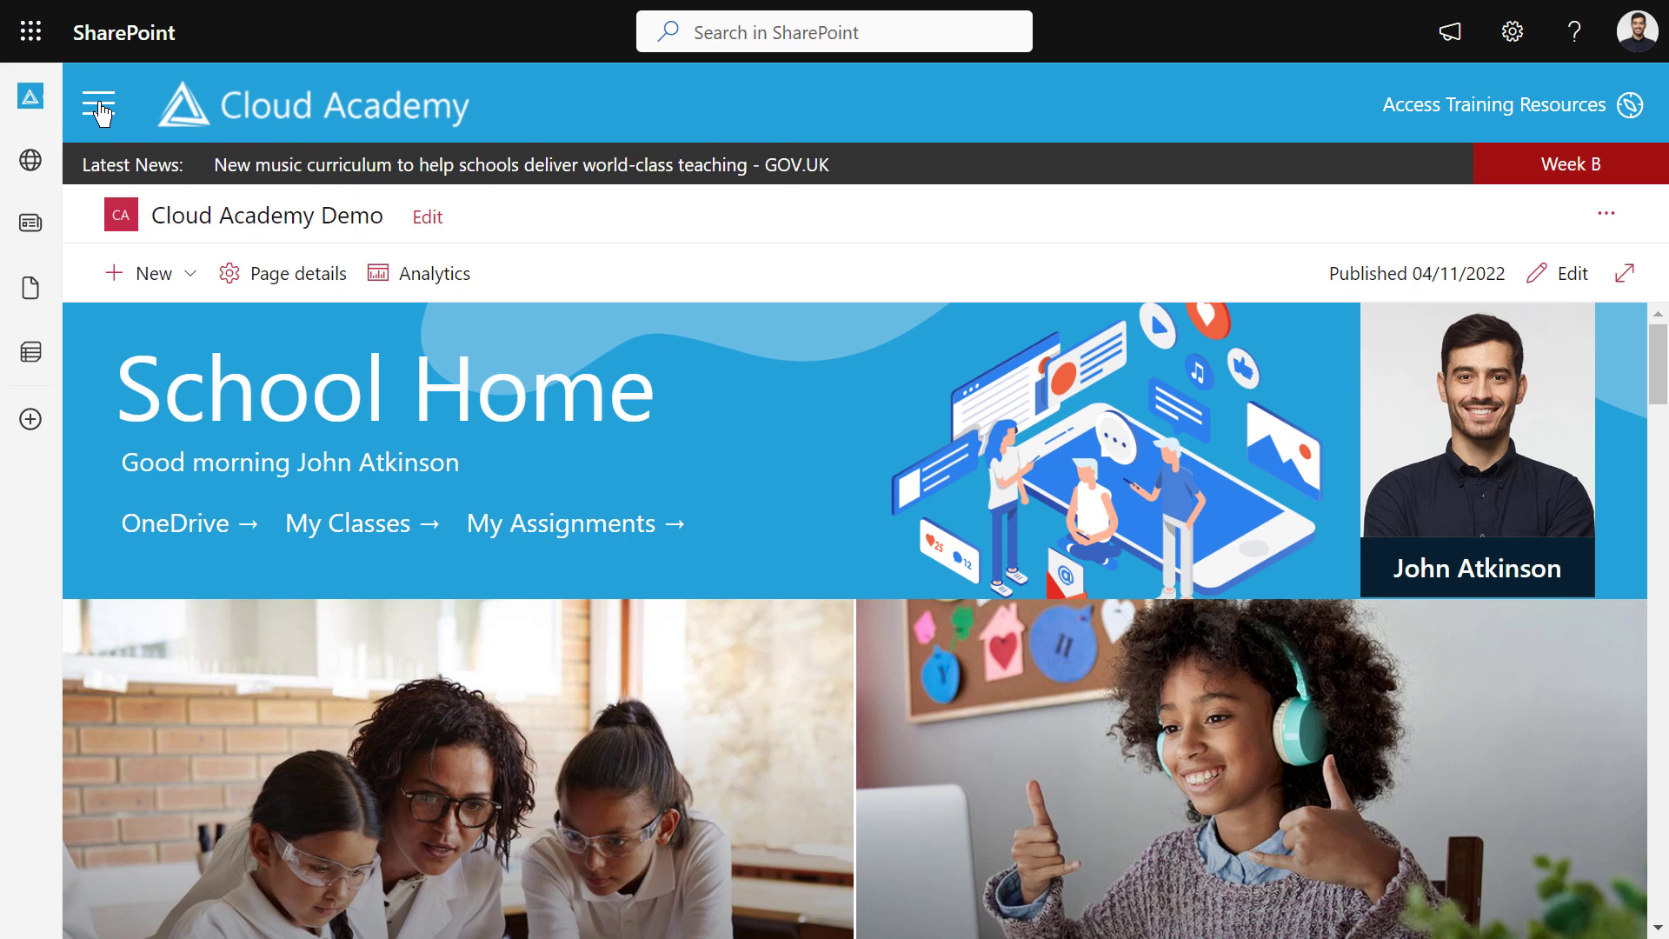
Step: Go to the History subject site from the school site's My Subjects navigation
{"action": "left_click", "coordinate": [100, 110]}
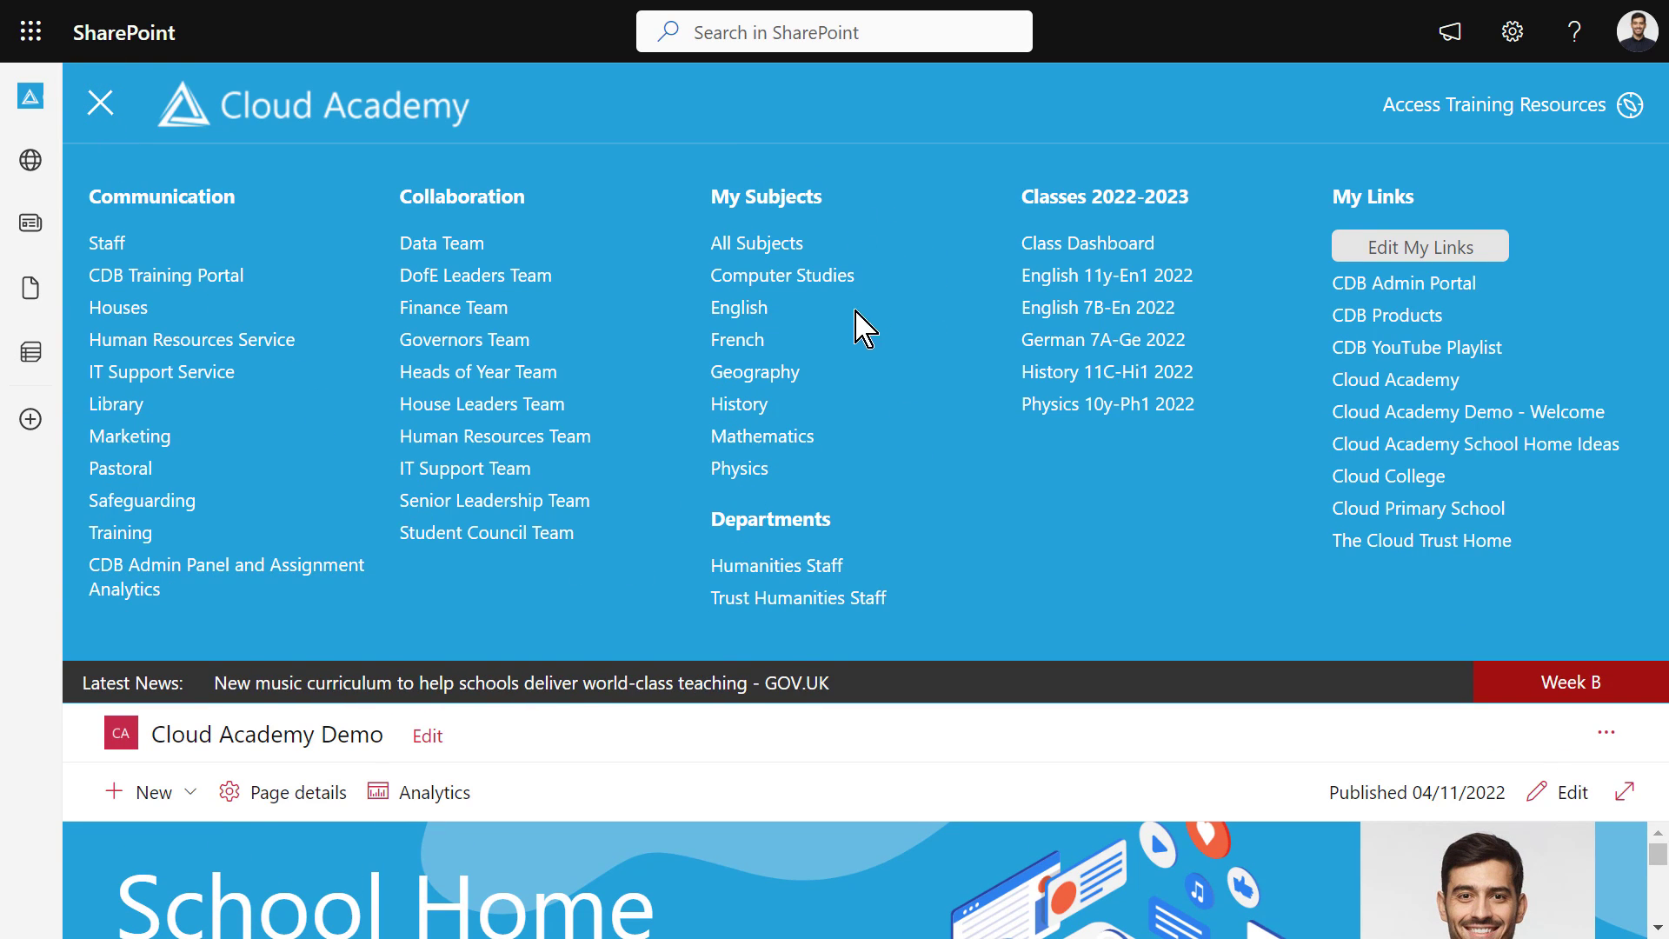
{"action": "left_click", "coordinate": [747, 409]}
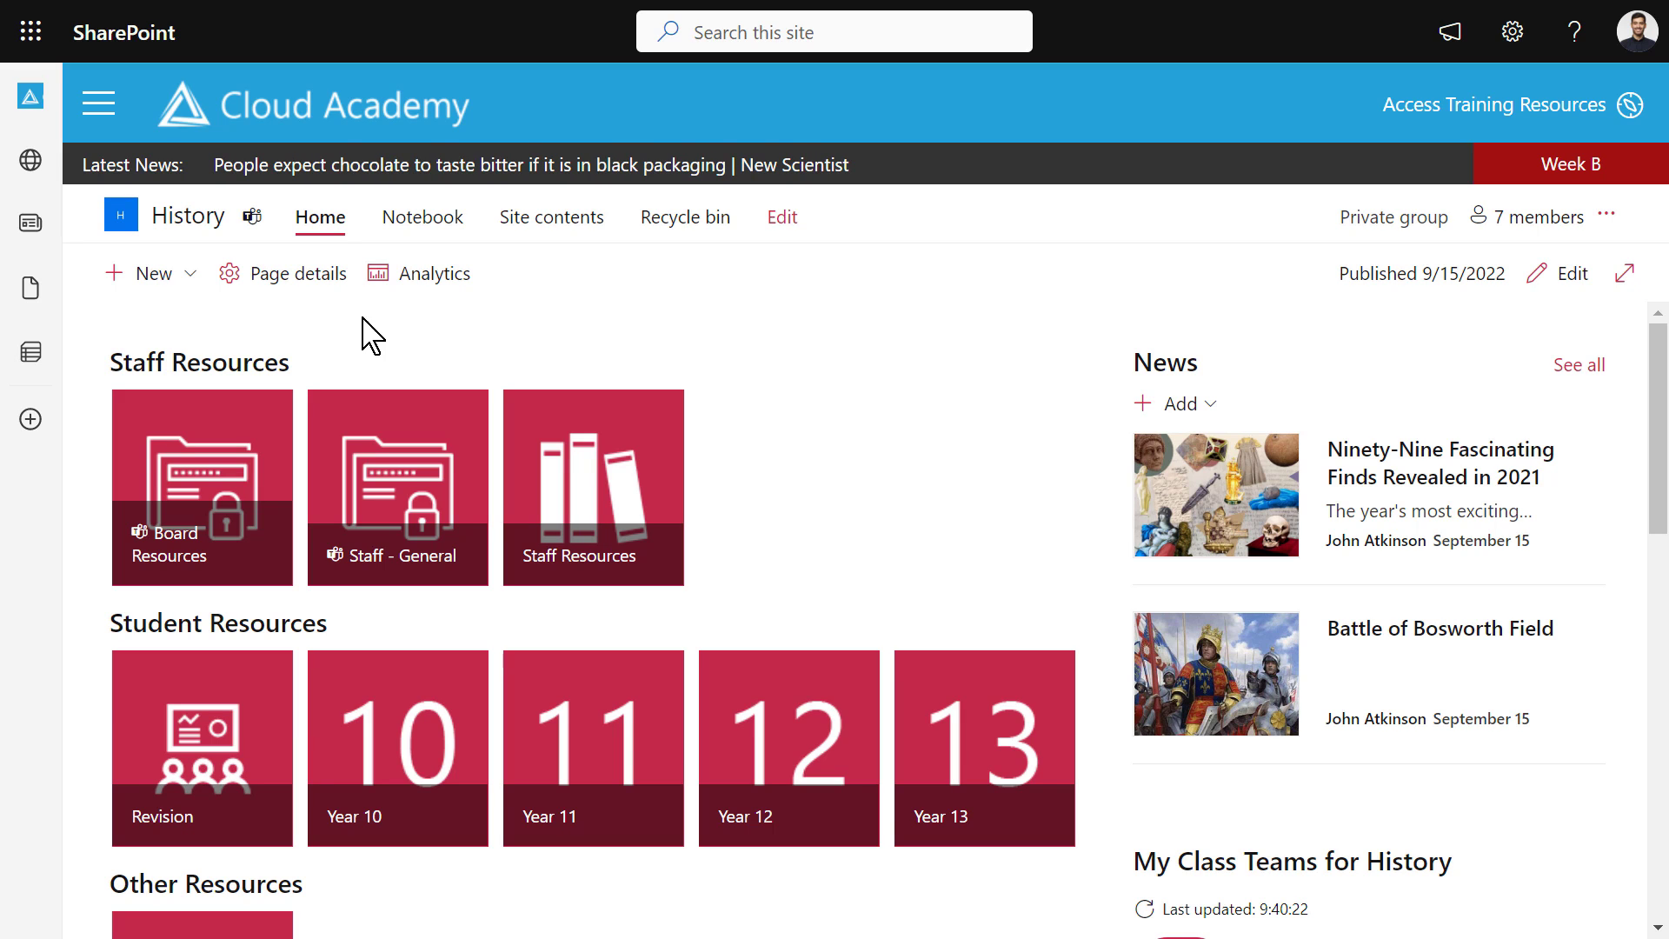
Step: Open the History site's connected team on its General channel in Microsoft Teams
{"action": "left_click", "coordinate": [254, 224]}
{"action": "left_click", "coordinate": [254, 224]}
{"action": "left_click", "coordinate": [334, 494]}
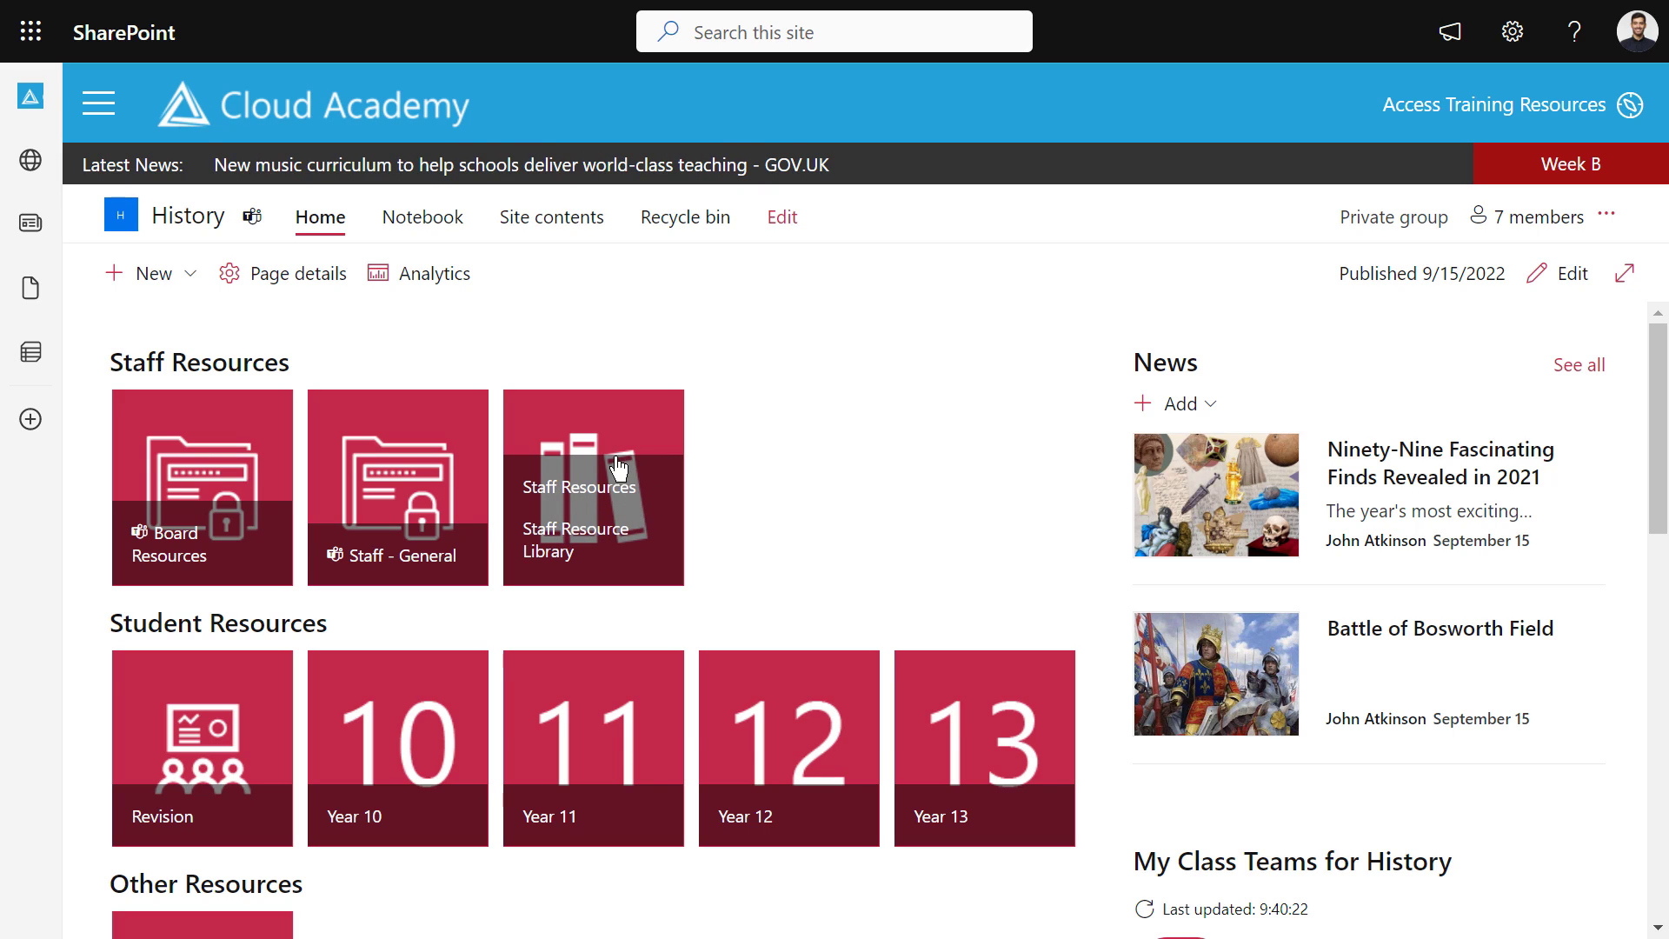
{"action": "left_click", "coordinate": [253, 221]}
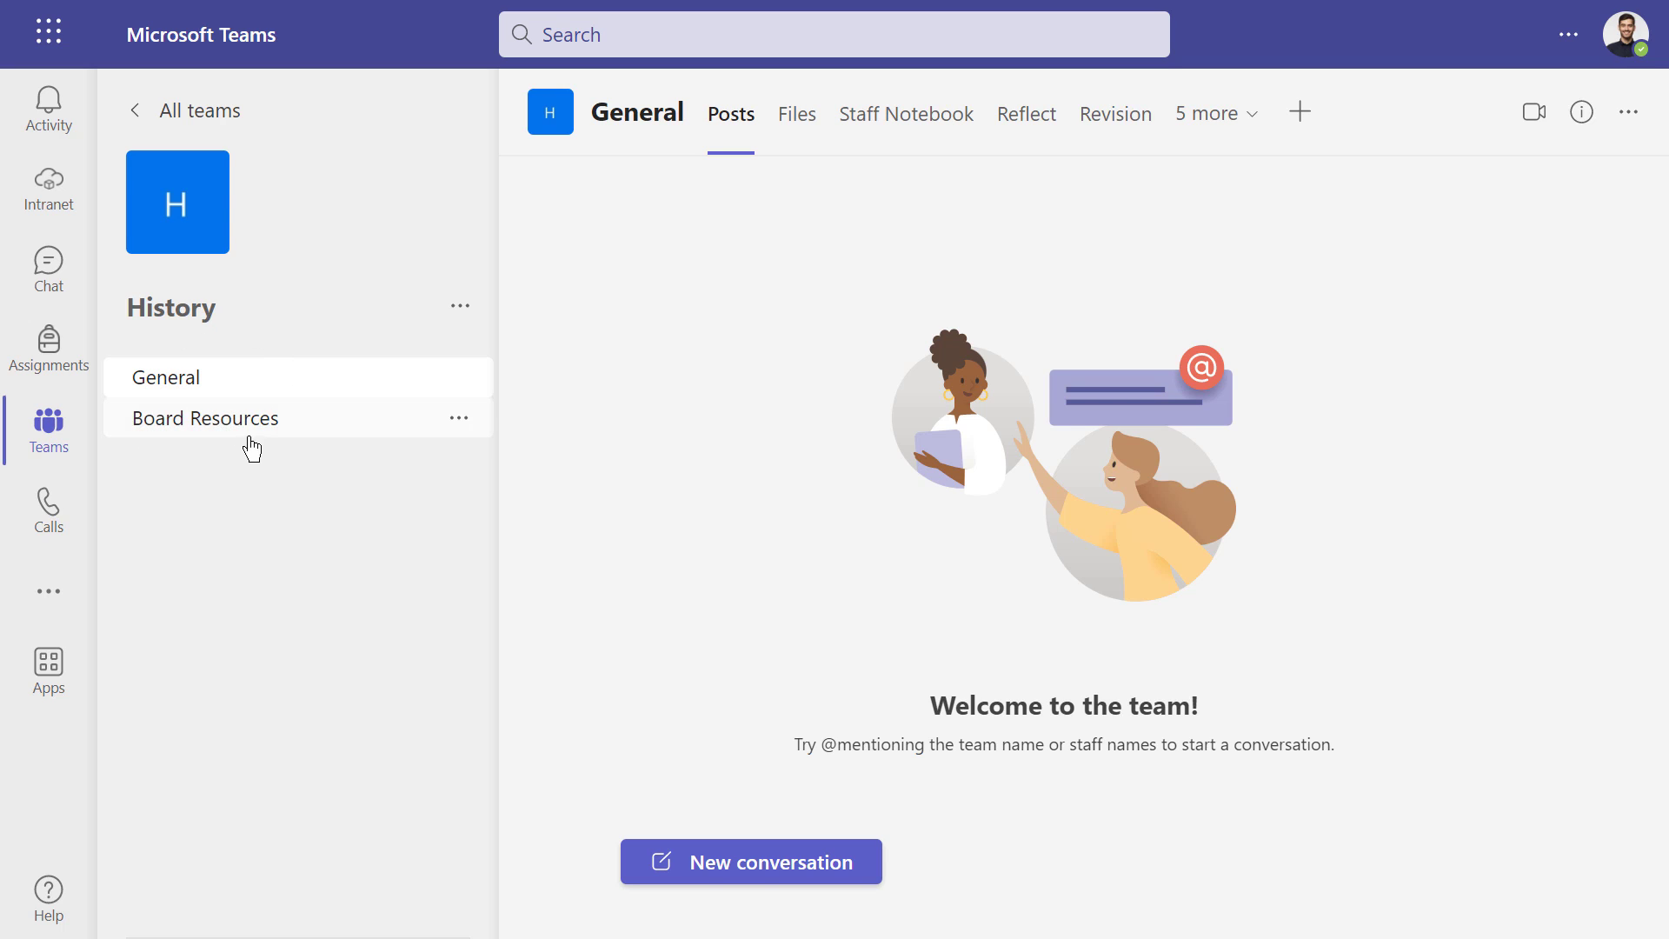
{"action": "left_click", "coordinate": [459, 308]}
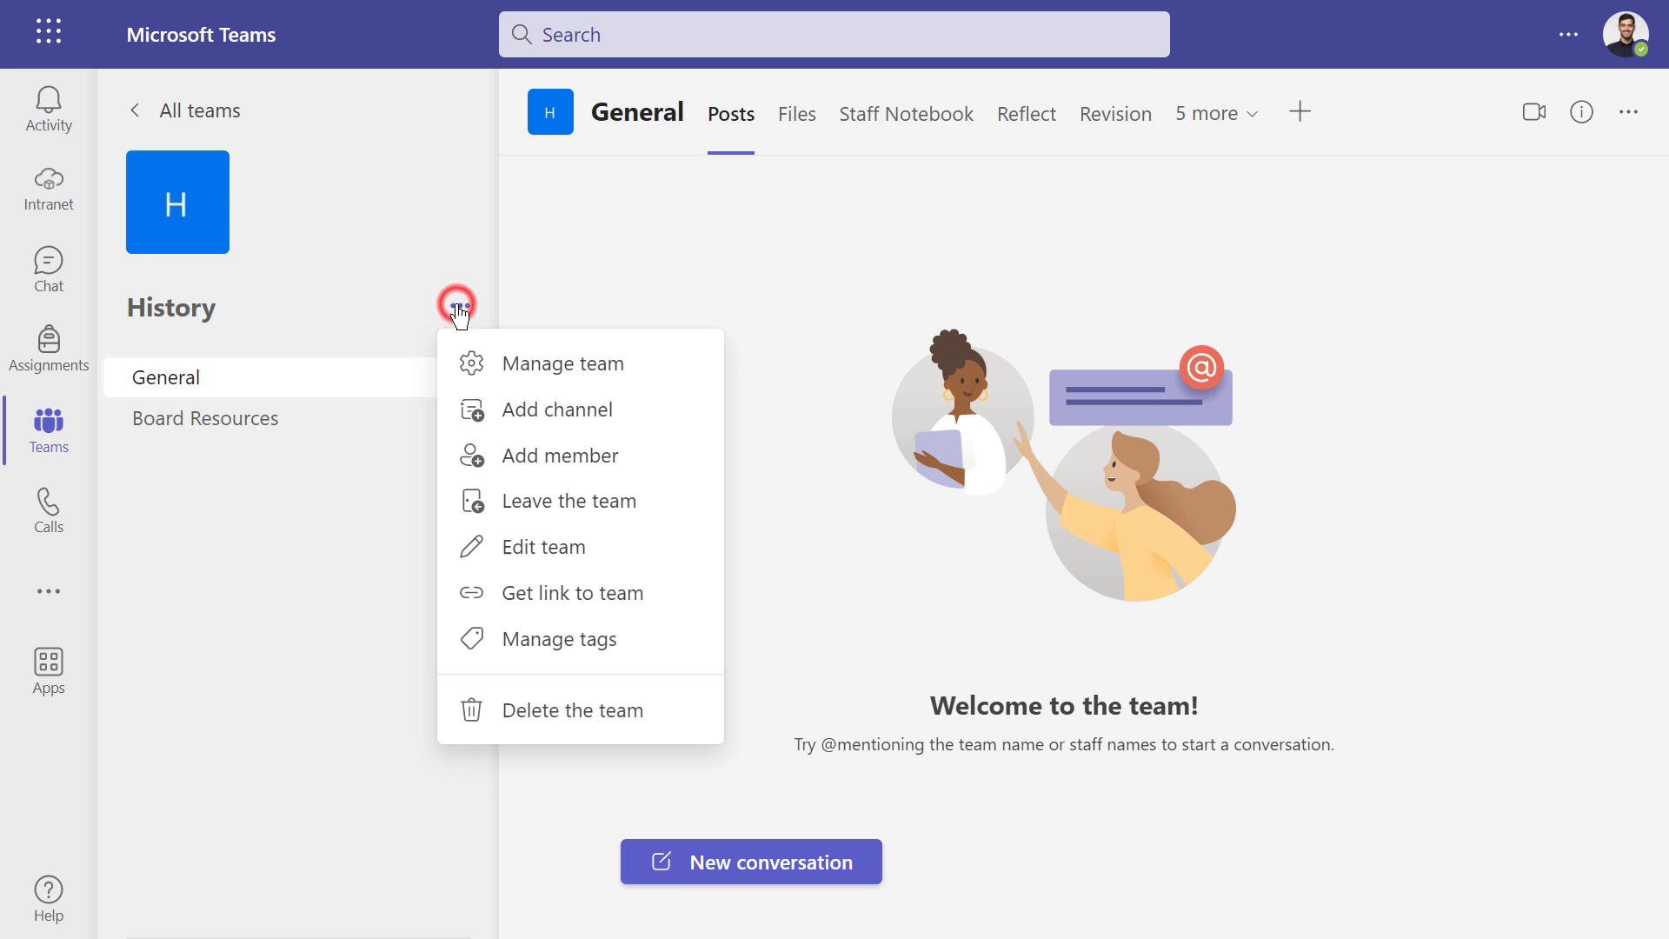
{"action": "left_click", "coordinate": [543, 365]}
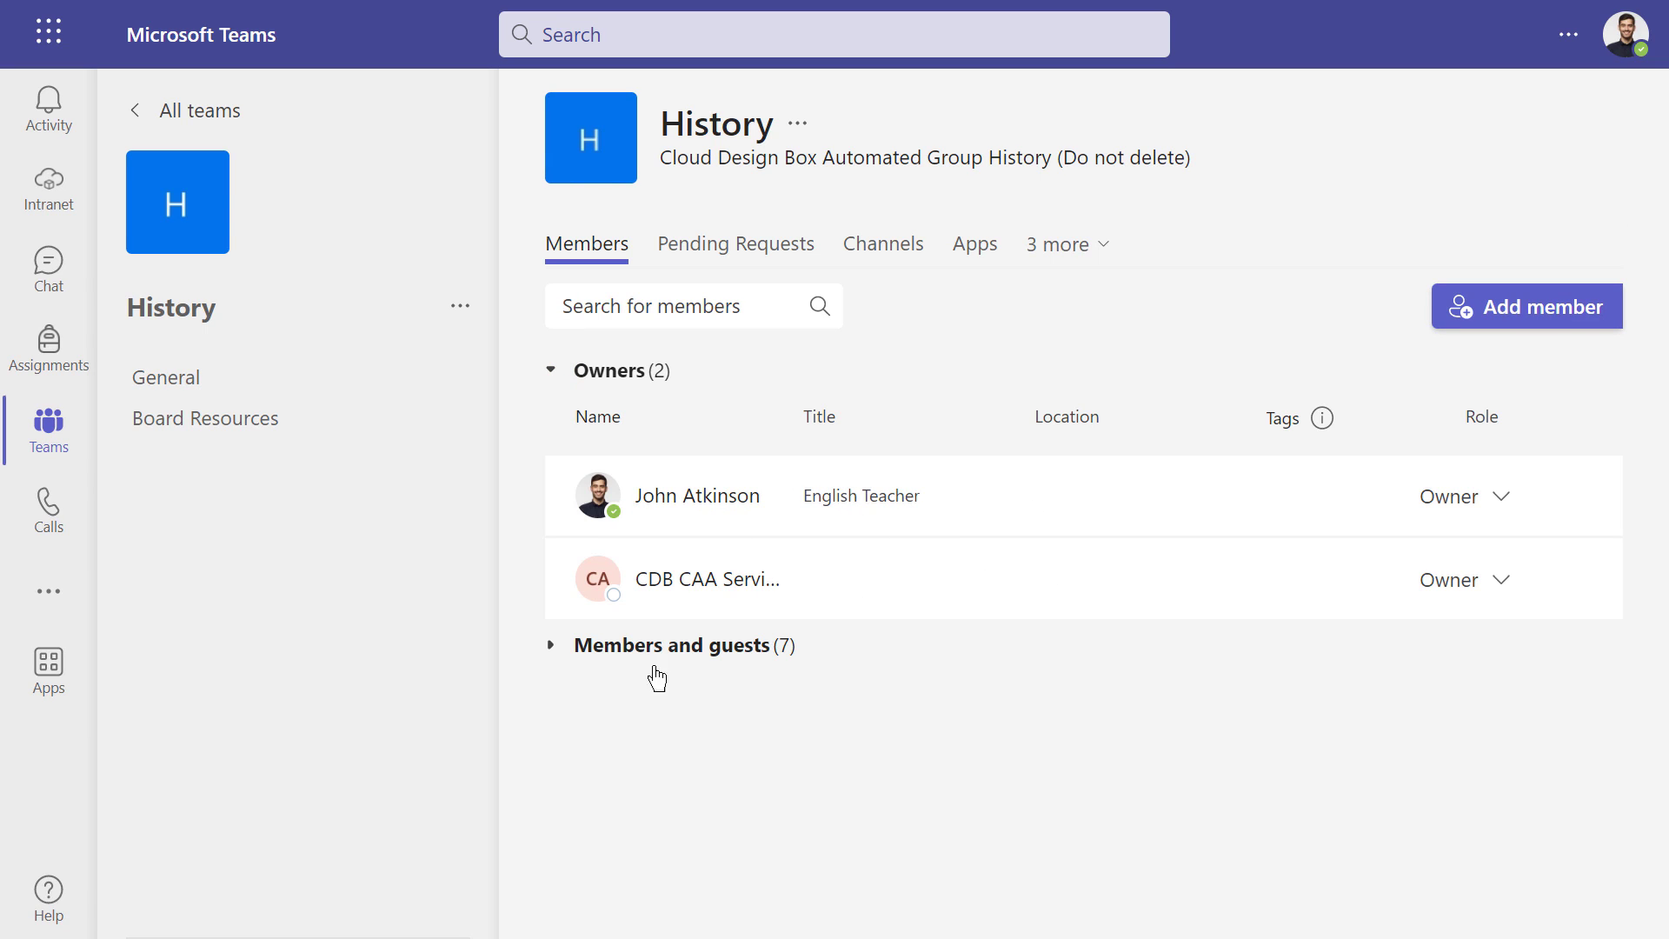
{"action": "left_click", "coordinate": [551, 645]}
{"action": "scroll", "coordinate": [895, 666], "scroll_direction": "down", "scroll_amount": 5}
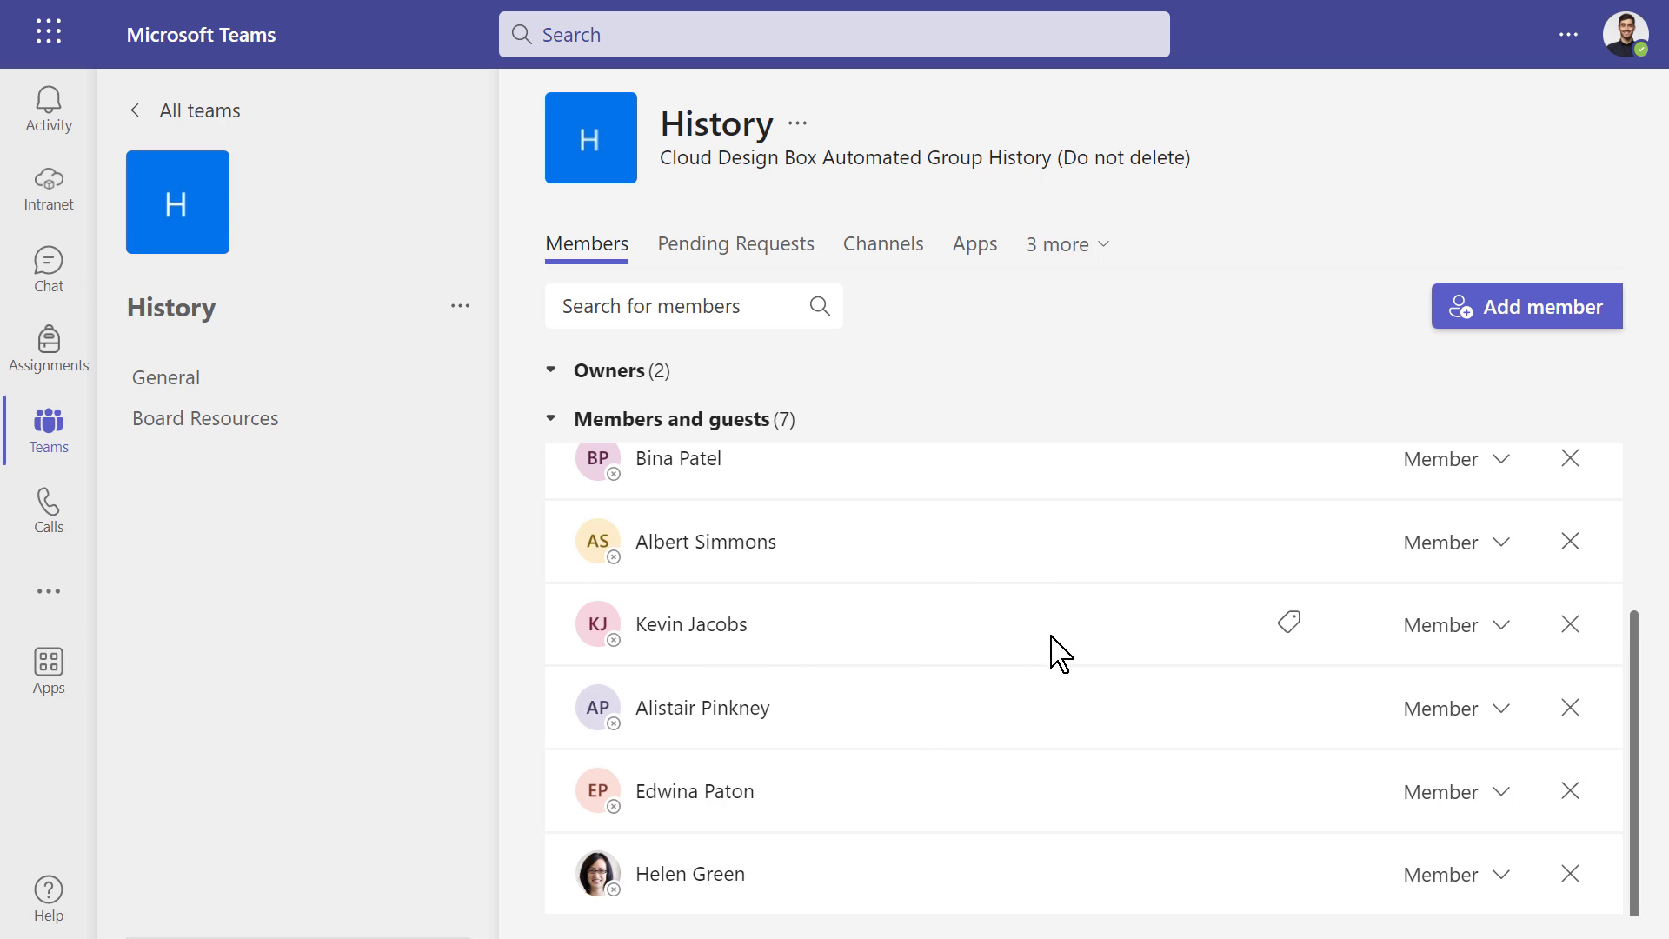
{"action": "scroll", "coordinate": [995, 615], "scroll_direction": "up", "scroll_amount": 5}
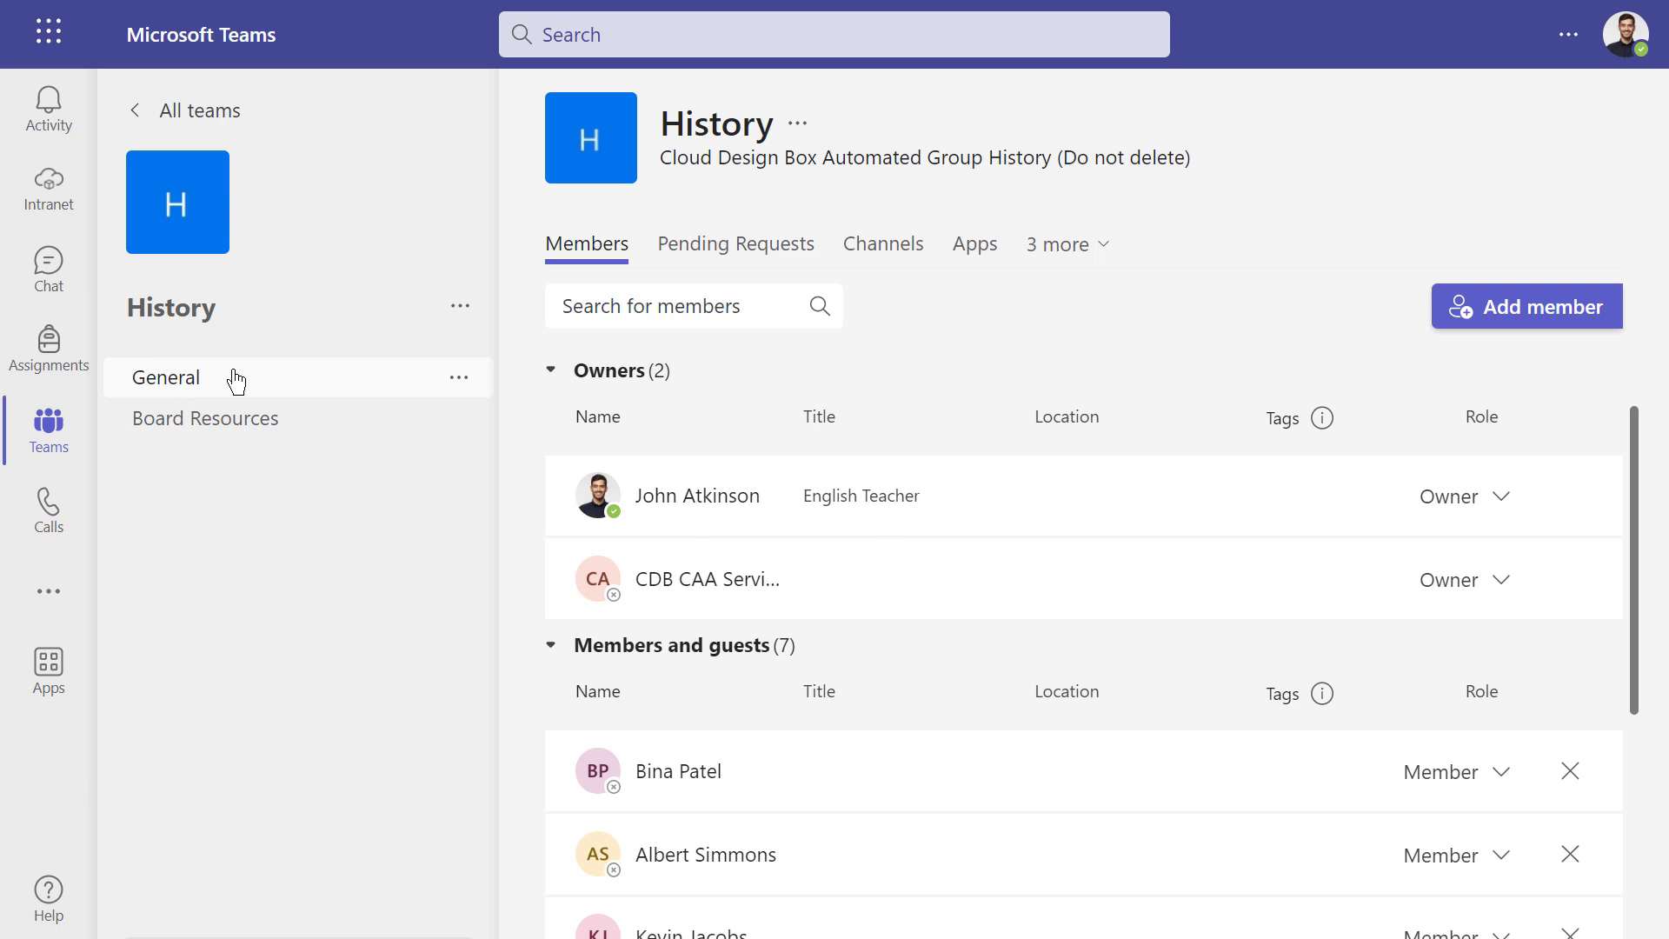
{"action": "left_click", "coordinate": [186, 394]}
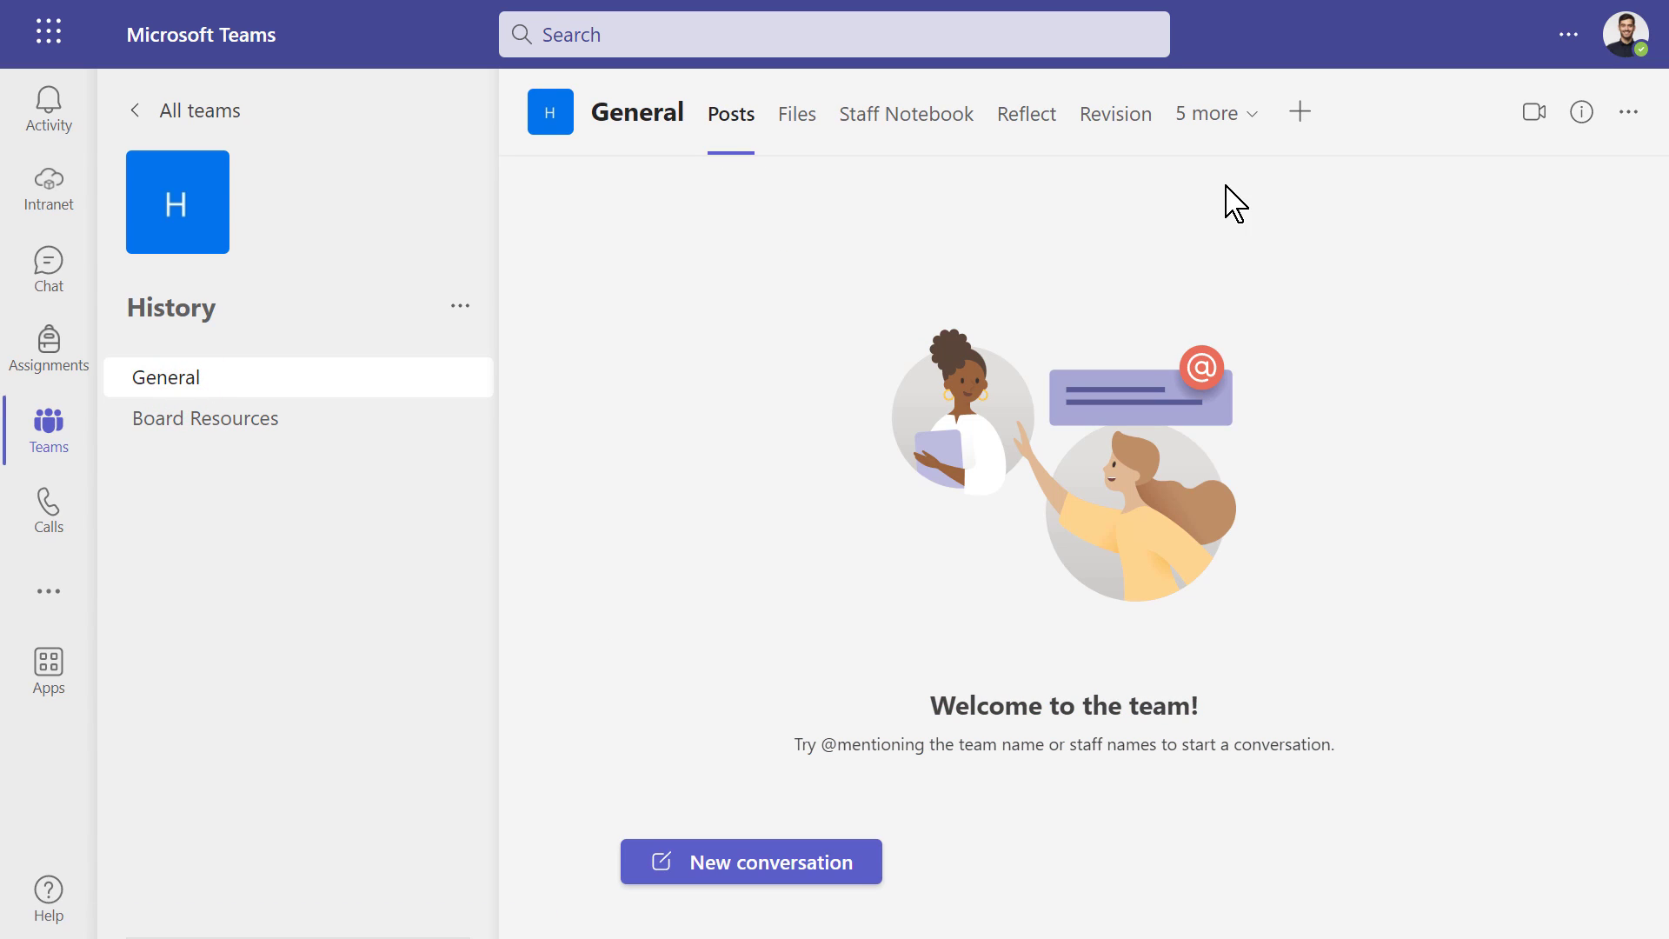
Step: Open the General channel's Year 11 tab from the '5 more' tabs list
{"action": "left_click", "coordinate": [1235, 121]}
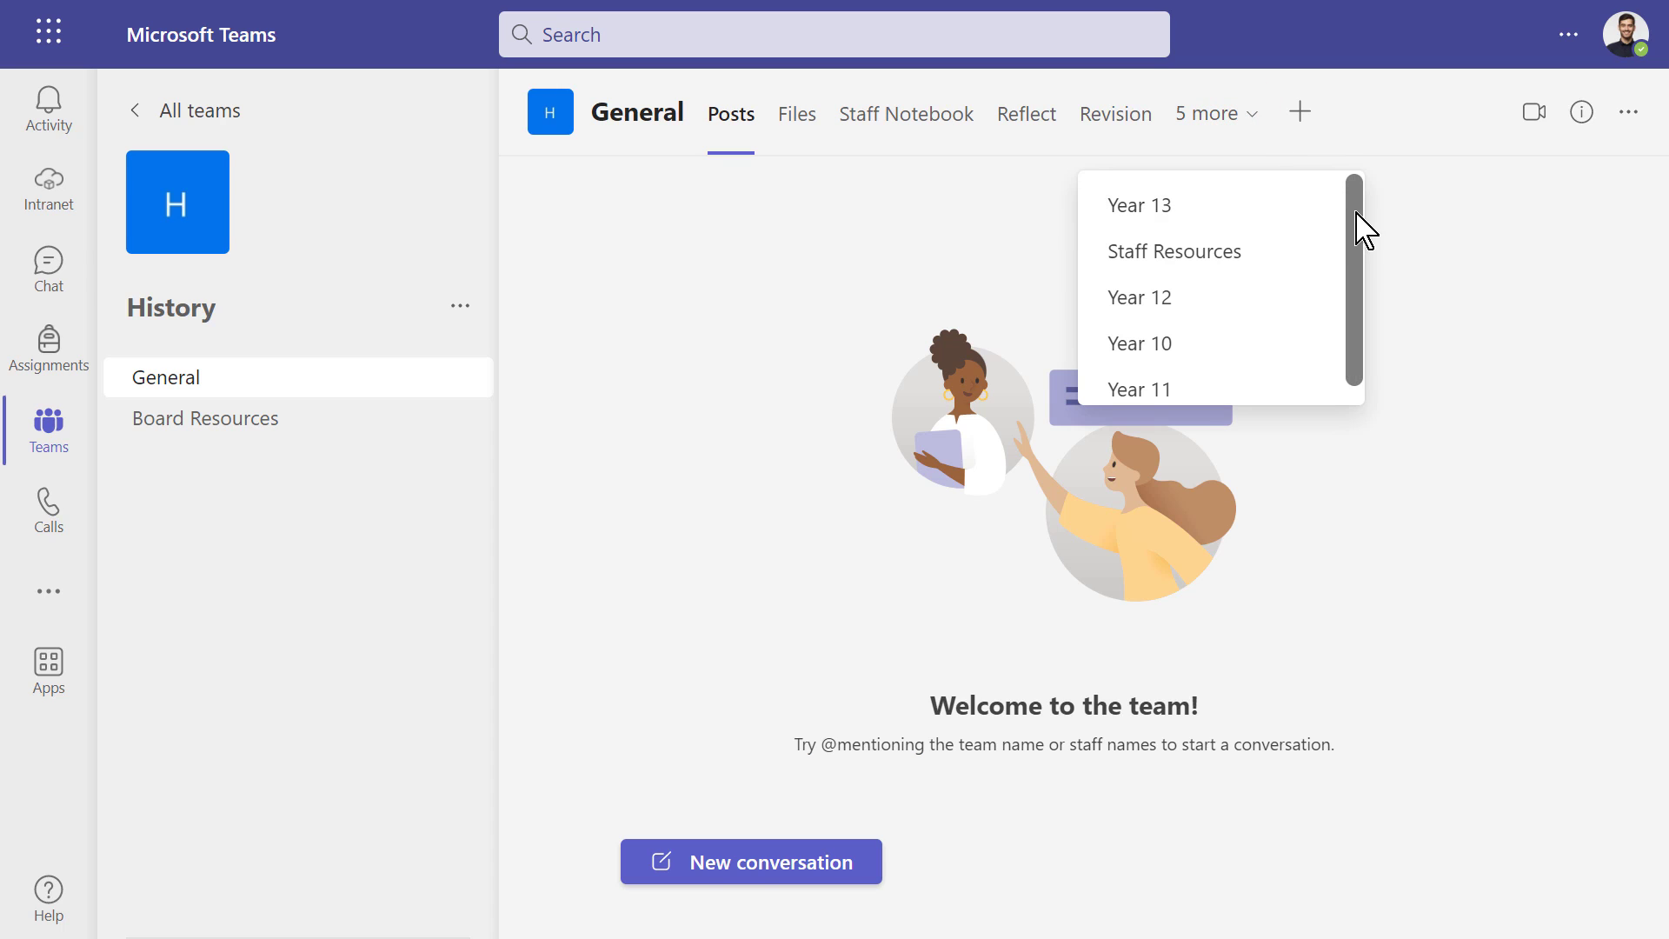
{"action": "mouse_move", "coordinate": [1354, 211]}
{"action": "left_mouse_down"}
{"action": "mouse_move", "coordinate": [1356, 341]}
{"action": "mouse_move", "coordinate": [1352, 208]}
{"action": "left_mouse_up"}
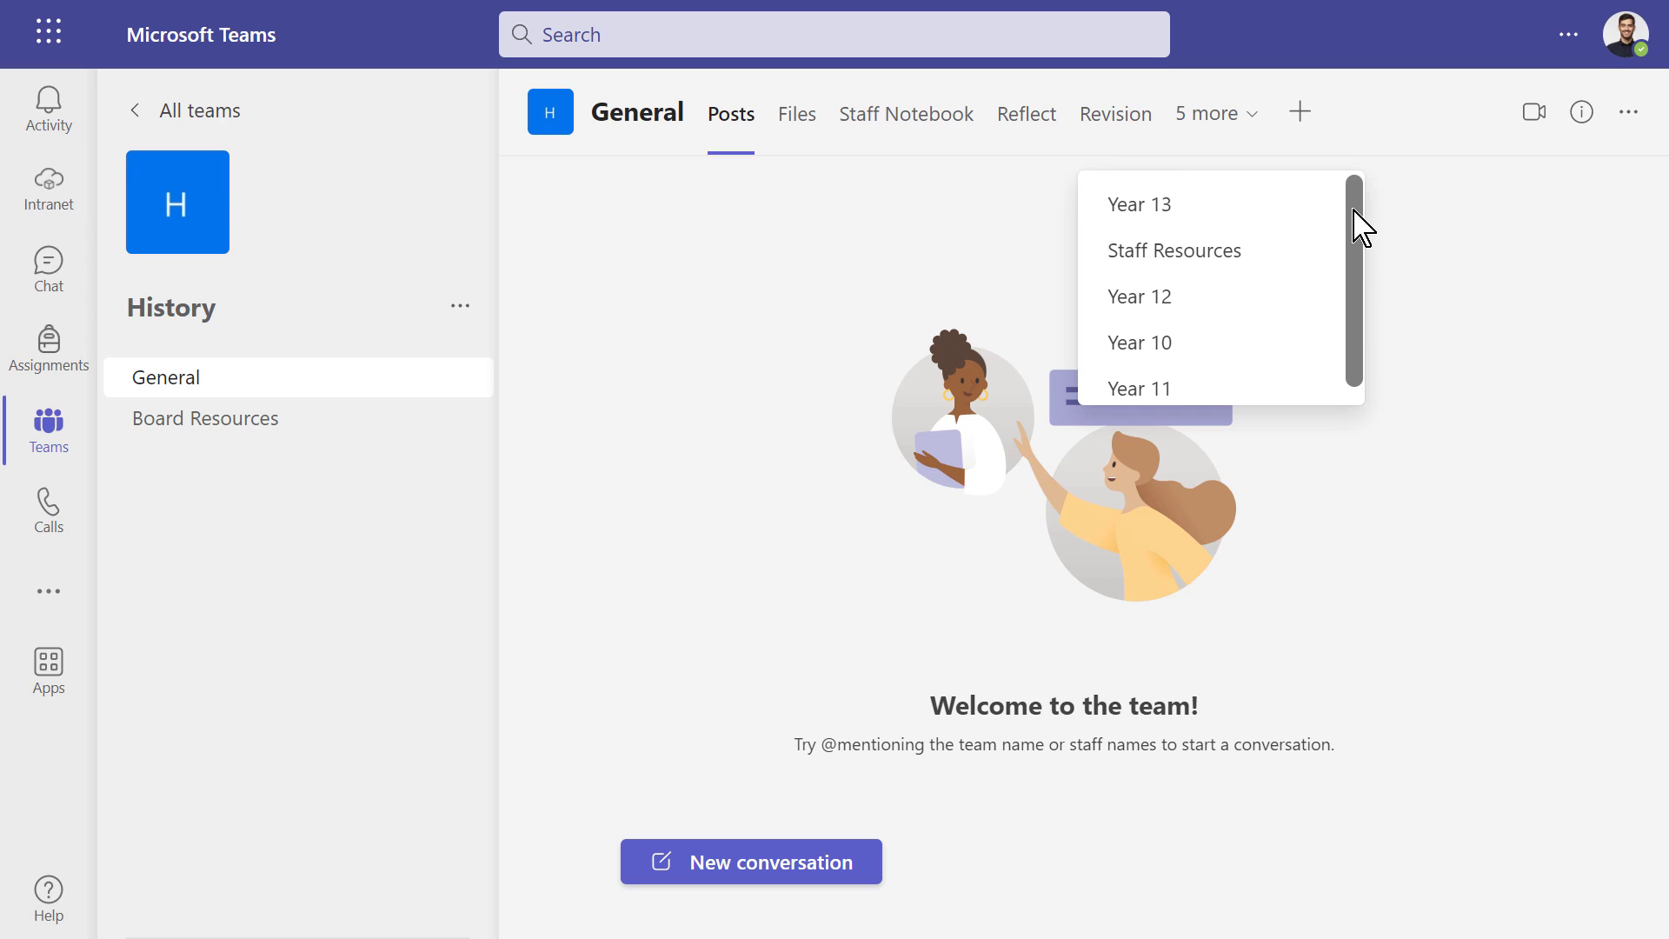
{"action": "left_click", "coordinate": [1178, 379]}
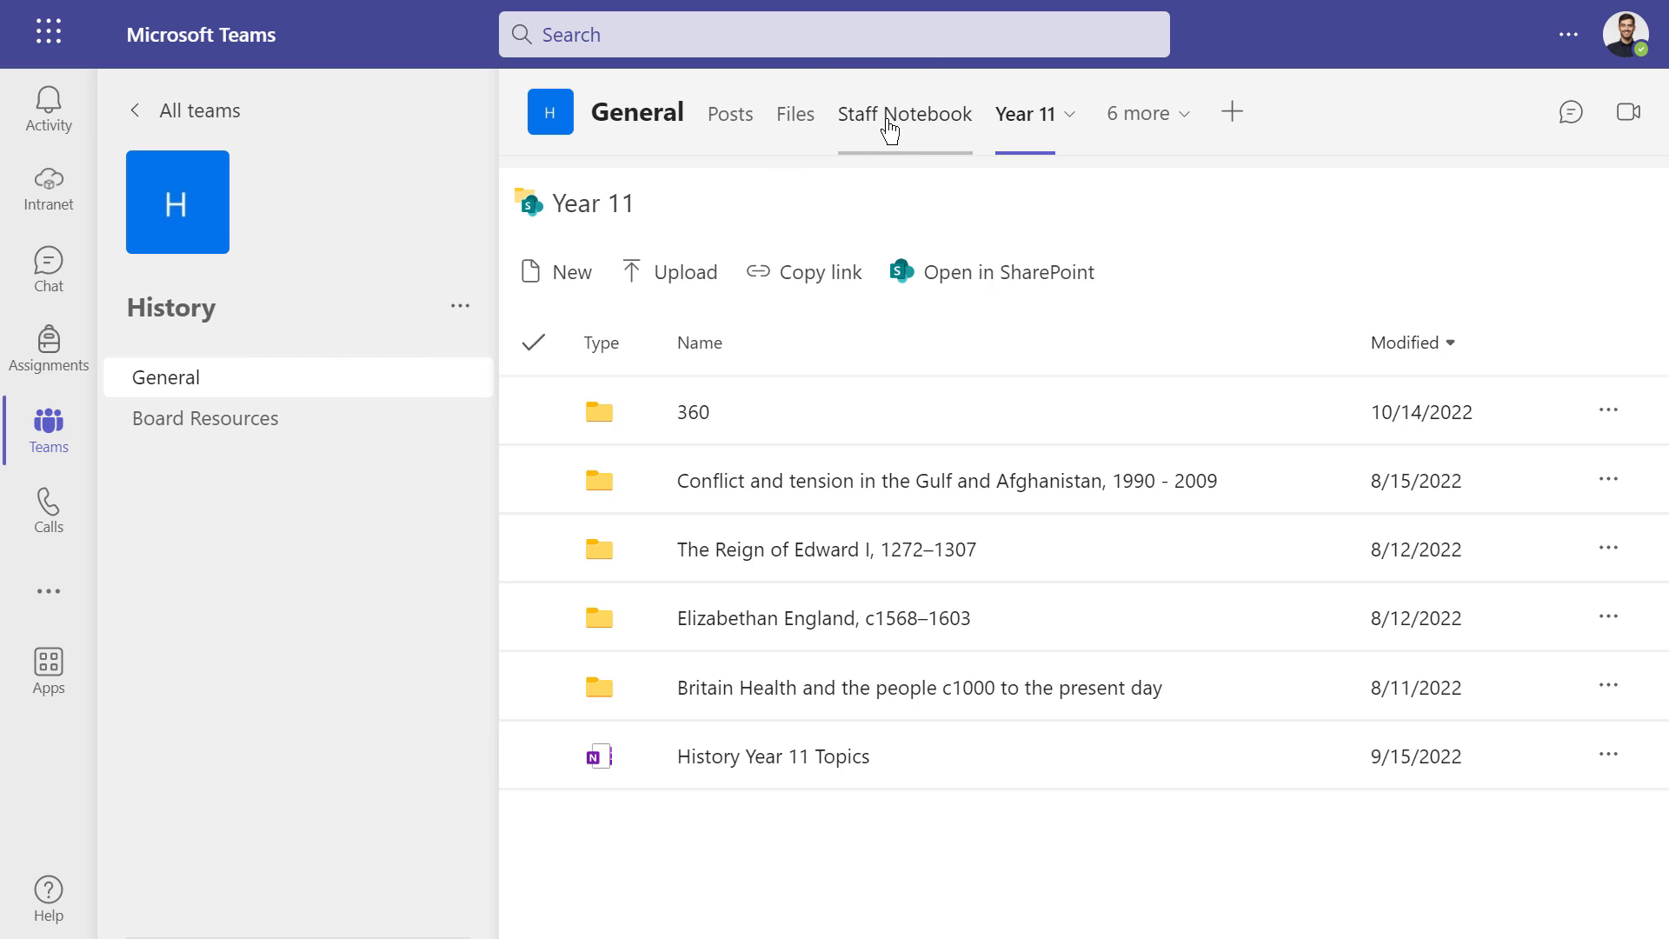
Step: Open the Staff Notebook tab and show the OneNote Staff Notebook setup choices
{"action": "left_click", "coordinate": [888, 131]}
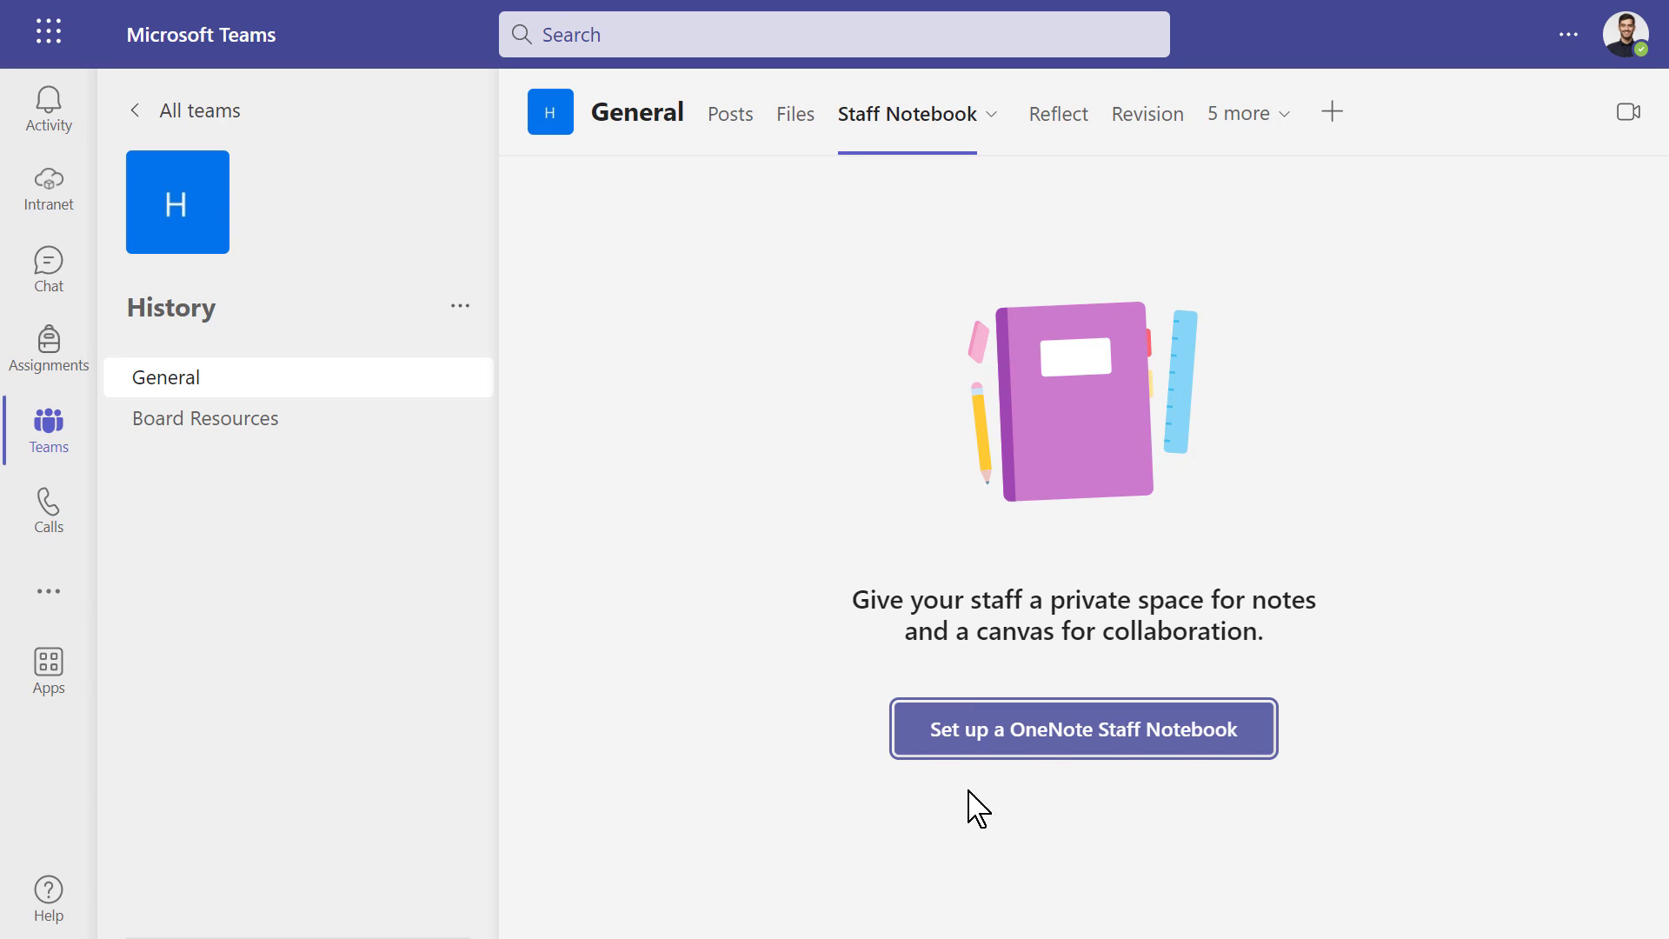
{"action": "left_click", "coordinate": [1052, 746]}
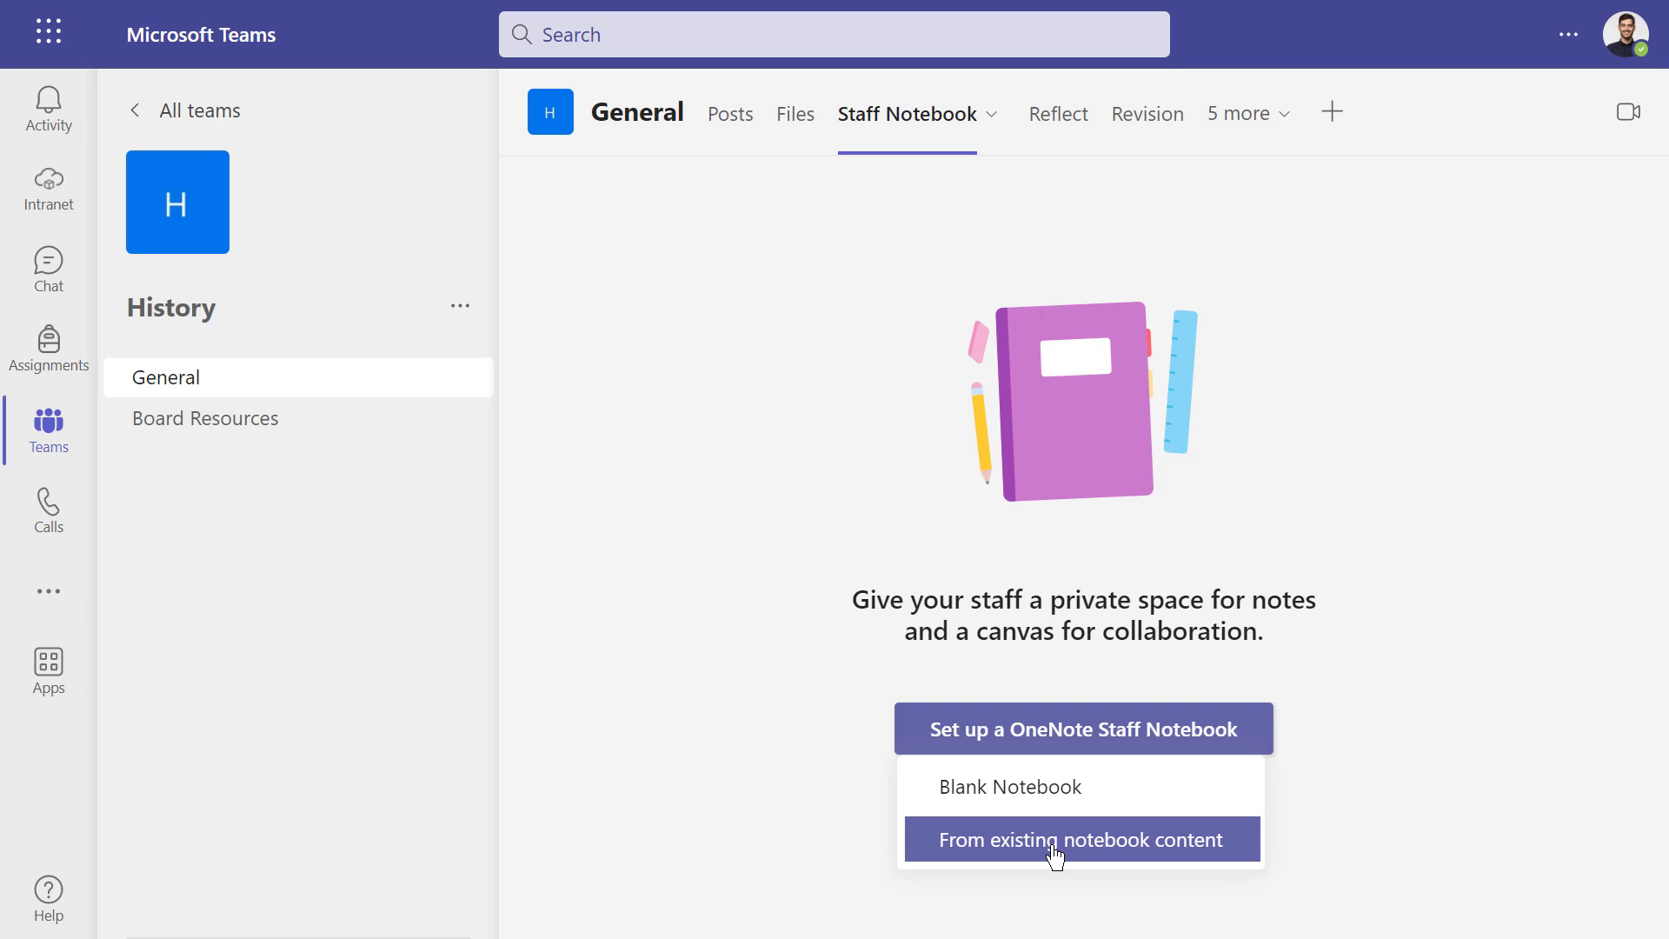
Step: Start setting up a blank History Staff Notebook
{"action": "left_click", "coordinate": [1015, 793]}
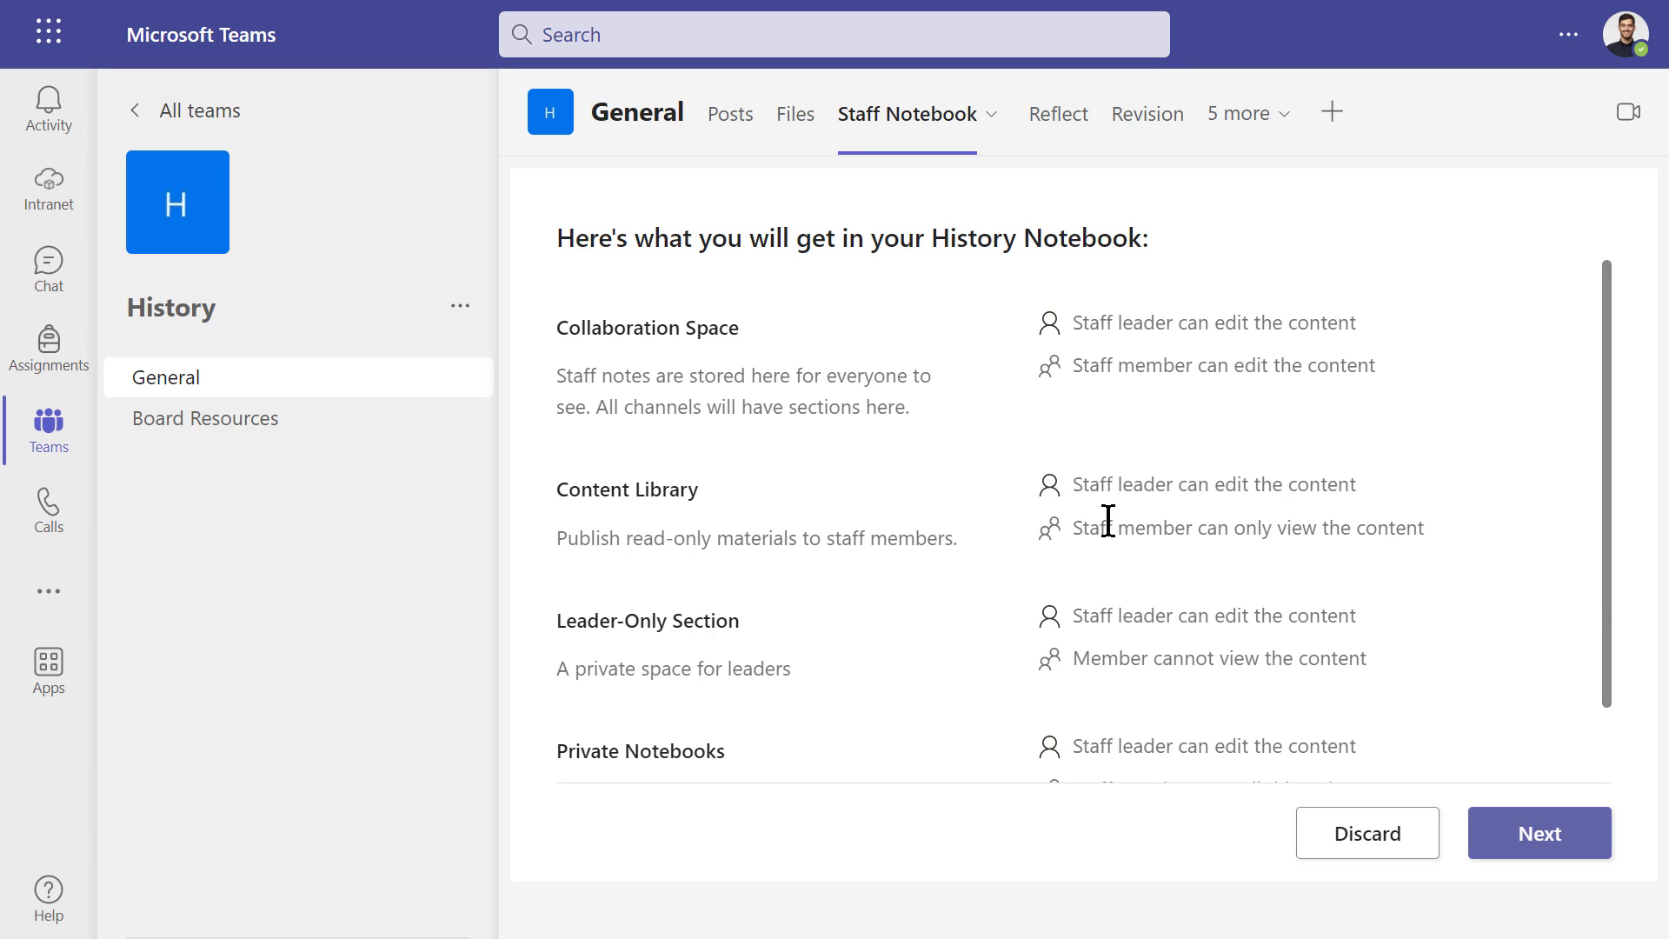
Step: Review the notebook overview and continue to the suggested private sections
{"action": "scroll", "coordinate": [935, 537], "scroll_direction": "down", "scroll_amount": 1}
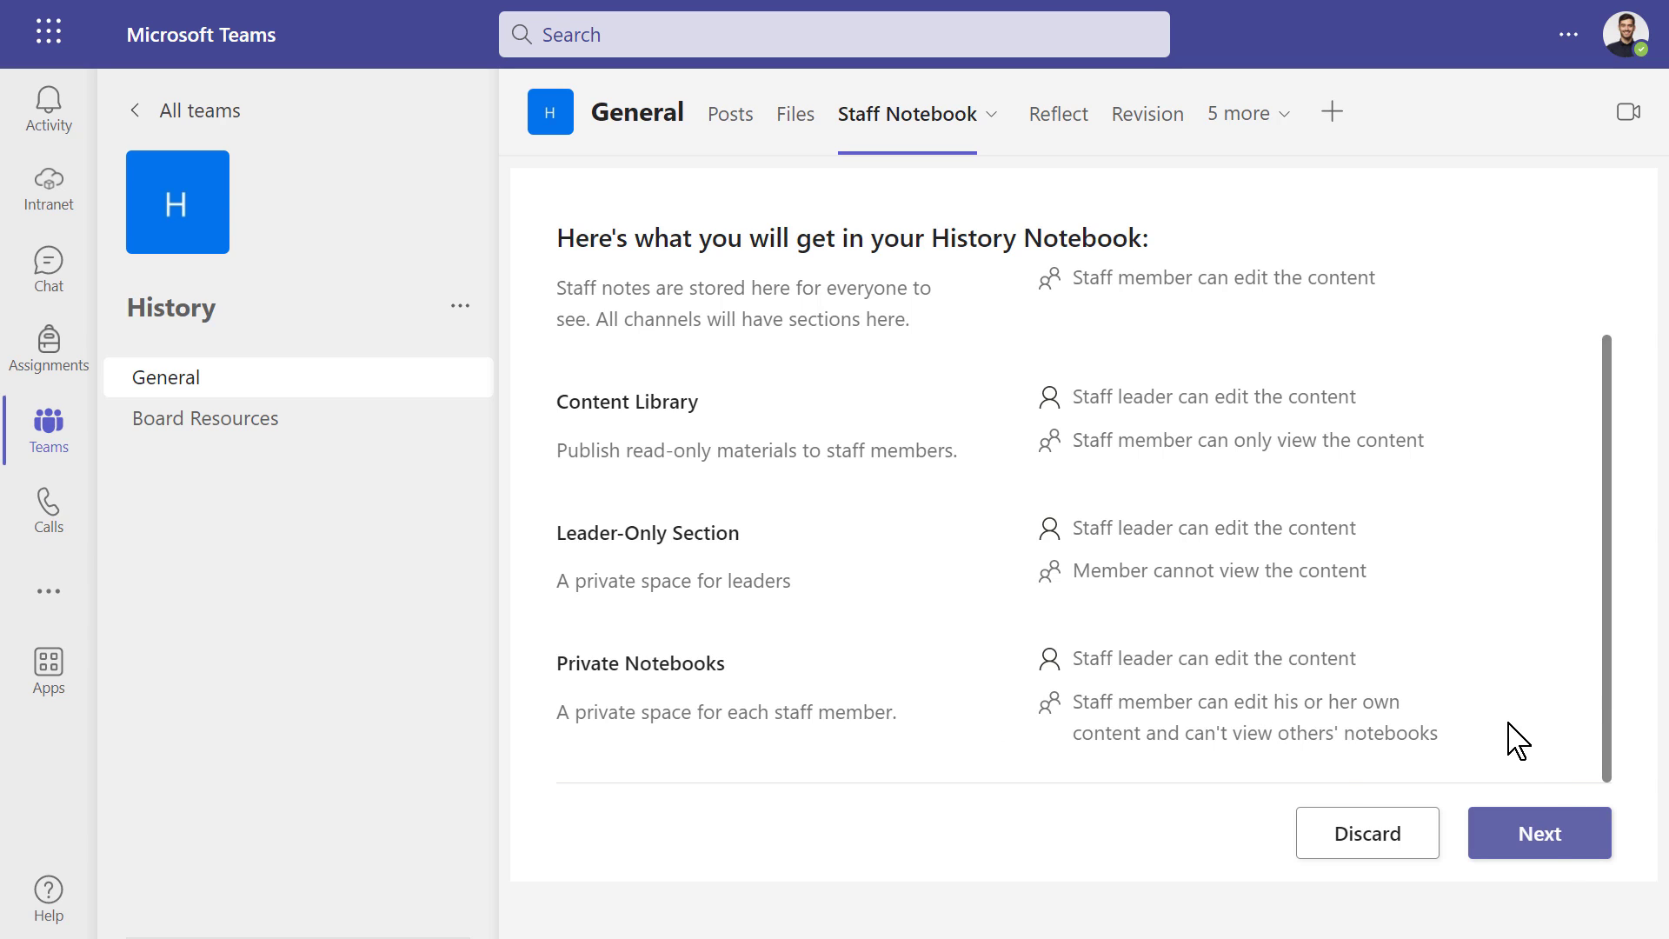
{"action": "left_click", "coordinate": [1557, 861]}
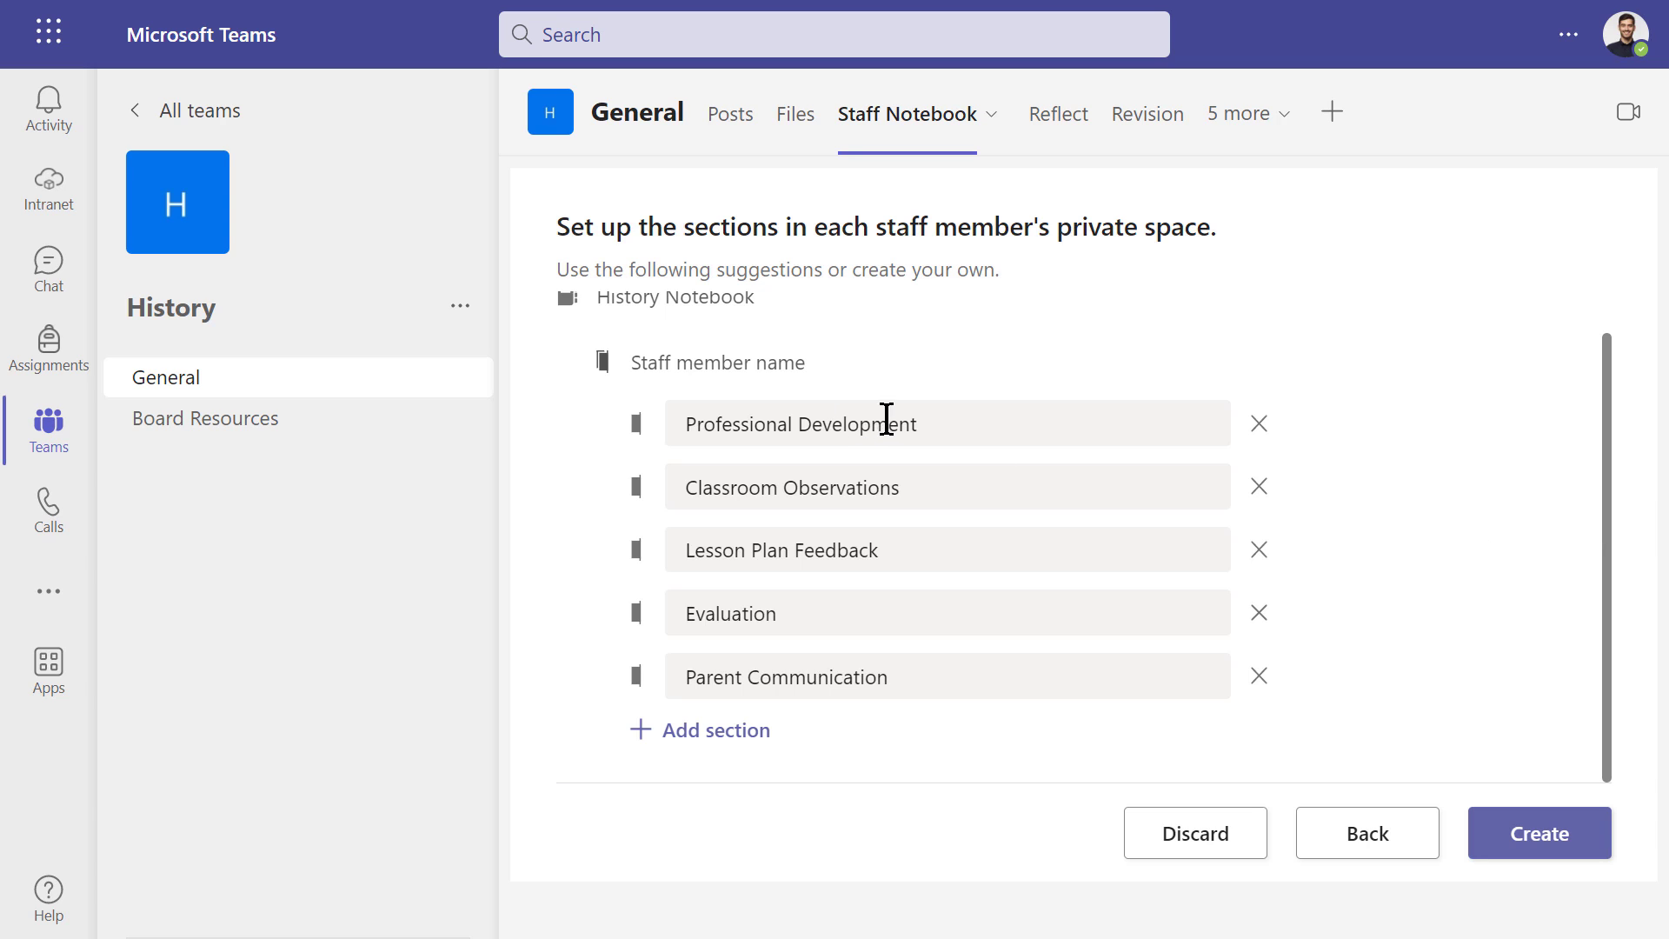
{"action": "left_click", "coordinate": [965, 424]}
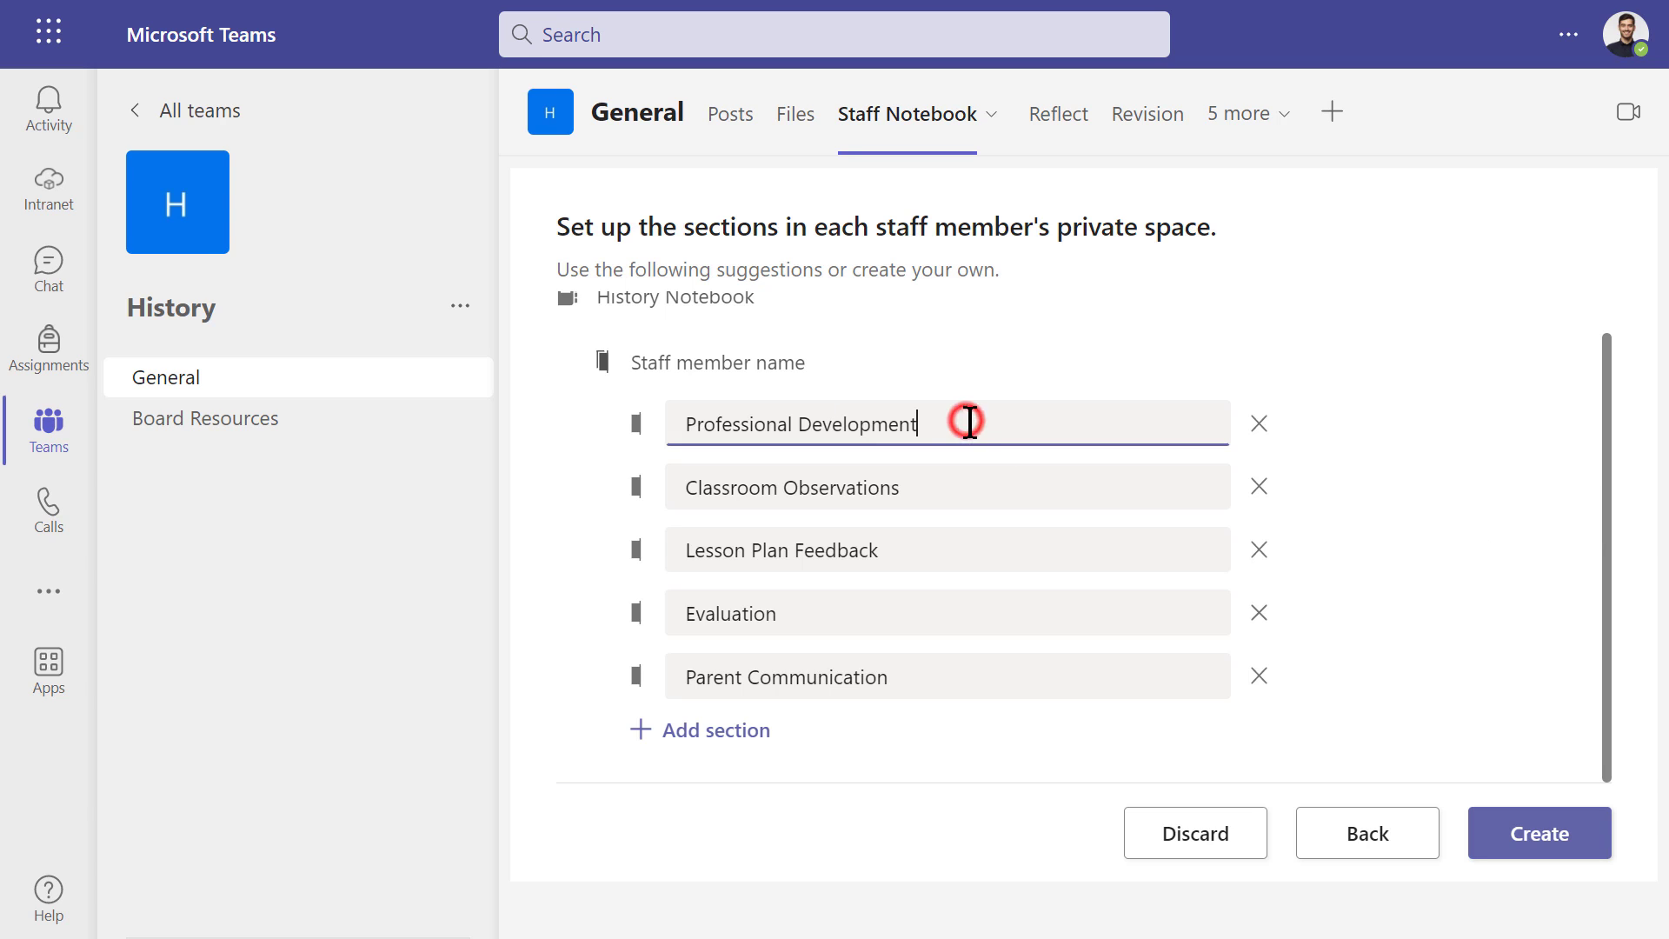
{"action": "left_click", "coordinate": [949, 487]}
{"action": "left_click", "coordinate": [919, 552]}
{"action": "left_click", "coordinate": [835, 615]}
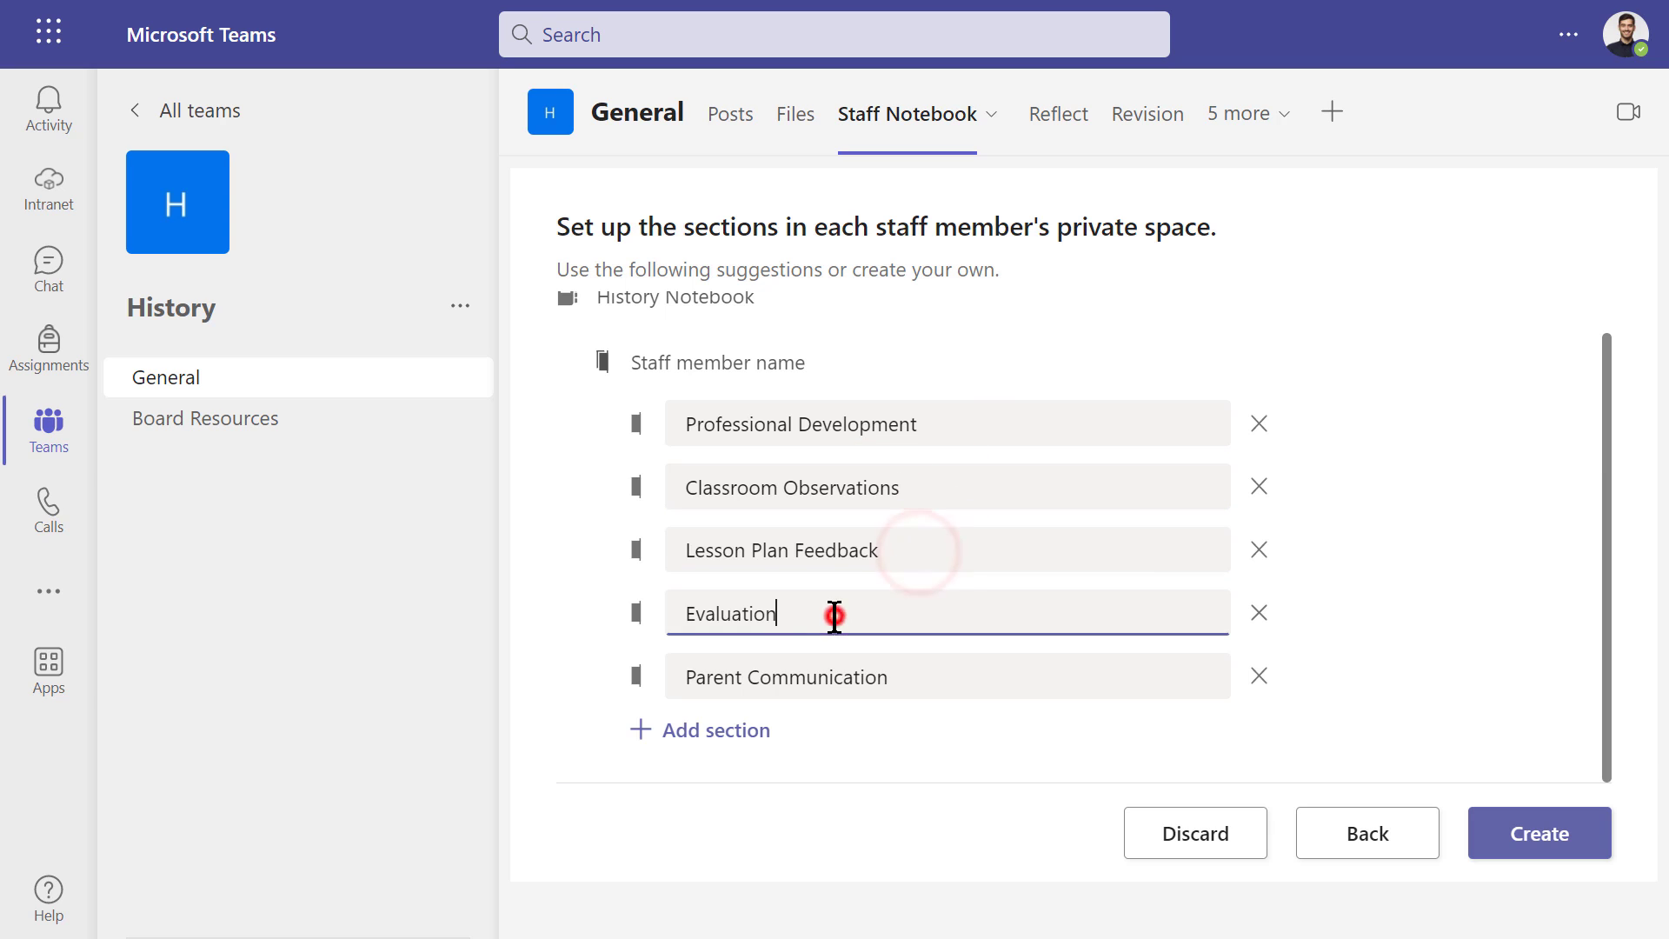
{"action": "left_click", "coordinate": [933, 682]}
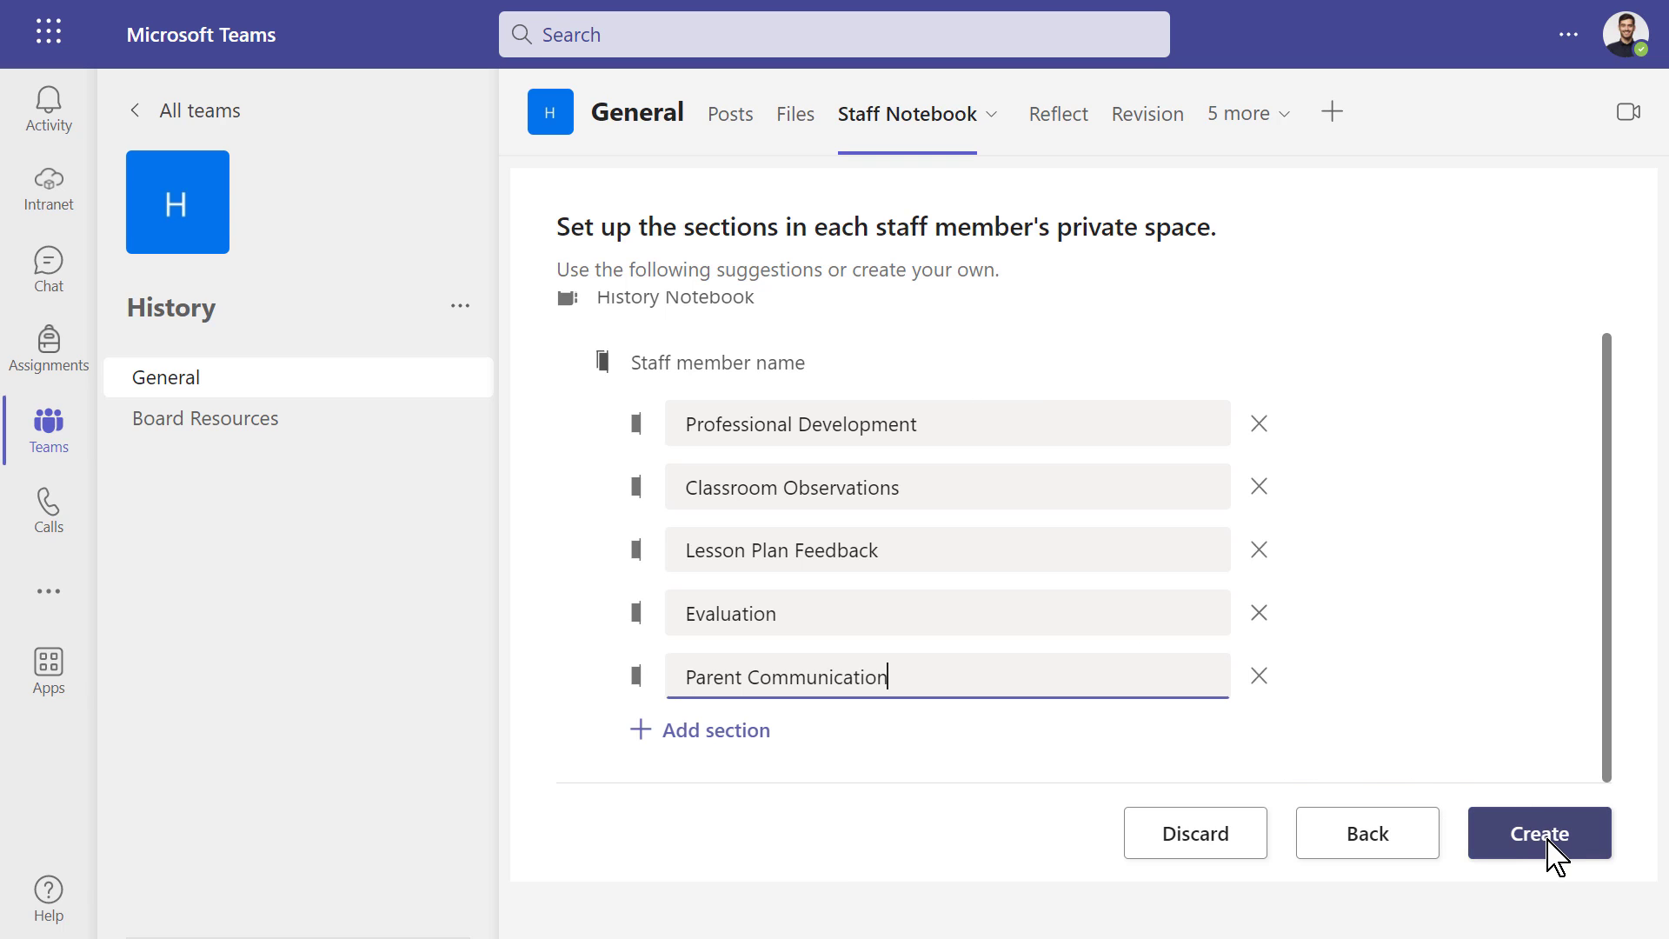
Step: Create the Staff Notebook with the five staff sections and return to all teams
{"action": "left_click", "coordinate": [1552, 856]}
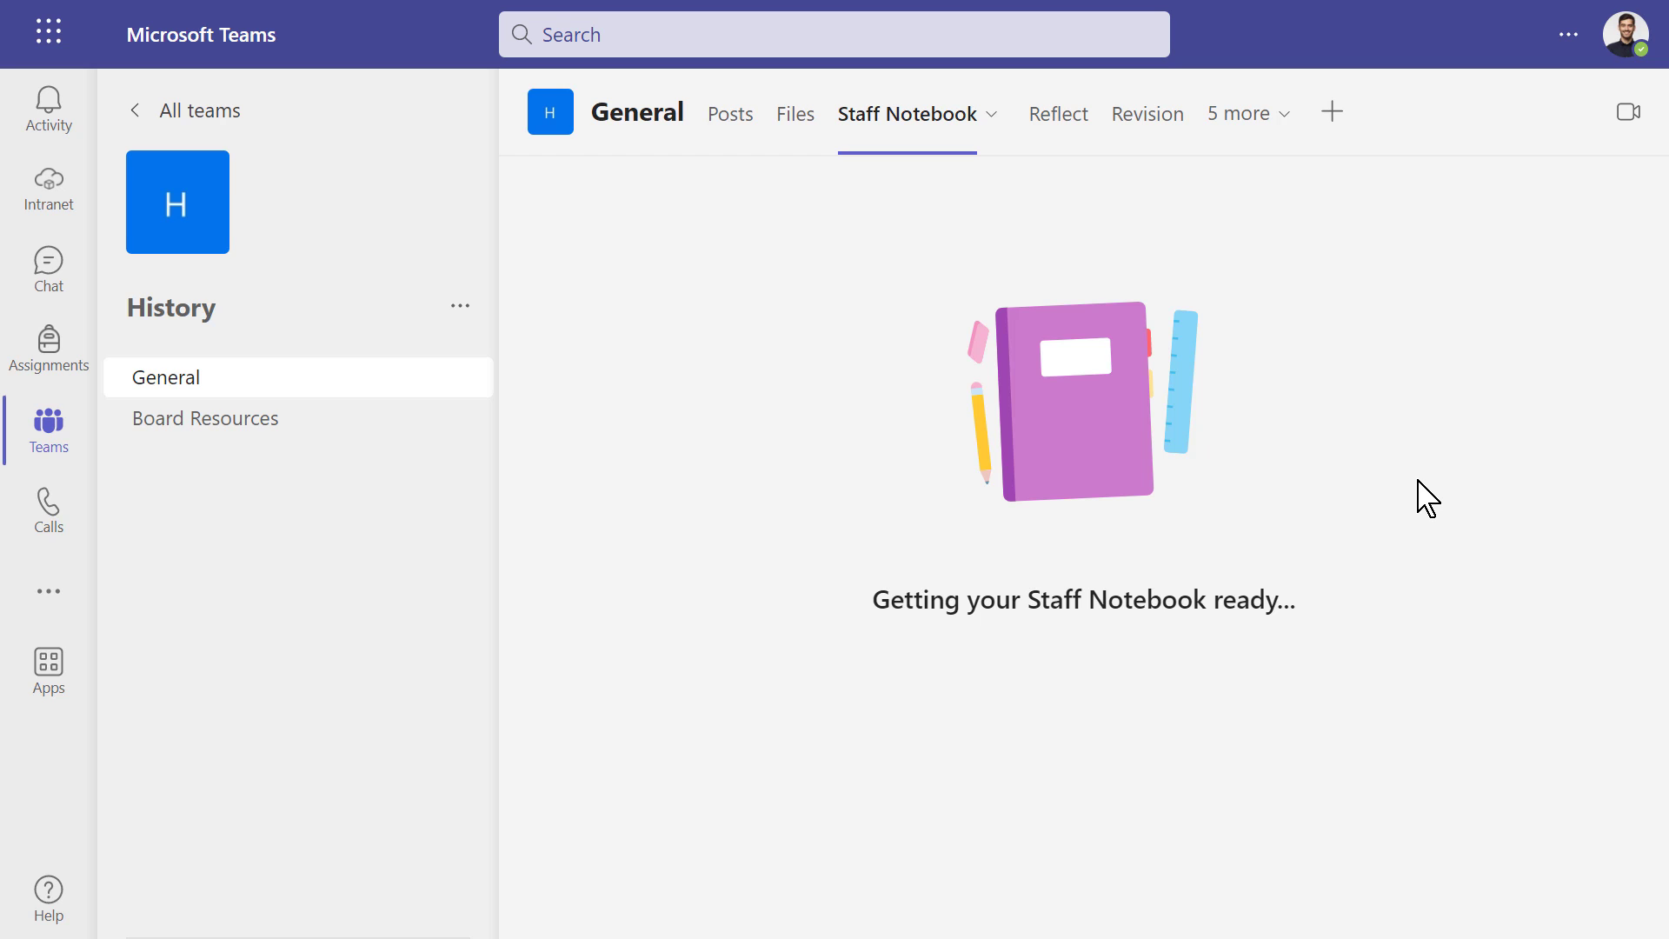
{"action": "left_click", "coordinate": [203, 111]}
Step: Reorder teams: English 7B-En 2022 first, History 11C-Hi1 2022 second, English 11y-En1 2022 third
{"action": "left_click", "coordinate": [203, 111]}
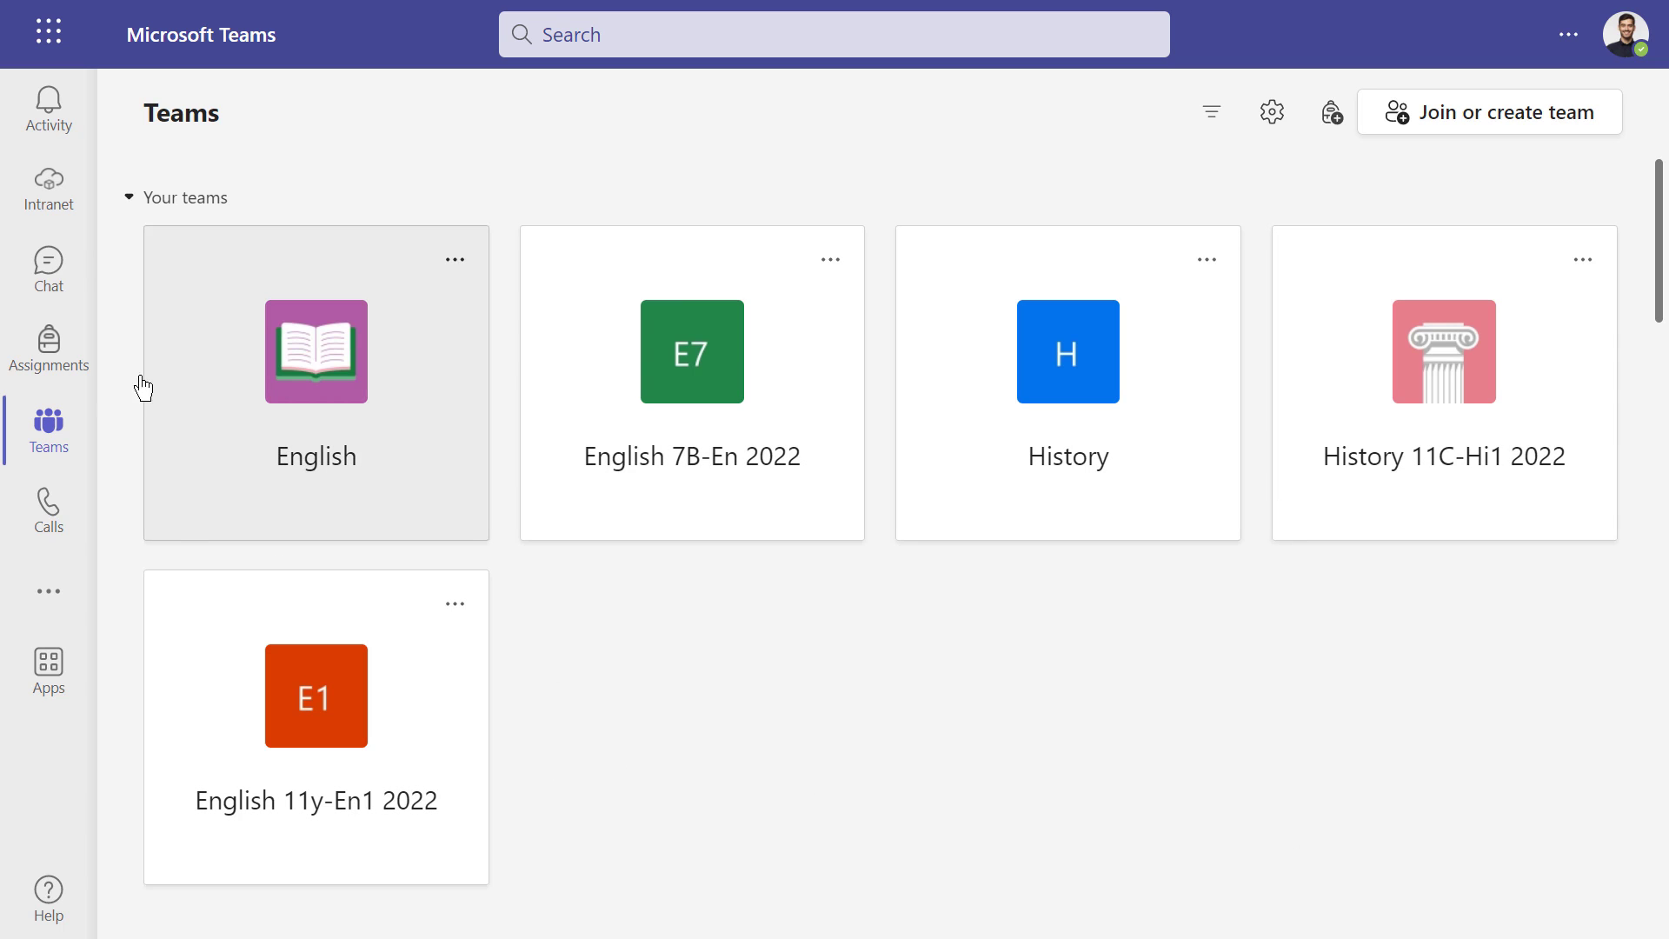
{"action": "left_click_drag", "start_coordinate": [763, 363], "coordinate": [362, 343]}
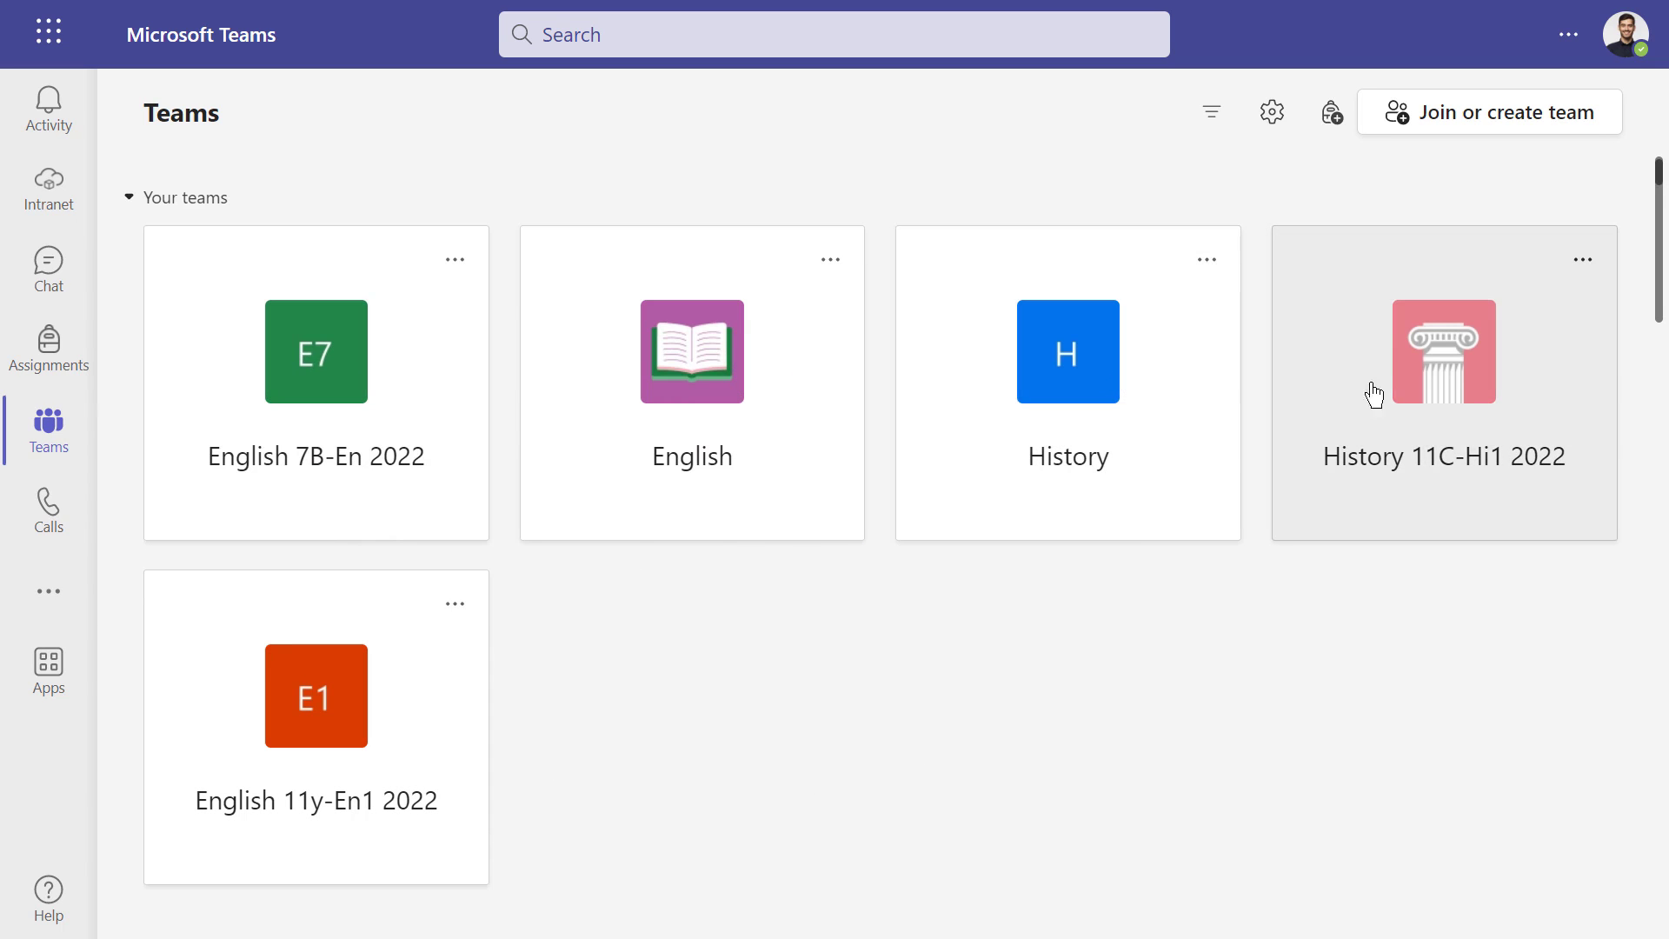
{"action": "left_click_drag", "start_coordinate": [1195, 452], "coordinate": [619, 400]}
{"action": "left_click_drag", "start_coordinate": [344, 746], "coordinate": [965, 410]}
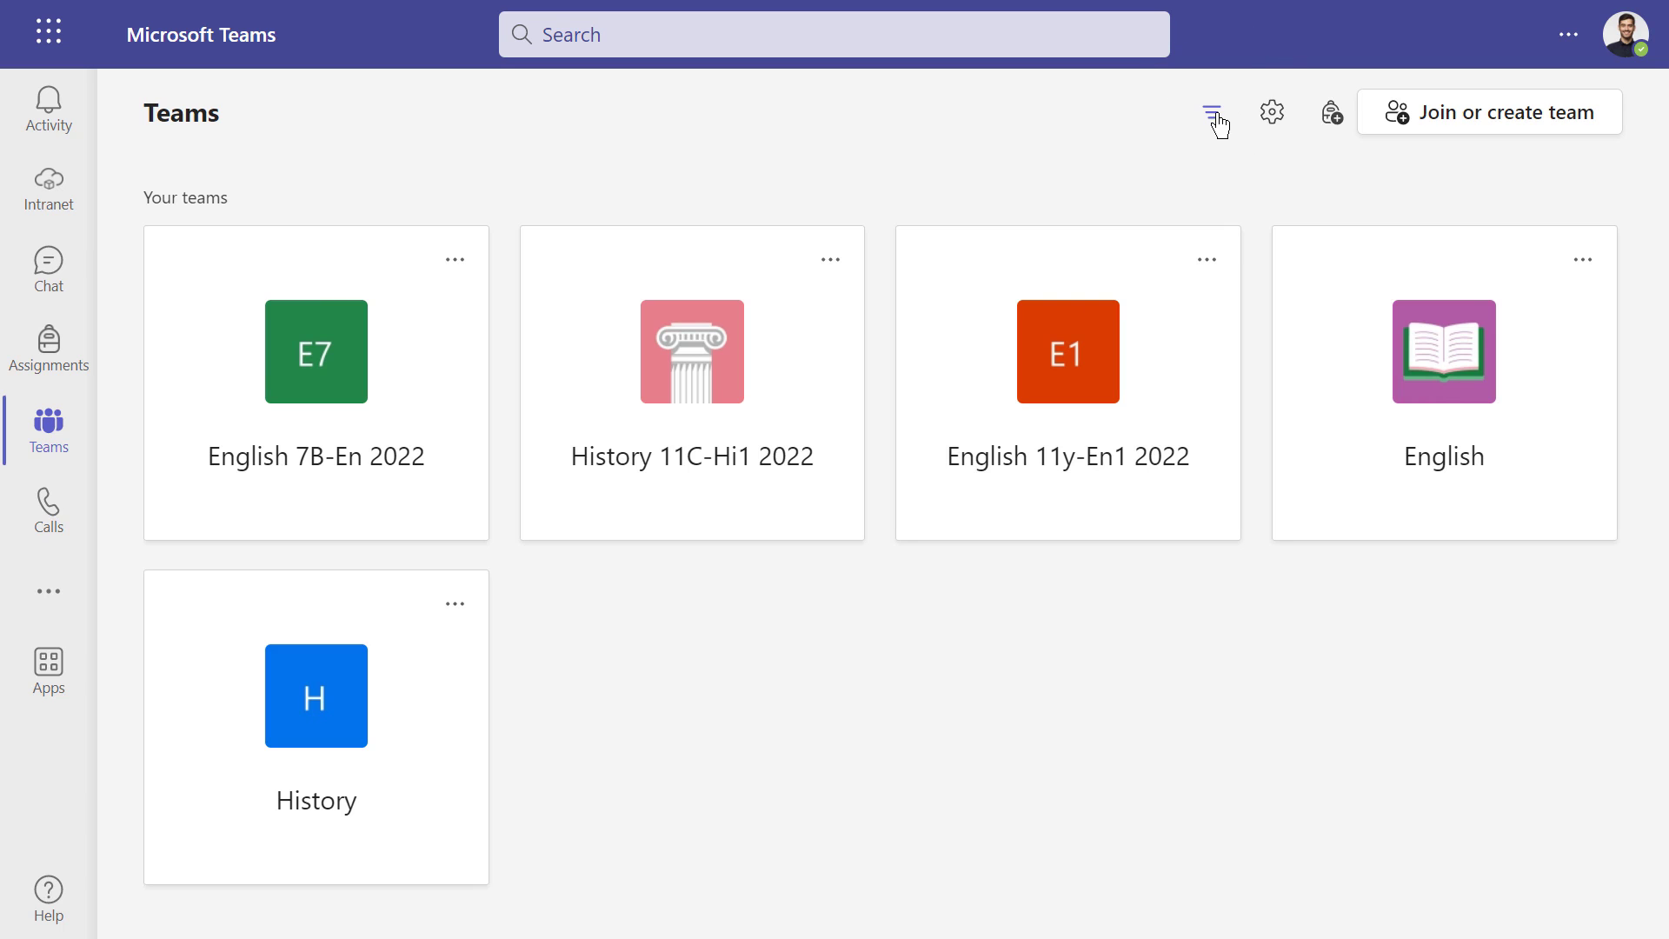
{"action": "left_click", "coordinate": [1214, 115]}
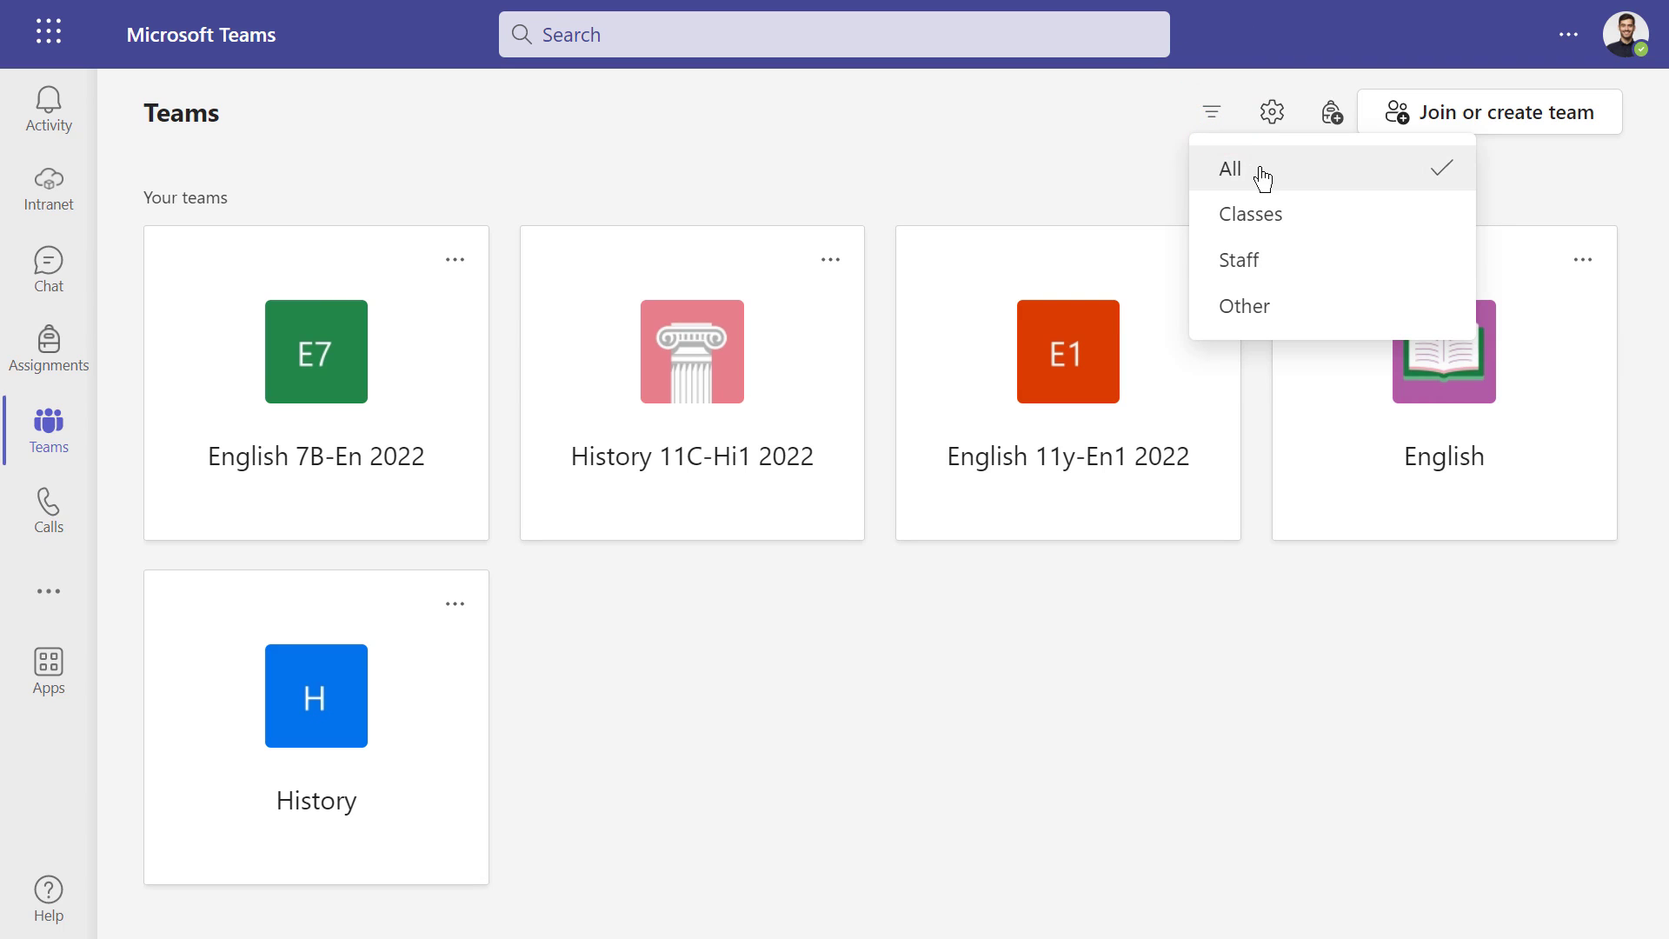
{"action": "left_click", "coordinate": [1263, 221]}
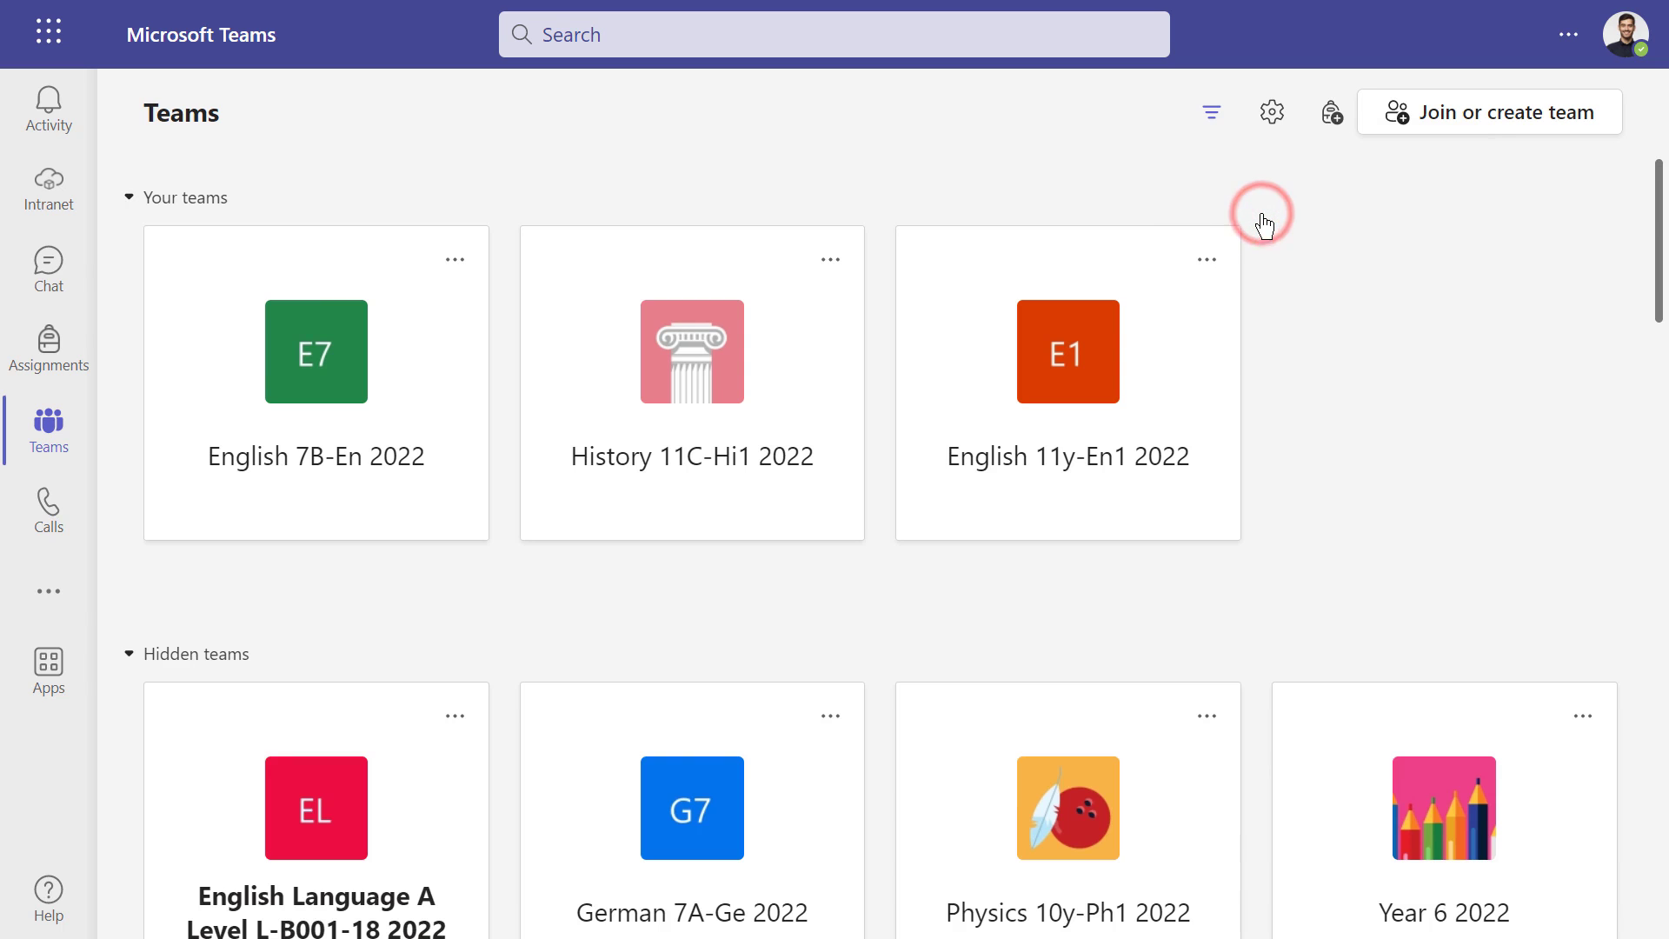
{"action": "left_click", "coordinate": [1212, 113]}
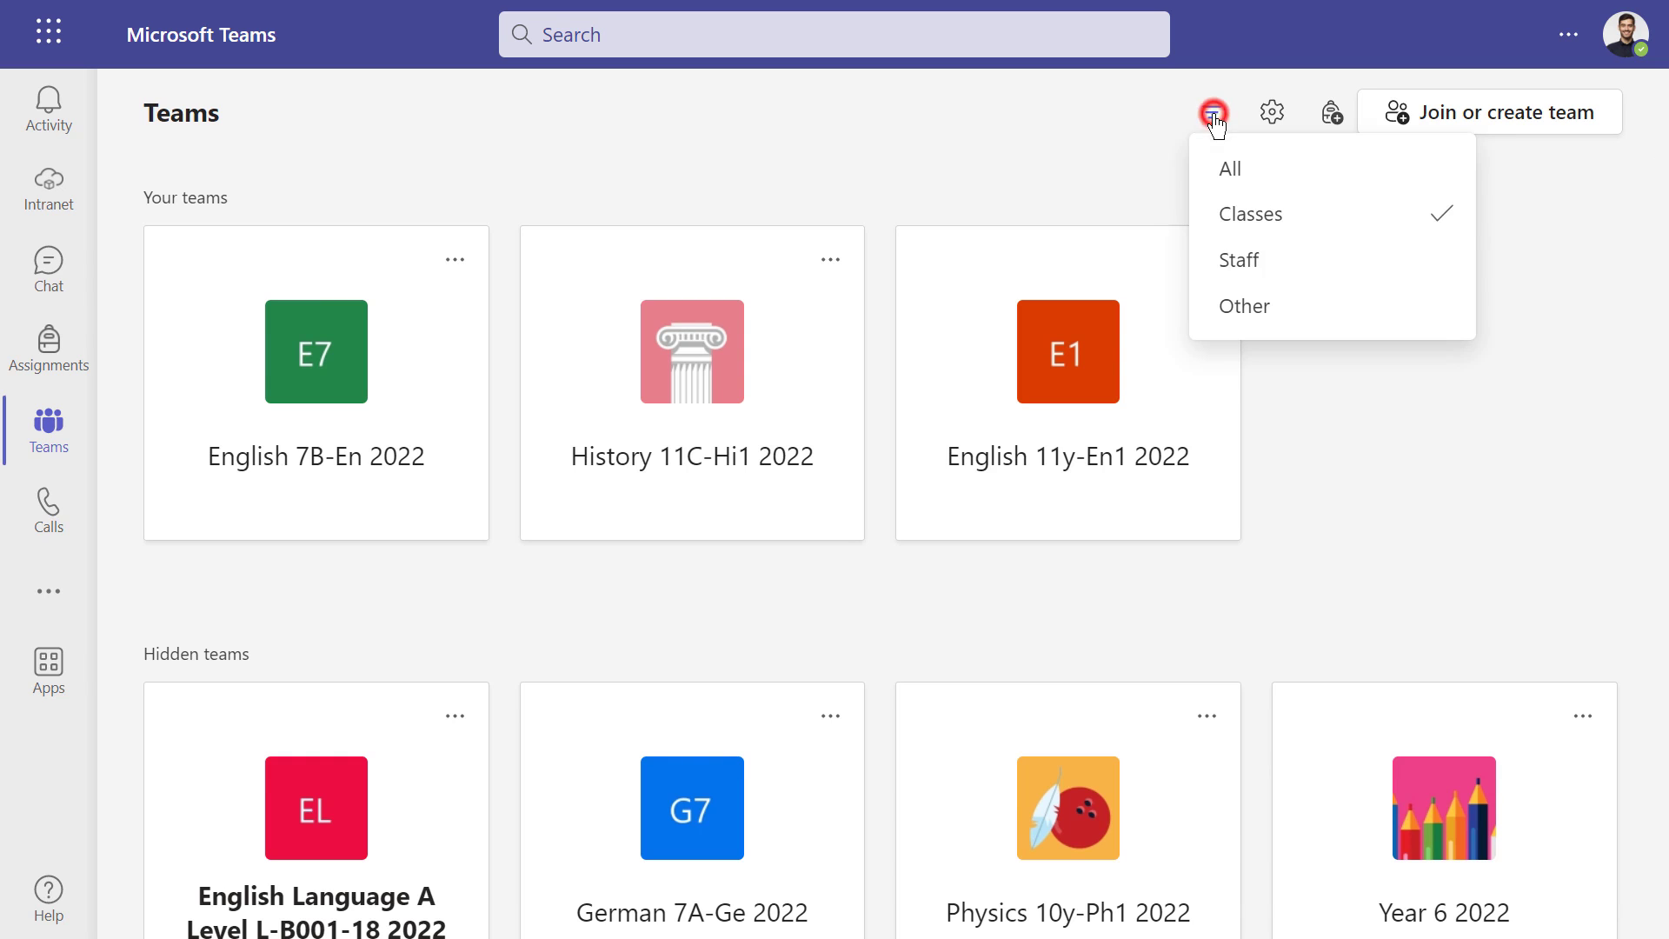
{"action": "left_click", "coordinate": [1266, 263]}
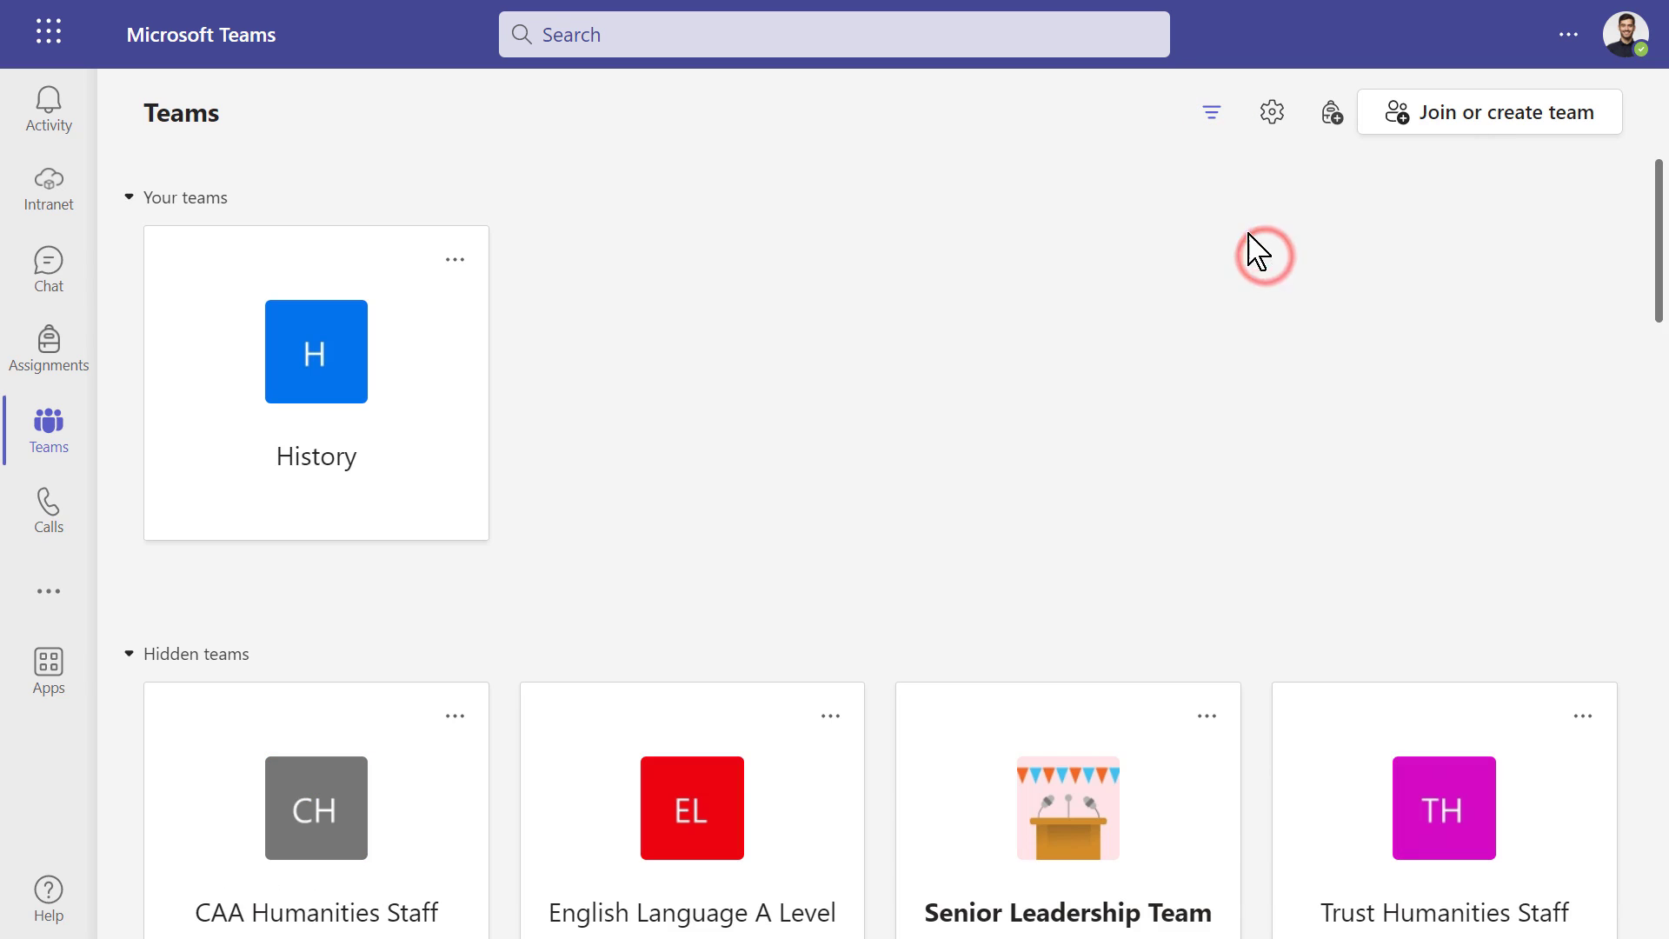
{"action": "left_click", "coordinate": [1214, 119]}
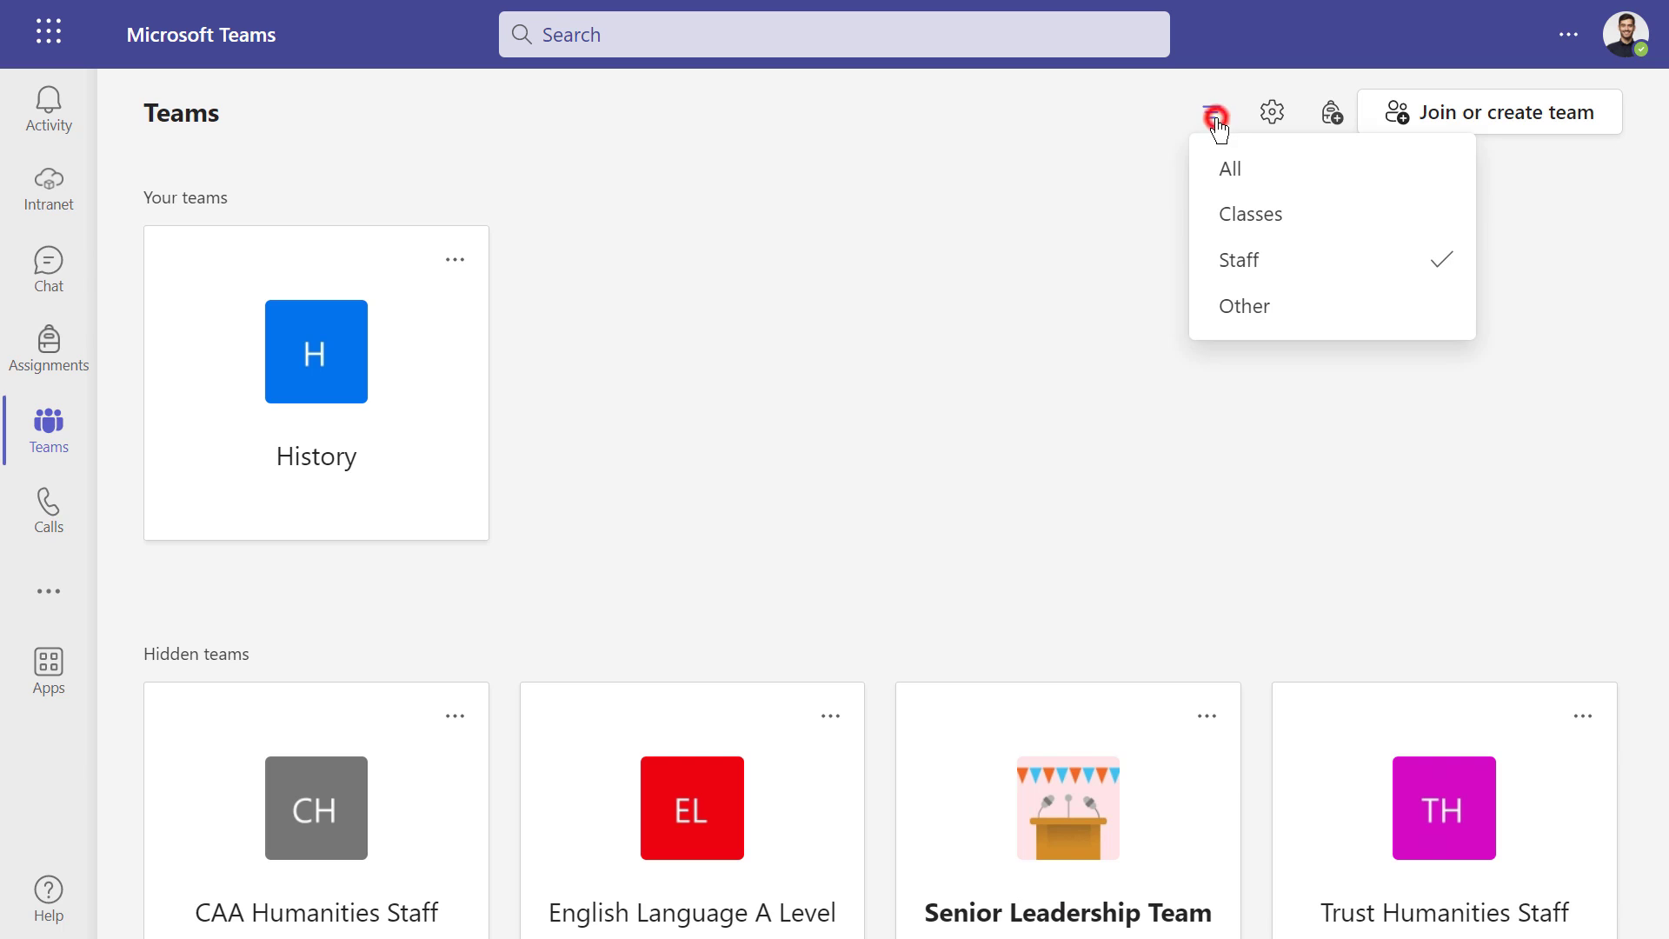
{"action": "left_click", "coordinate": [1254, 179]}
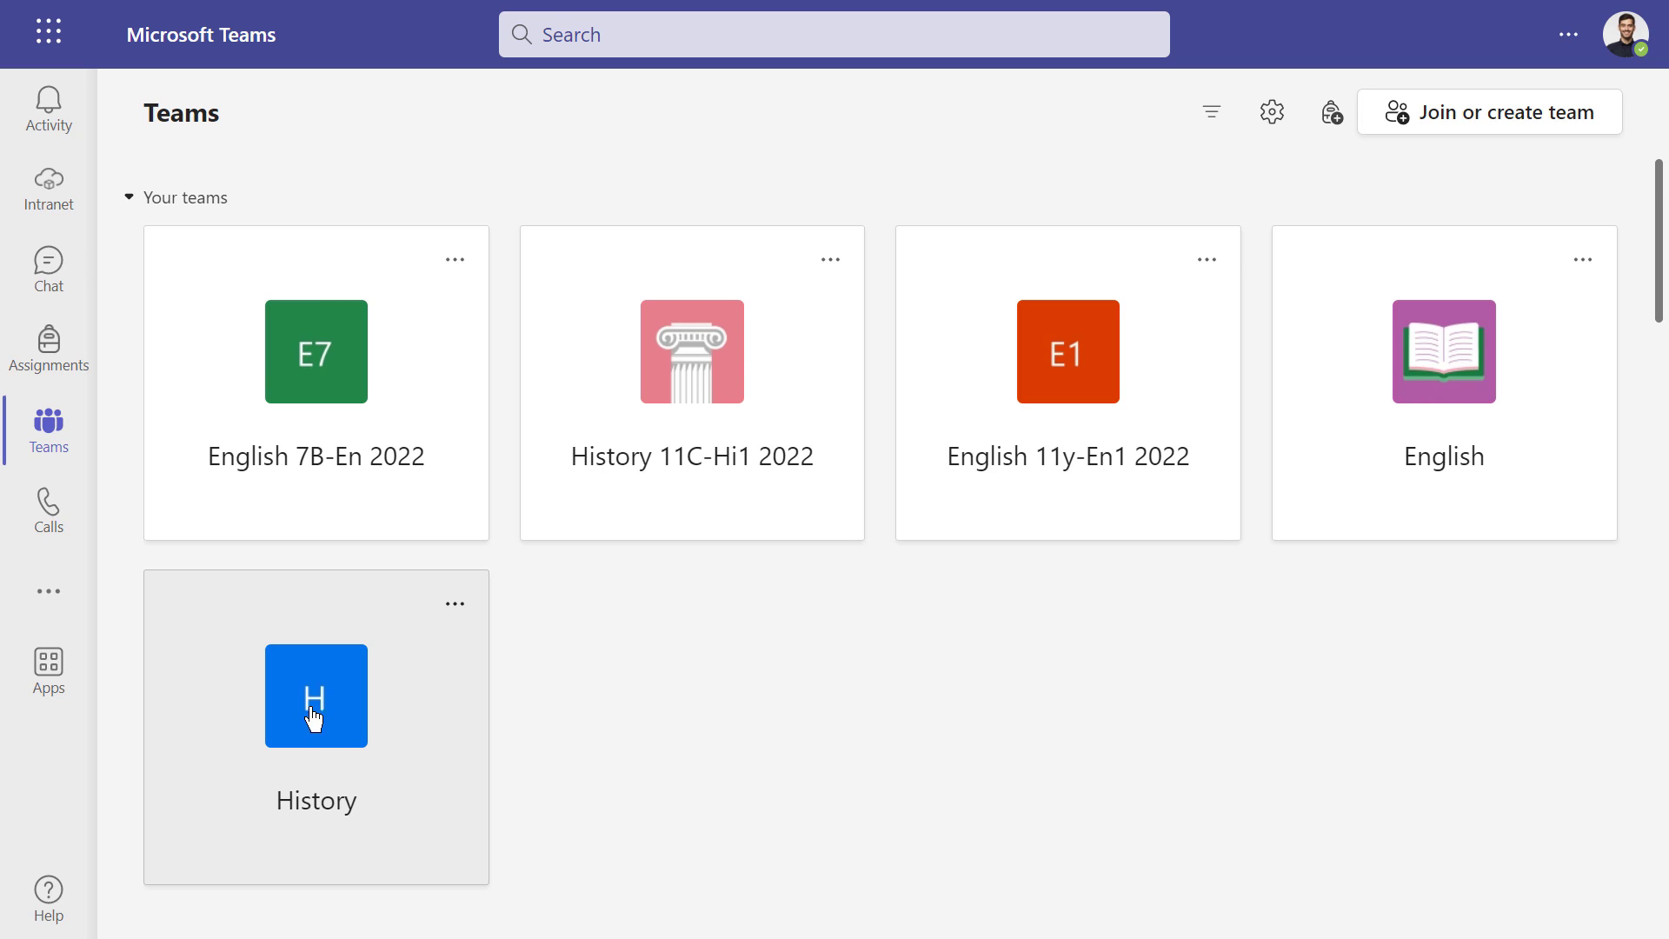
Step: Open the History team's Staff Notebook tab and show its section navigation
{"action": "left_click", "coordinate": [320, 725]}
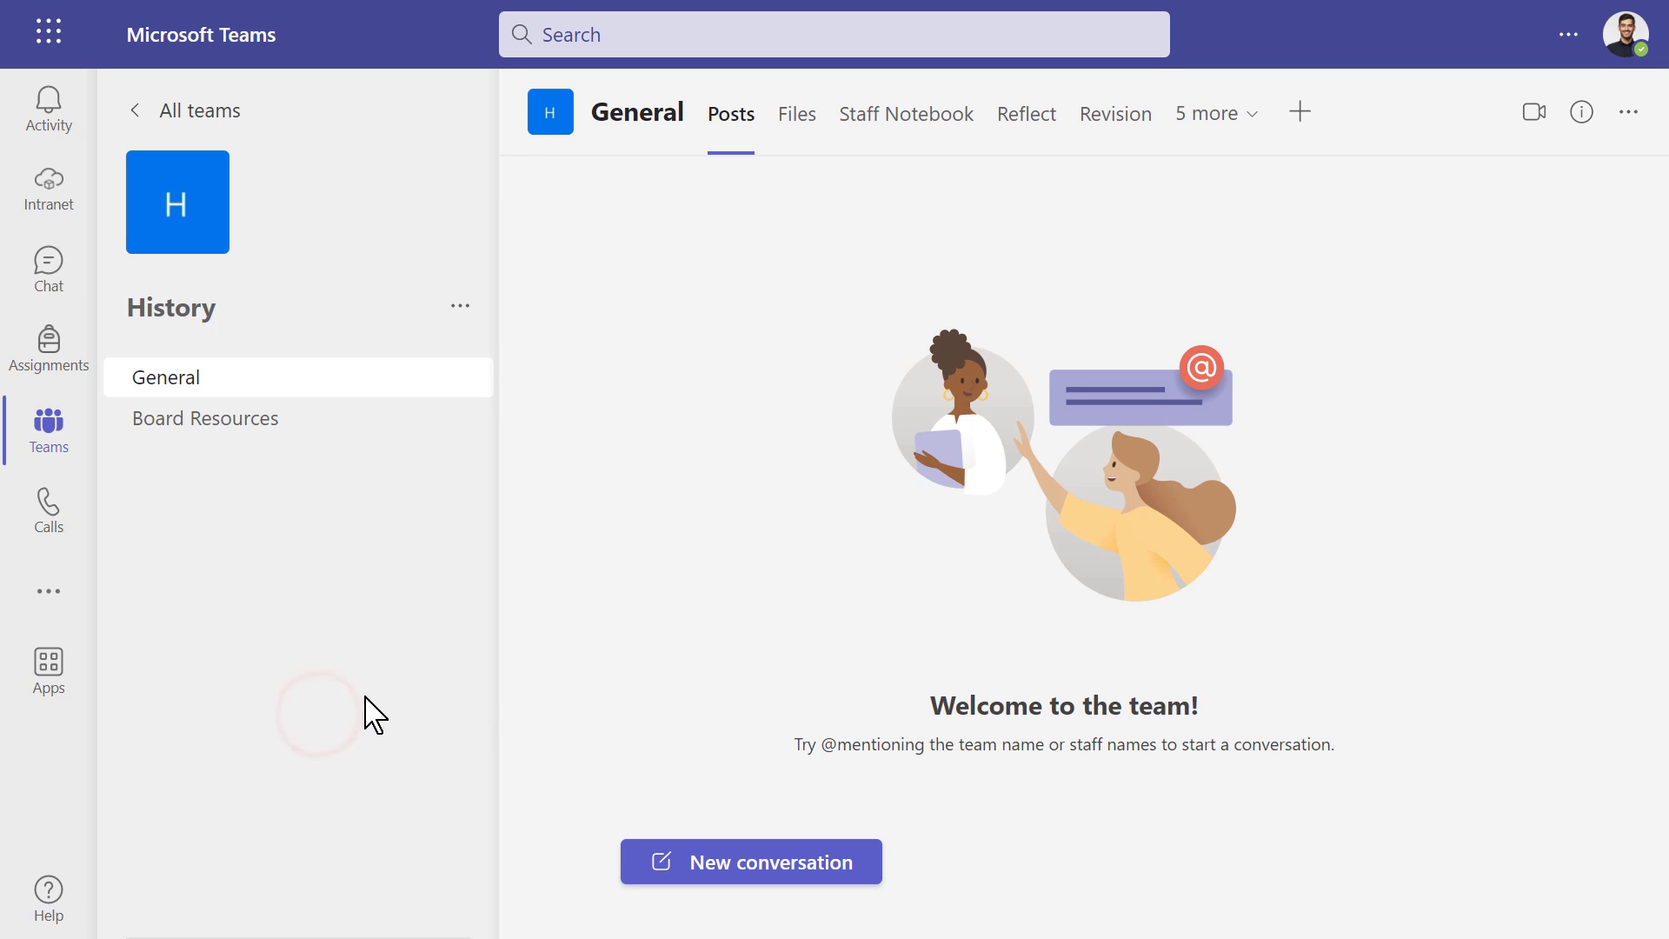
{"action": "left_click", "coordinate": [913, 125]}
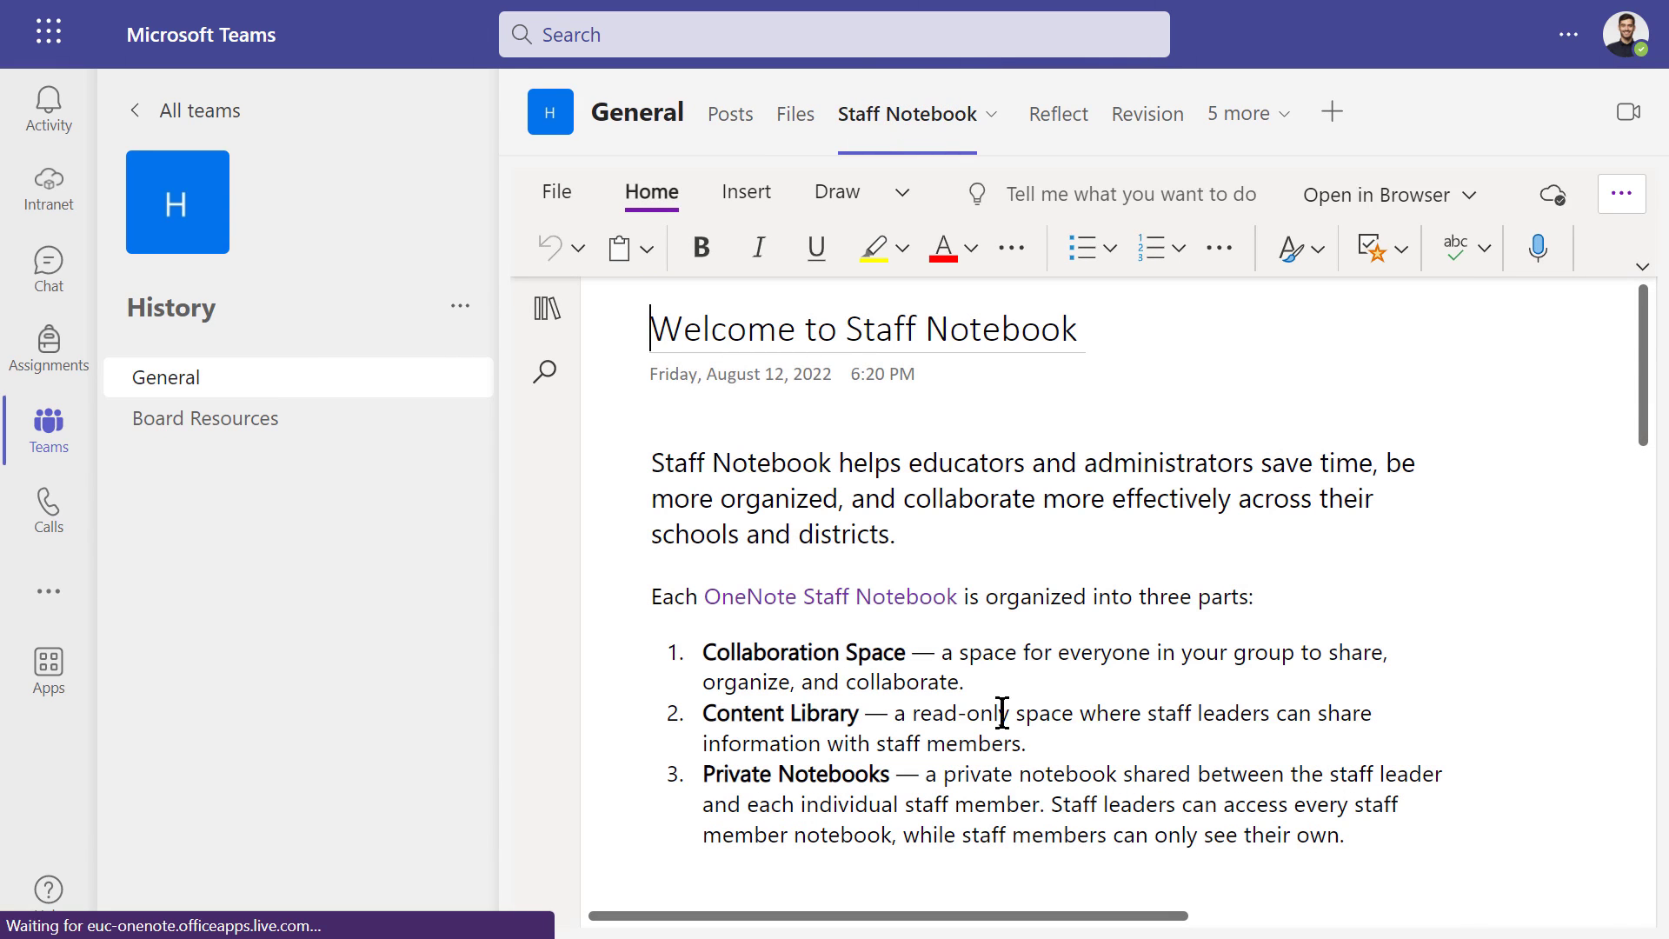
{"action": "left_click", "coordinate": [546, 313]}
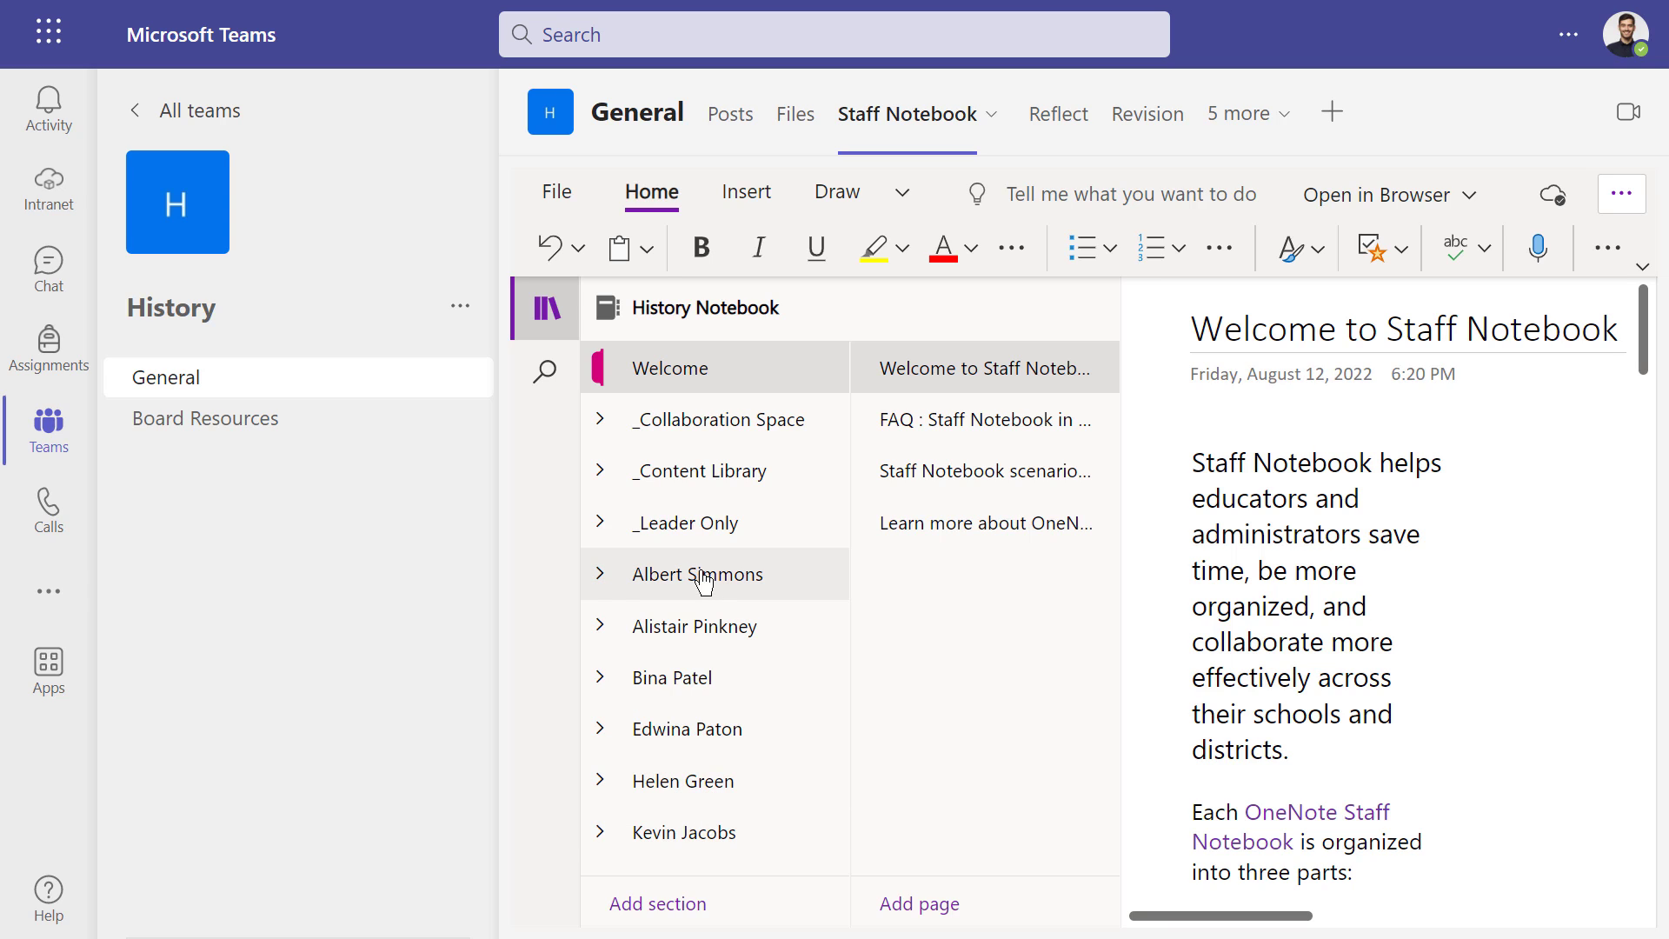
Step: Expand the staff member's section group and show the Open in Browser or desktop choices
{"action": "left_click", "coordinate": [599, 573]}
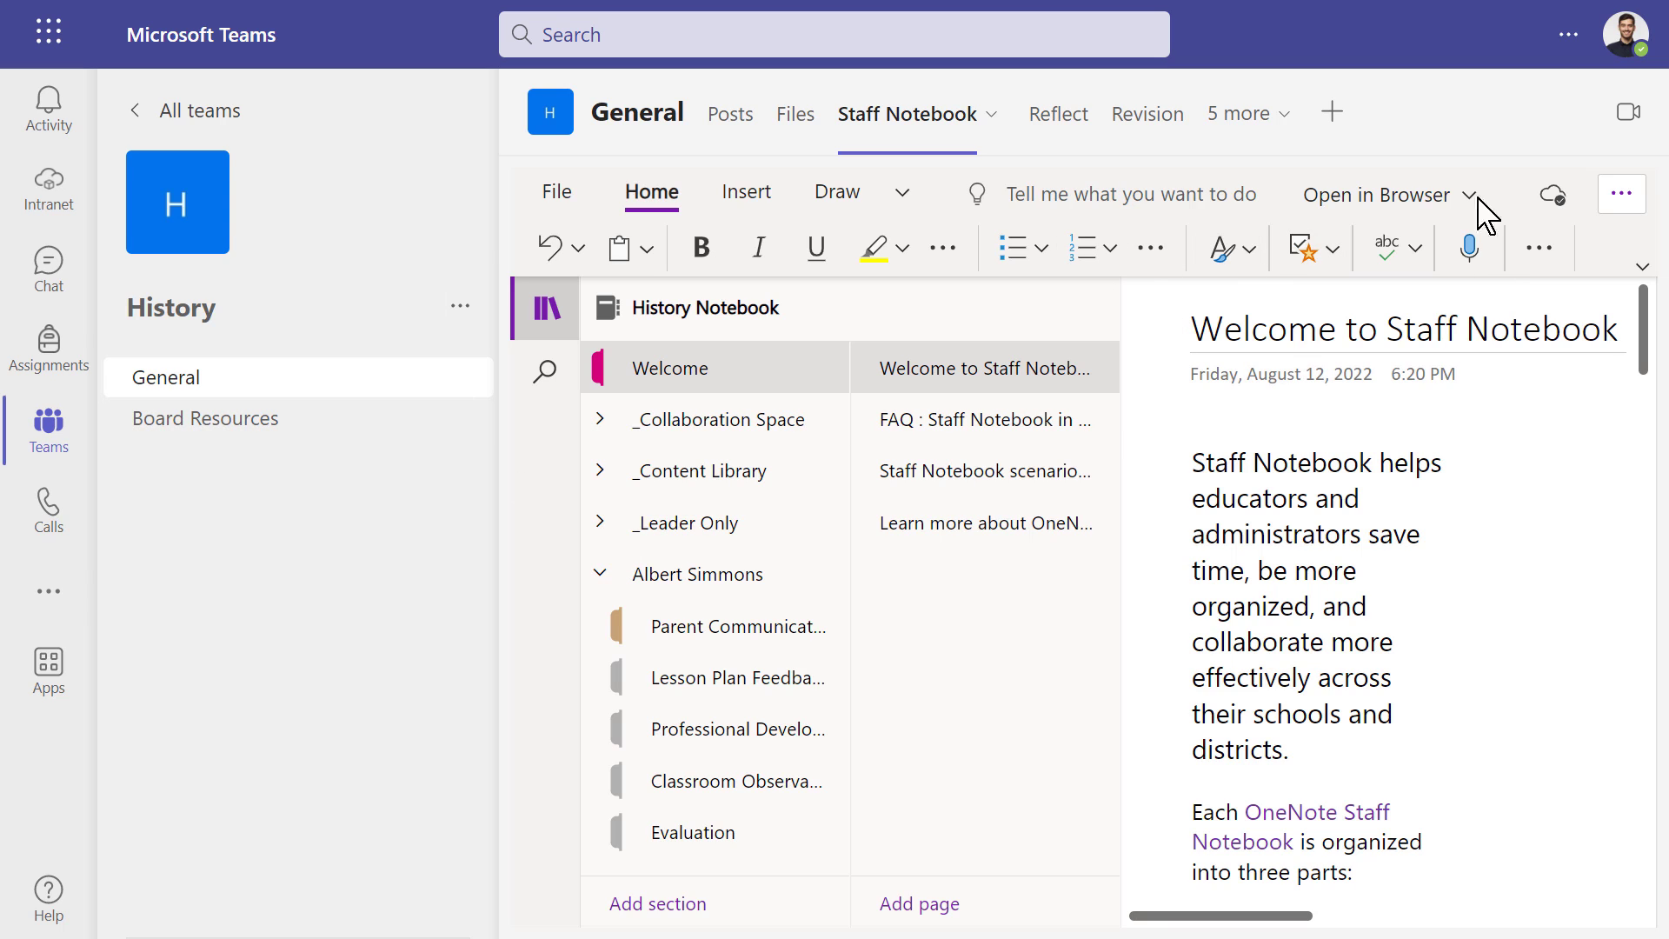
{"action": "left_click", "coordinate": [1388, 195]}
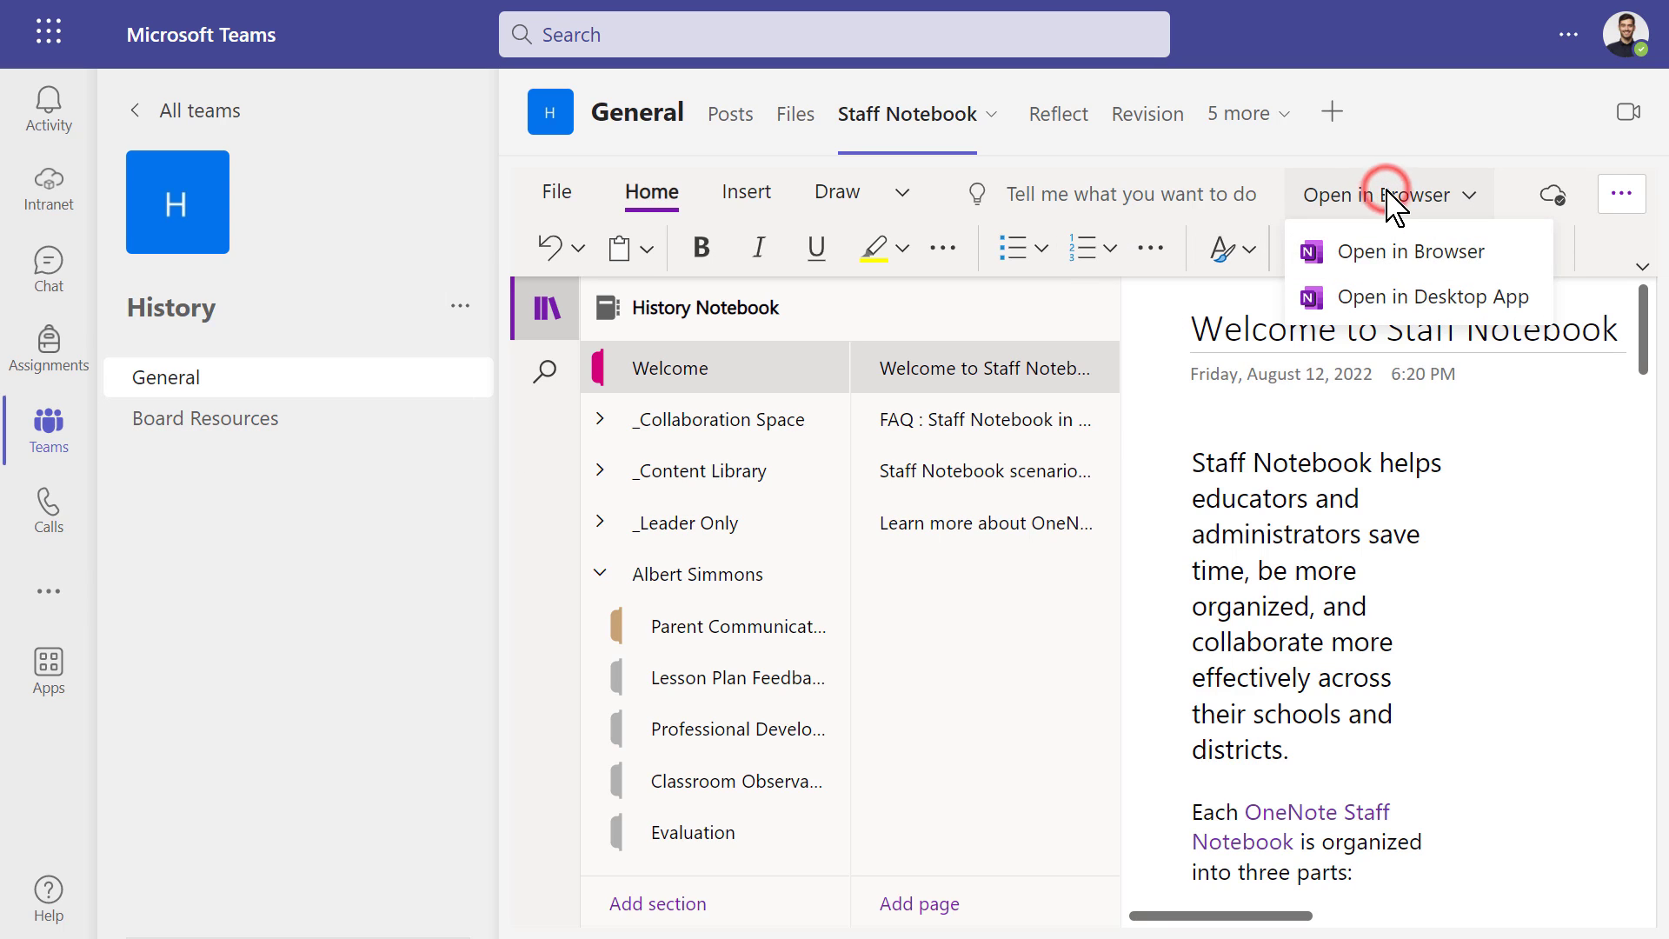
Step: Open the History Notebook in OneNote for the web, toggle its navigation list, and view the Draw tools
{"action": "left_click", "coordinate": [1404, 255]}
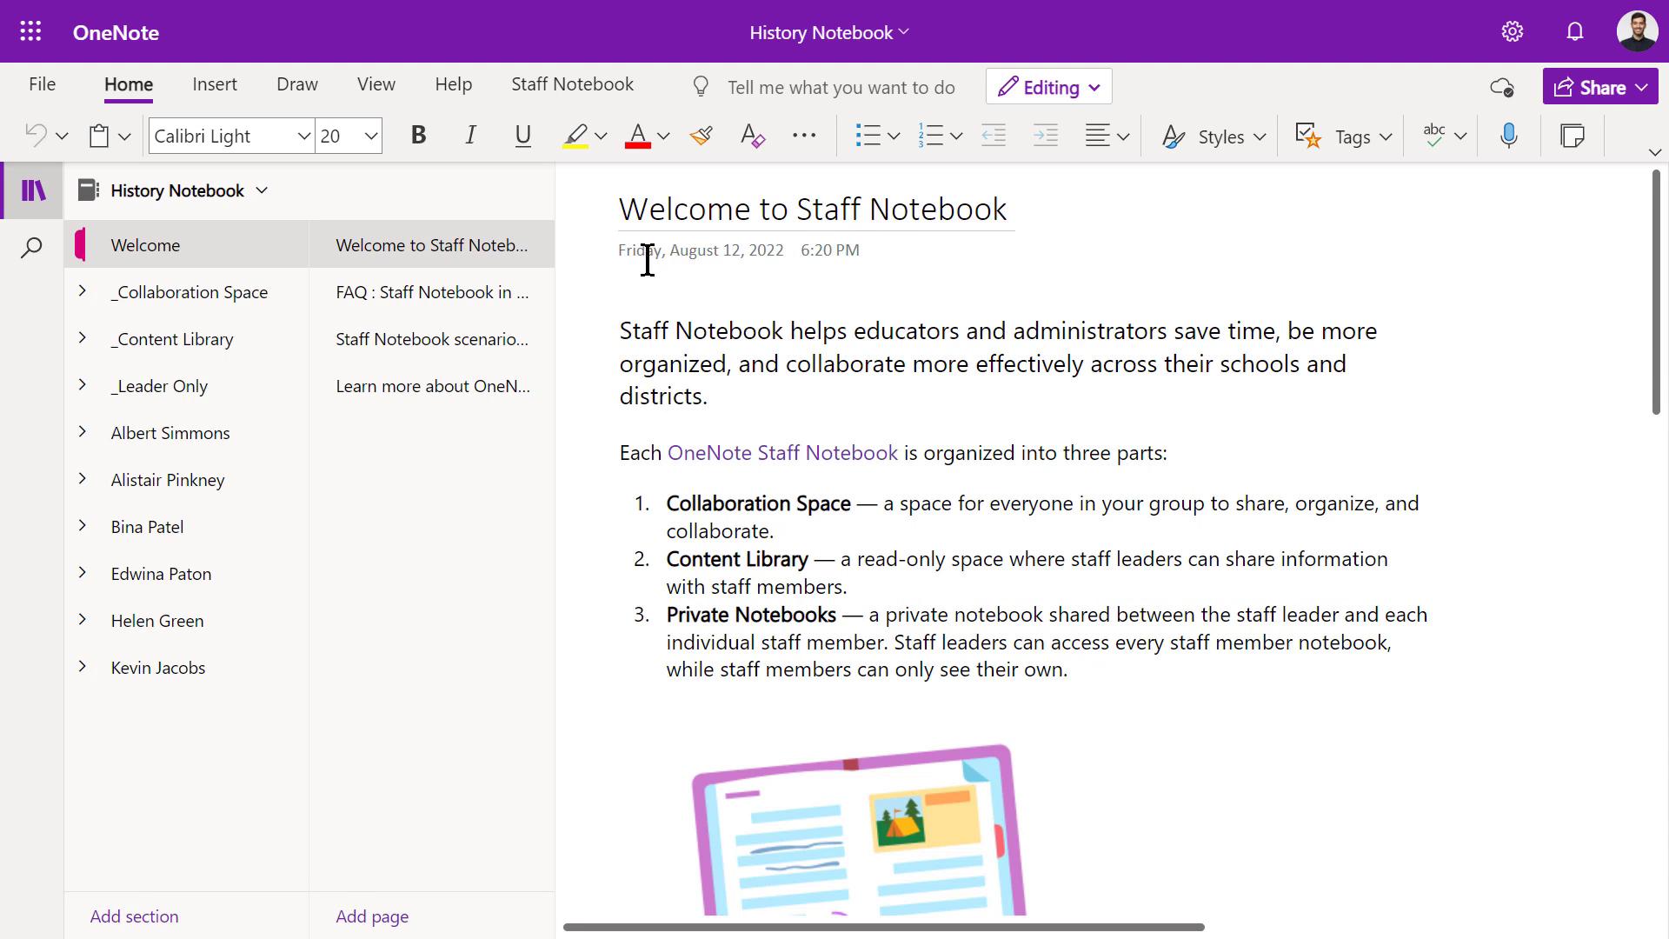
{"action": "left_click", "coordinate": [33, 198]}
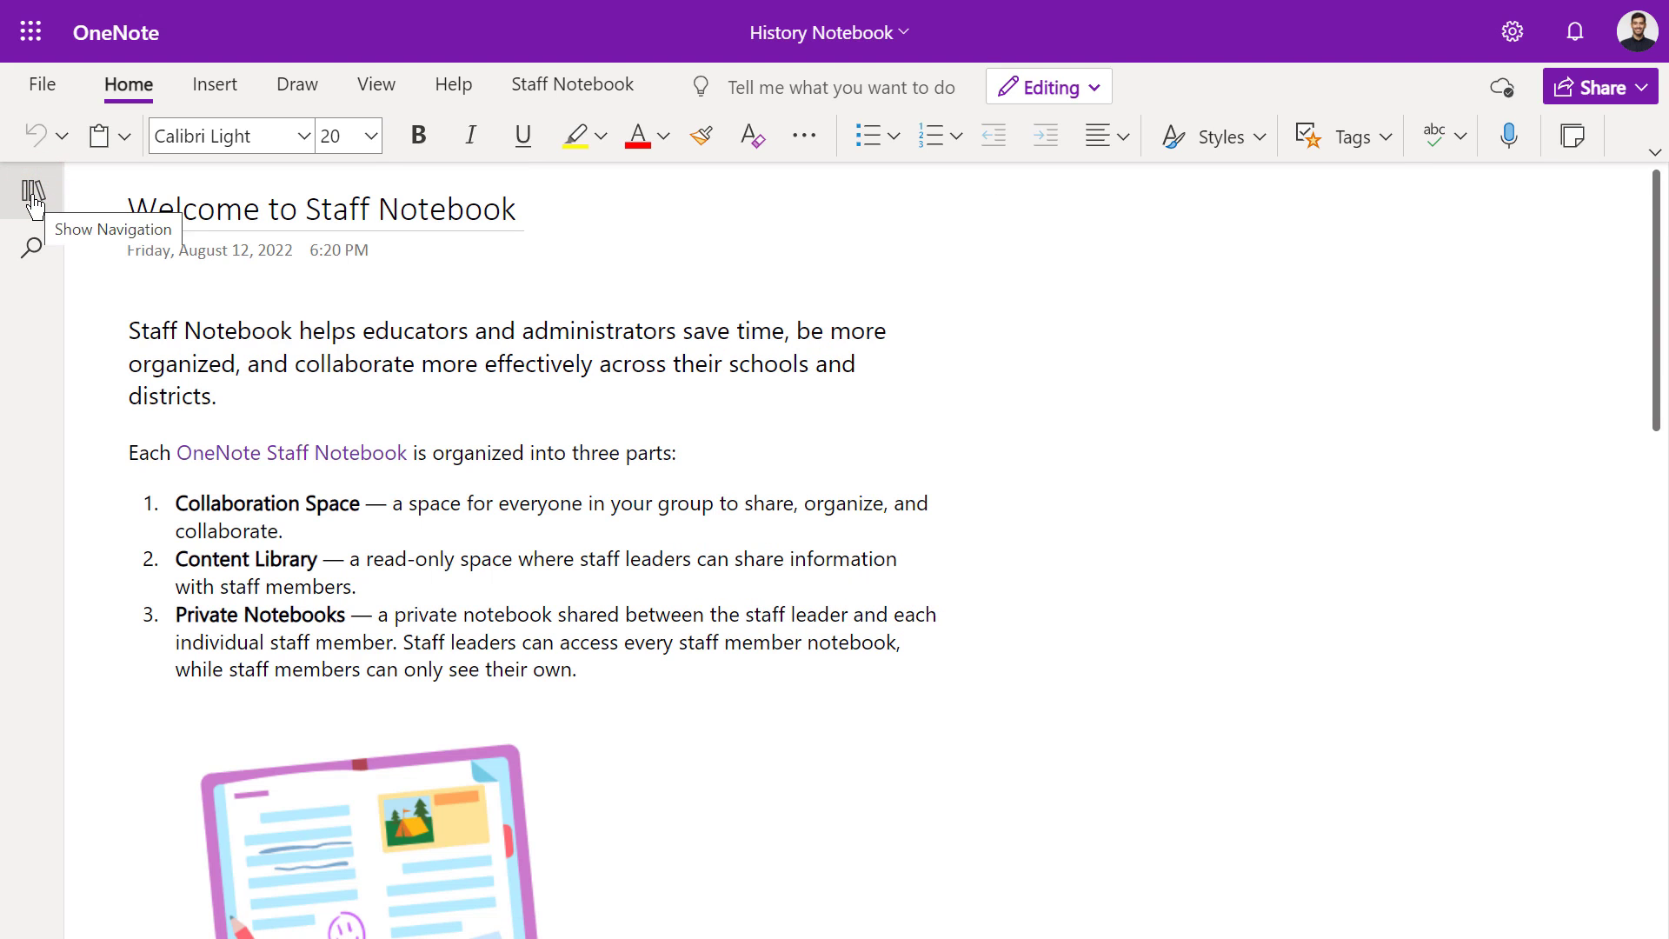
{"action": "left_click", "coordinate": [33, 198]}
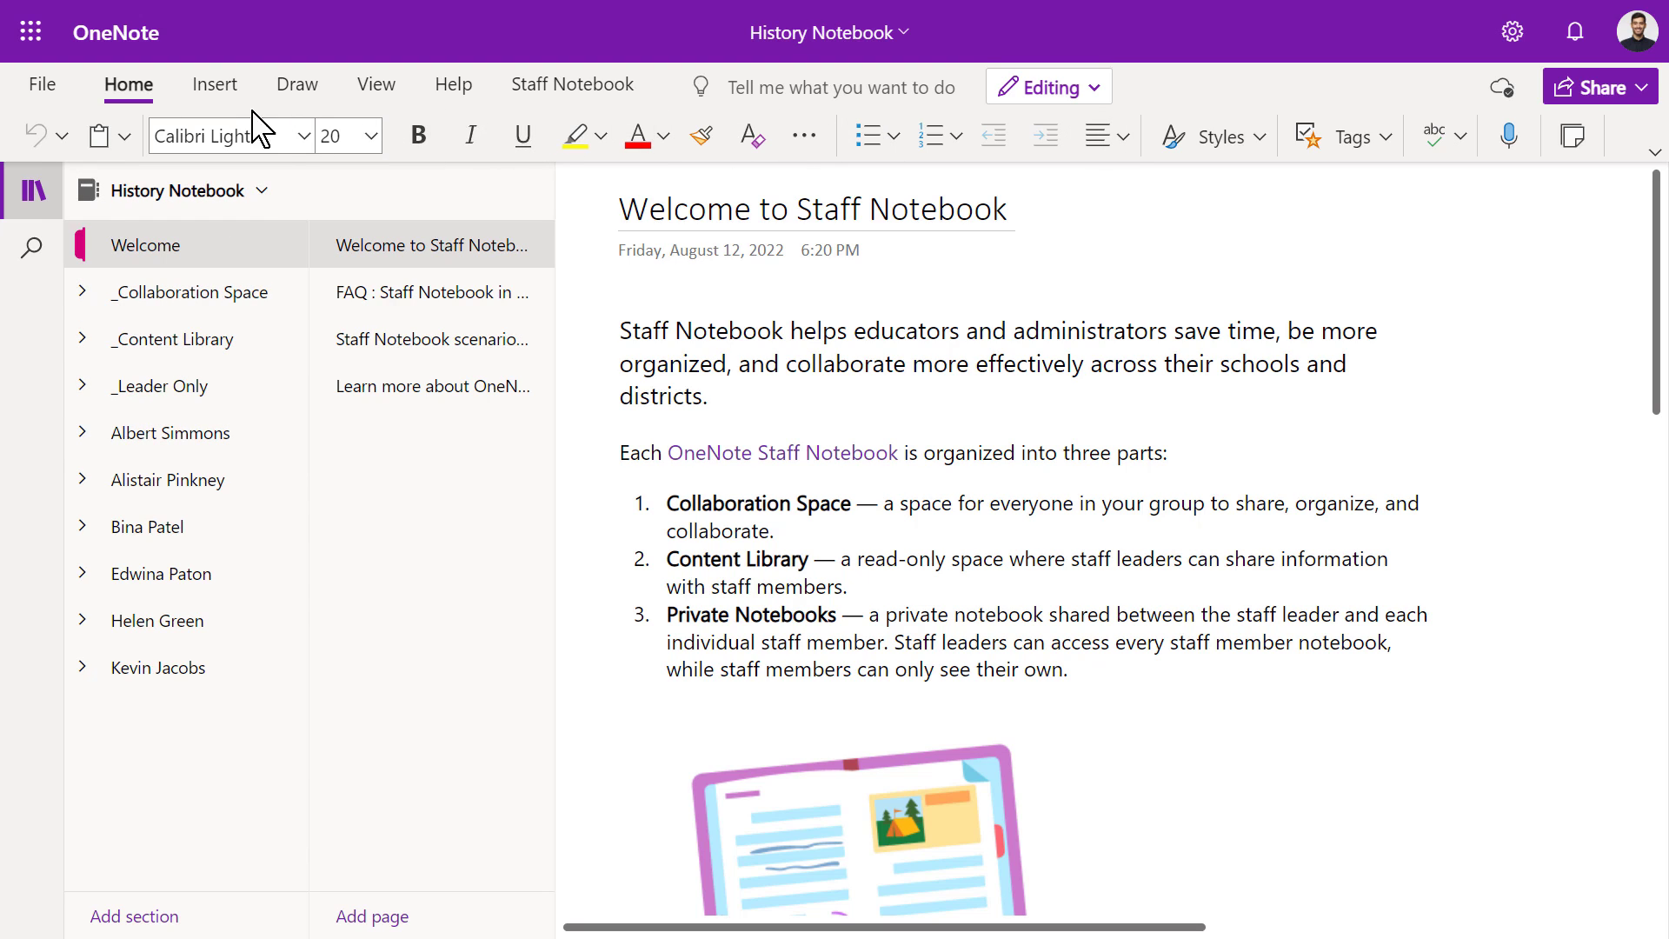
{"action": "left_click", "coordinate": [220, 87]}
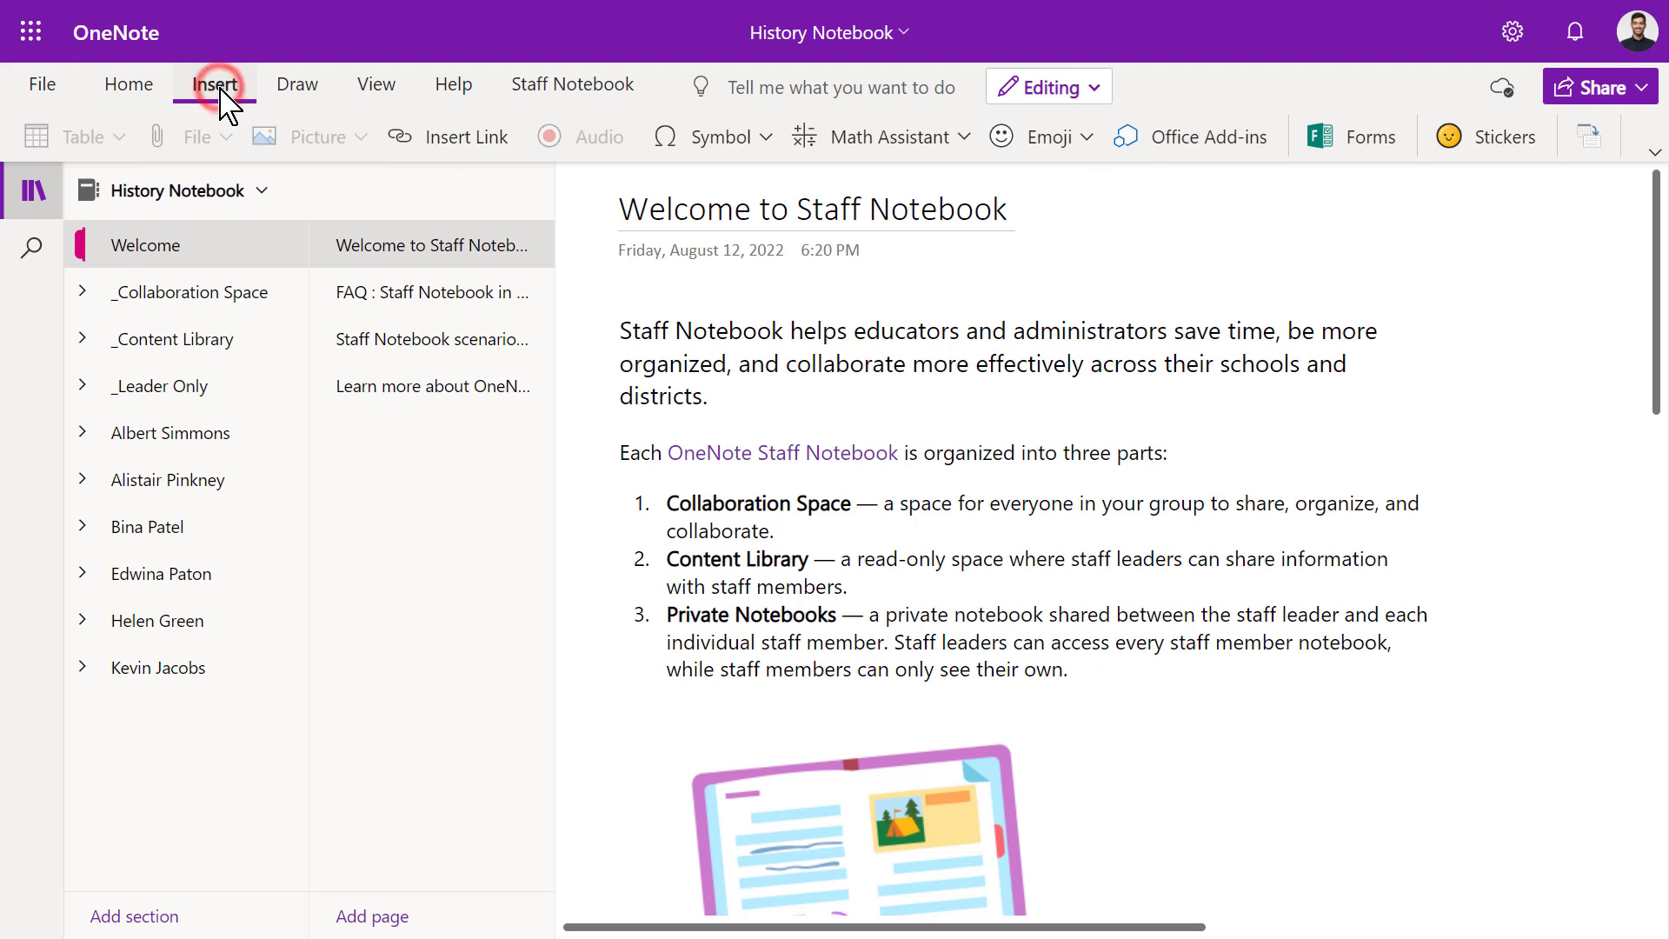
{"action": "left_click", "coordinate": [296, 87]}
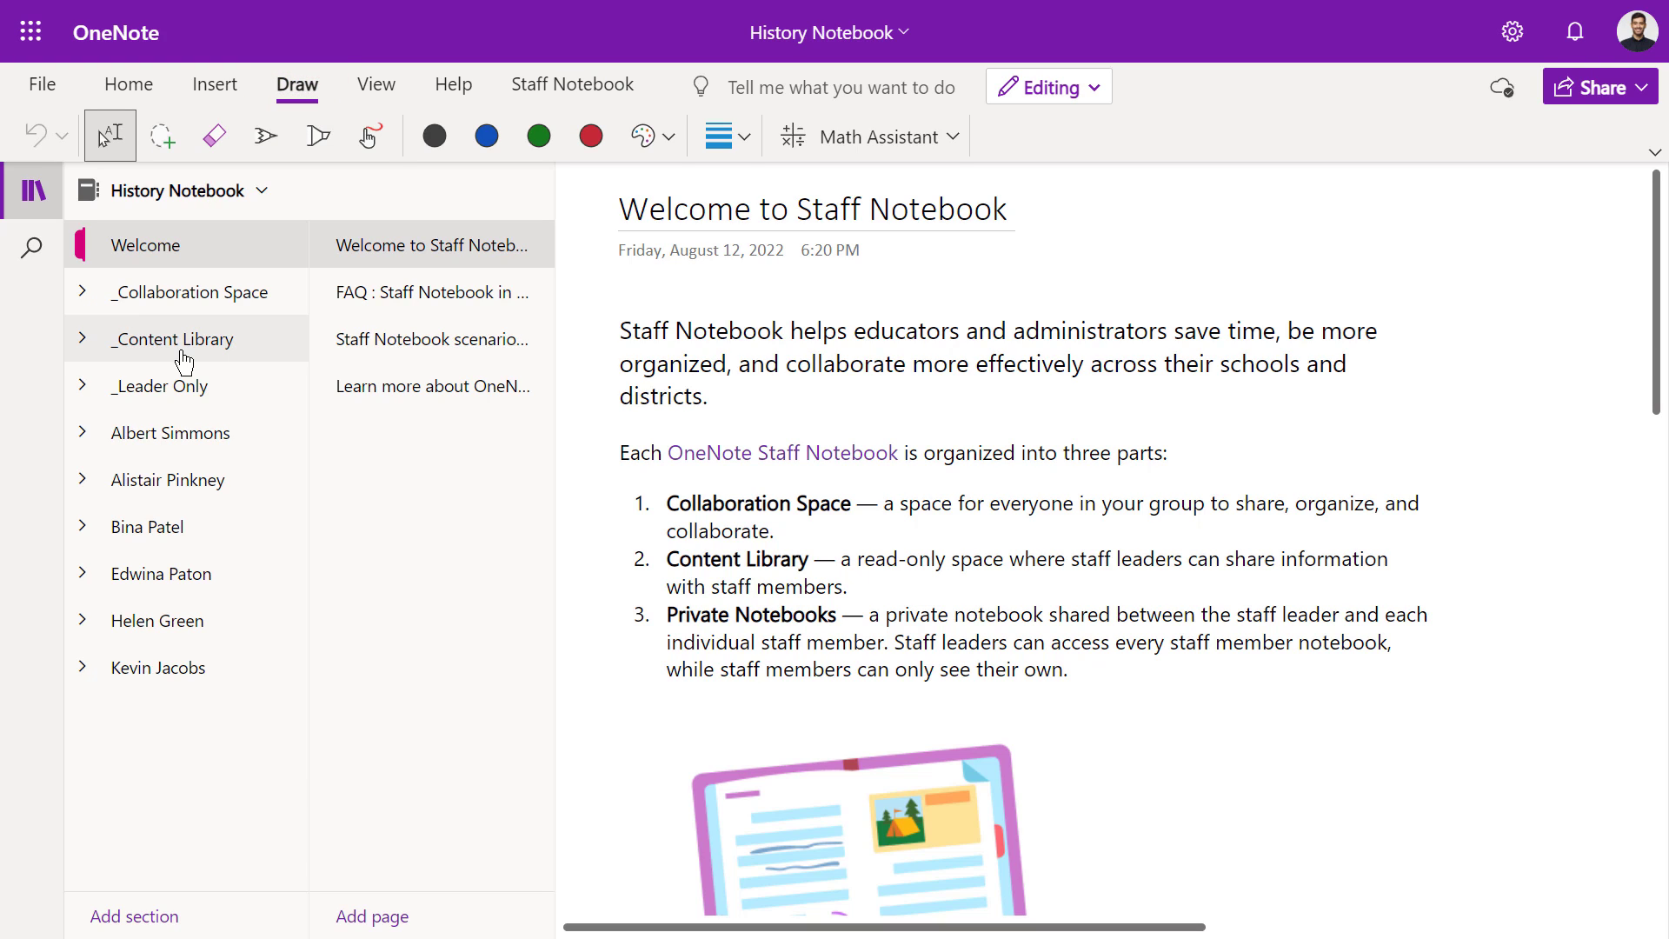
Step: Add a new 'Classroom Observations' section inside the _Leader Only section group
{"action": "left_click", "coordinate": [151, 392]}
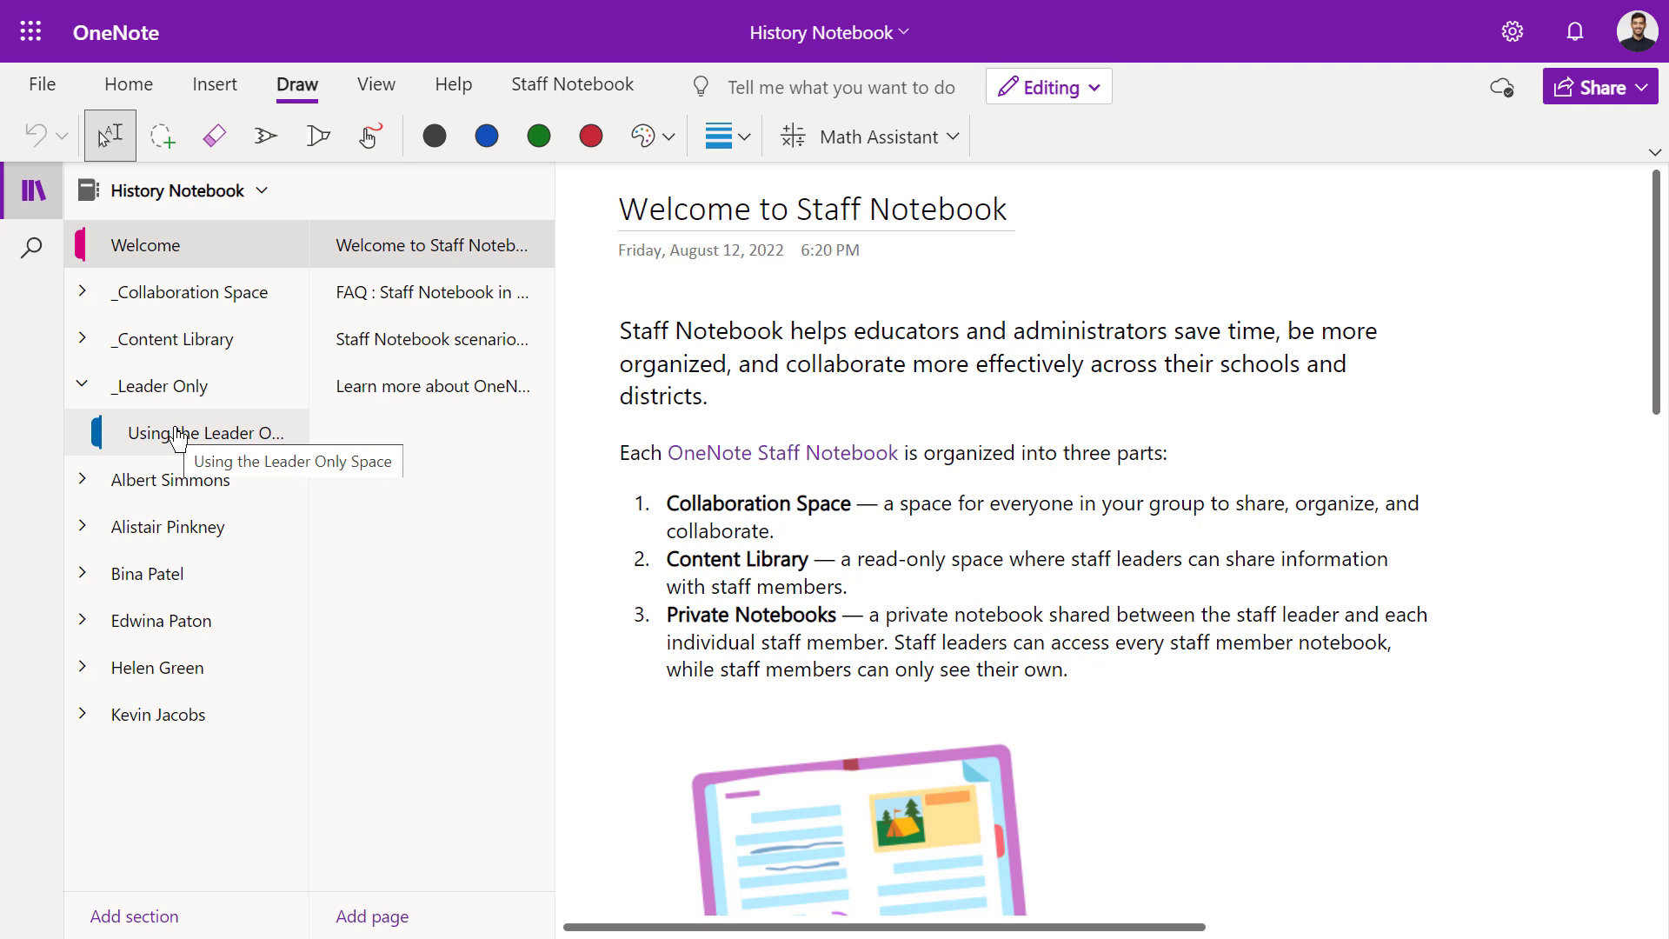
{"action": "left_click", "coordinate": [178, 435]}
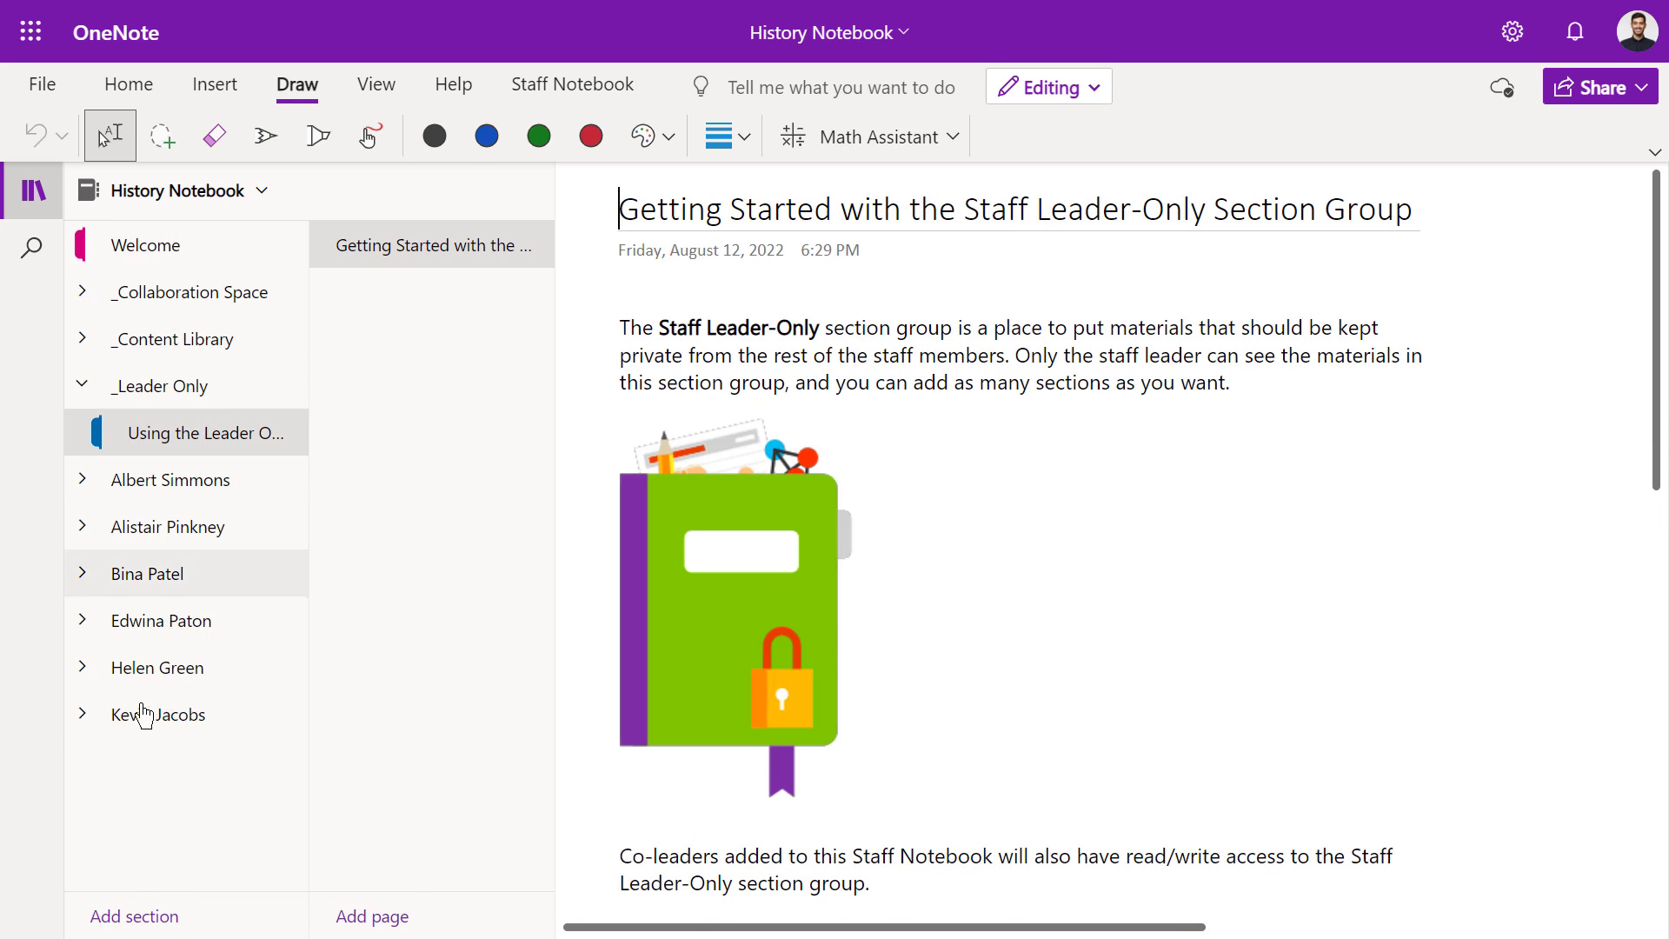
{"action": "left_click", "coordinate": [148, 918]}
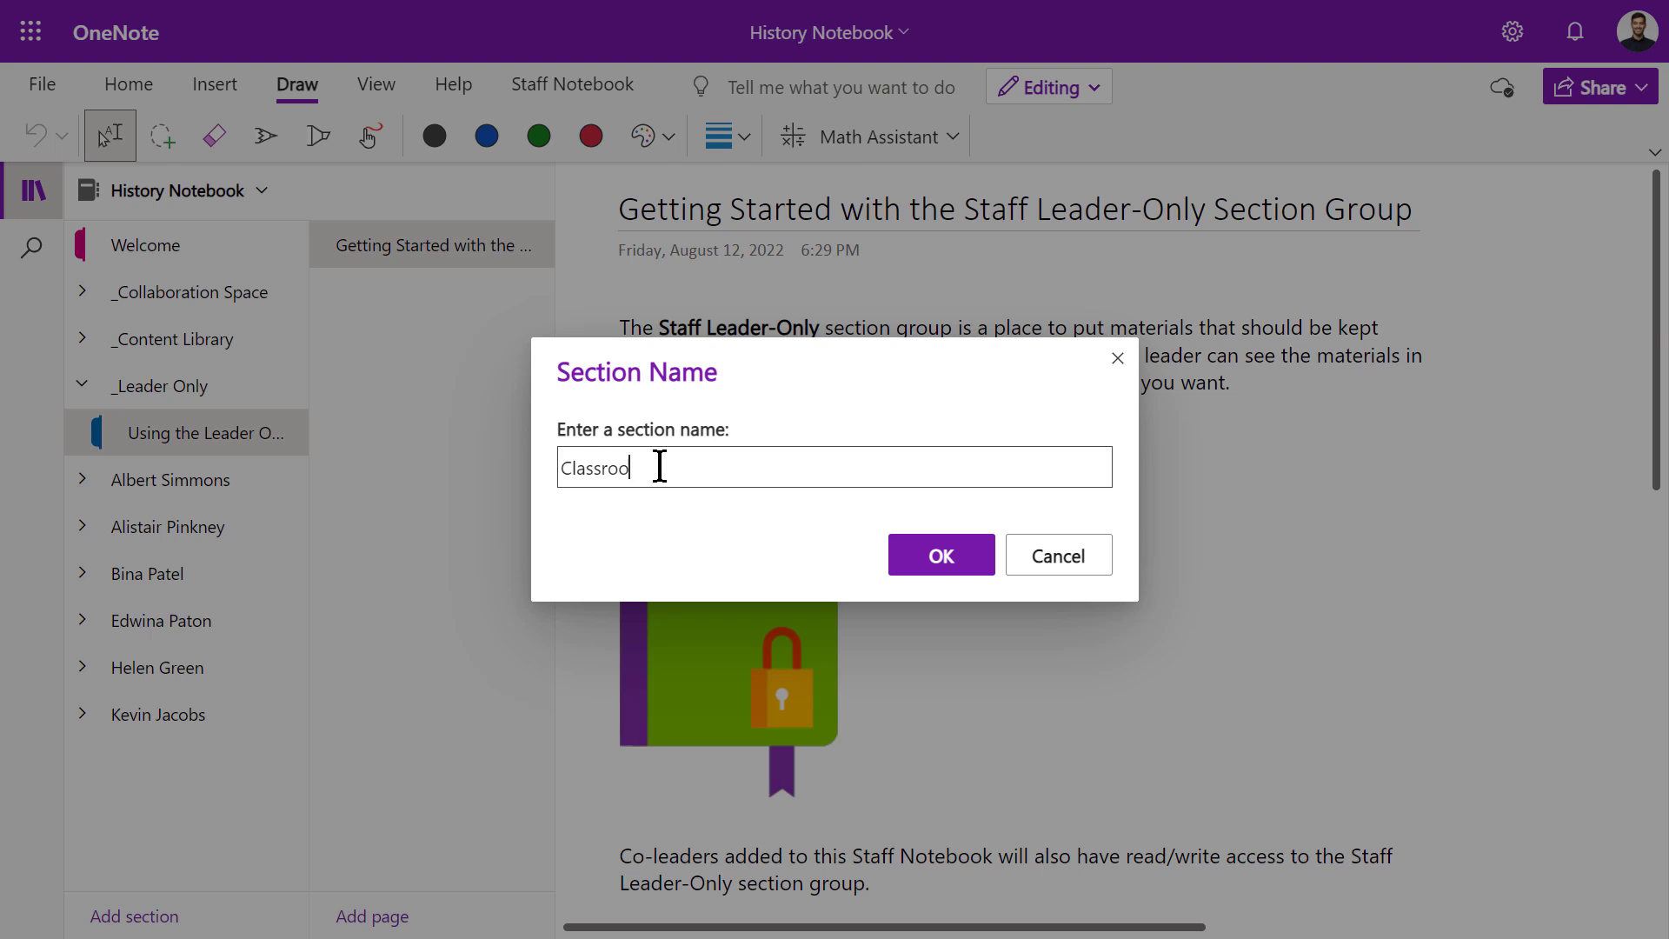
{"action": "type", "text": "Classroom Observations"}
{"action": "left_click", "coordinate": [939, 561]}
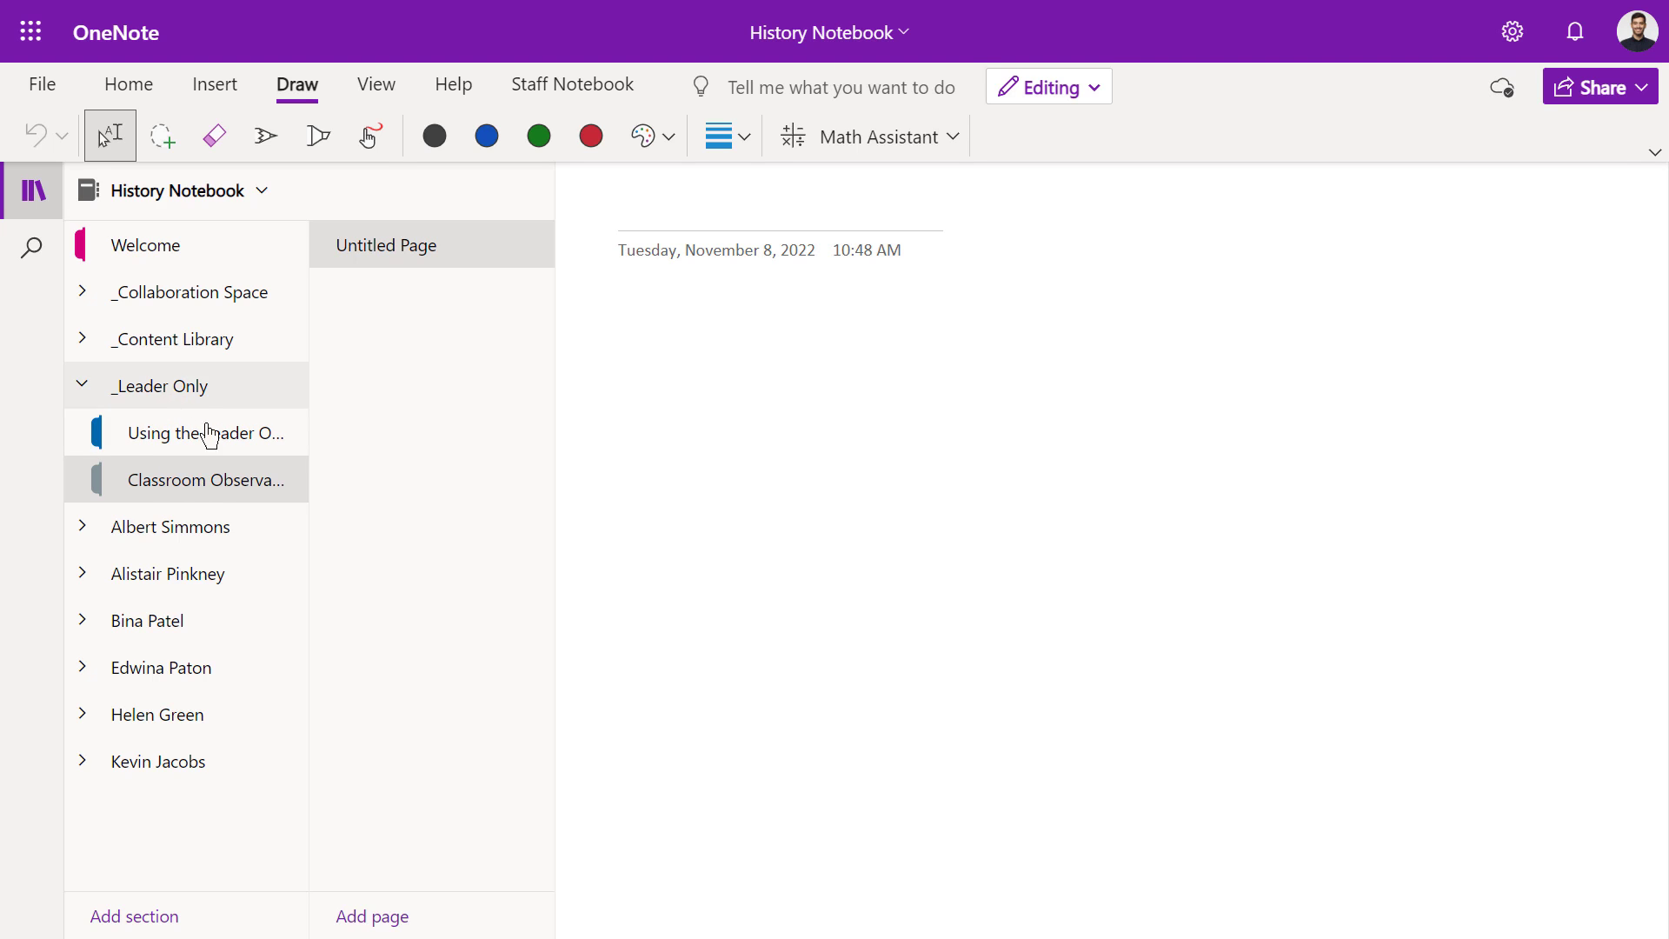
Step: Colour the Classroom Observations section Orange and select its Untitled Page
{"action": "right_click", "coordinate": [169, 485]}
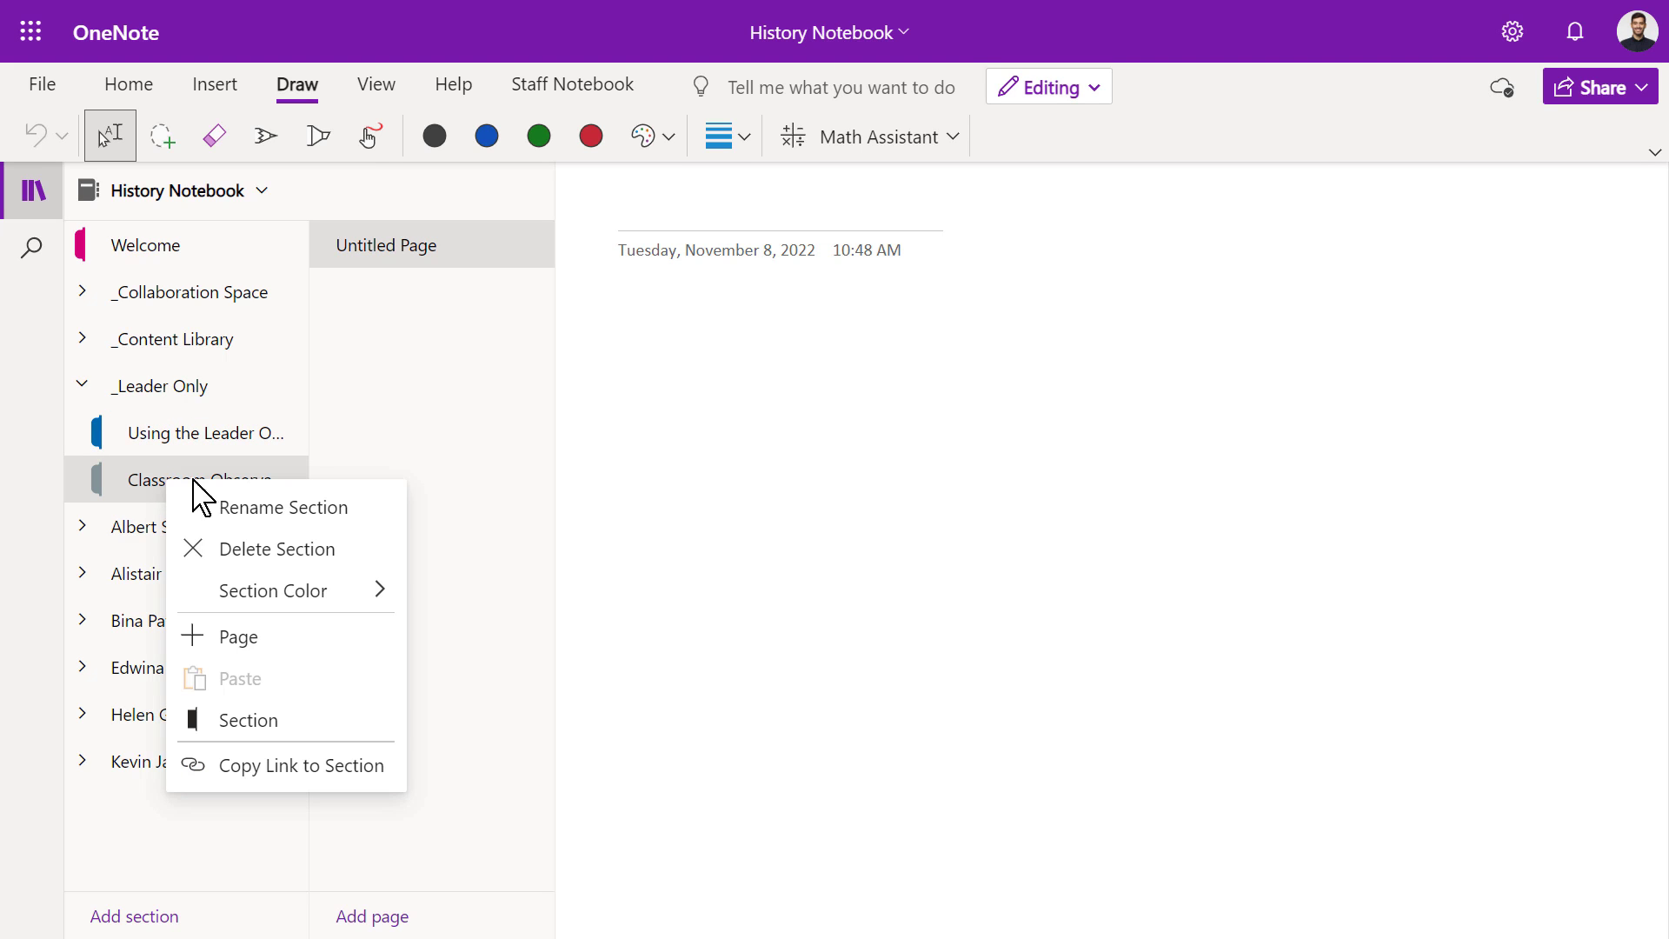
{"action": "mouse_move", "coordinate": [329, 609]}
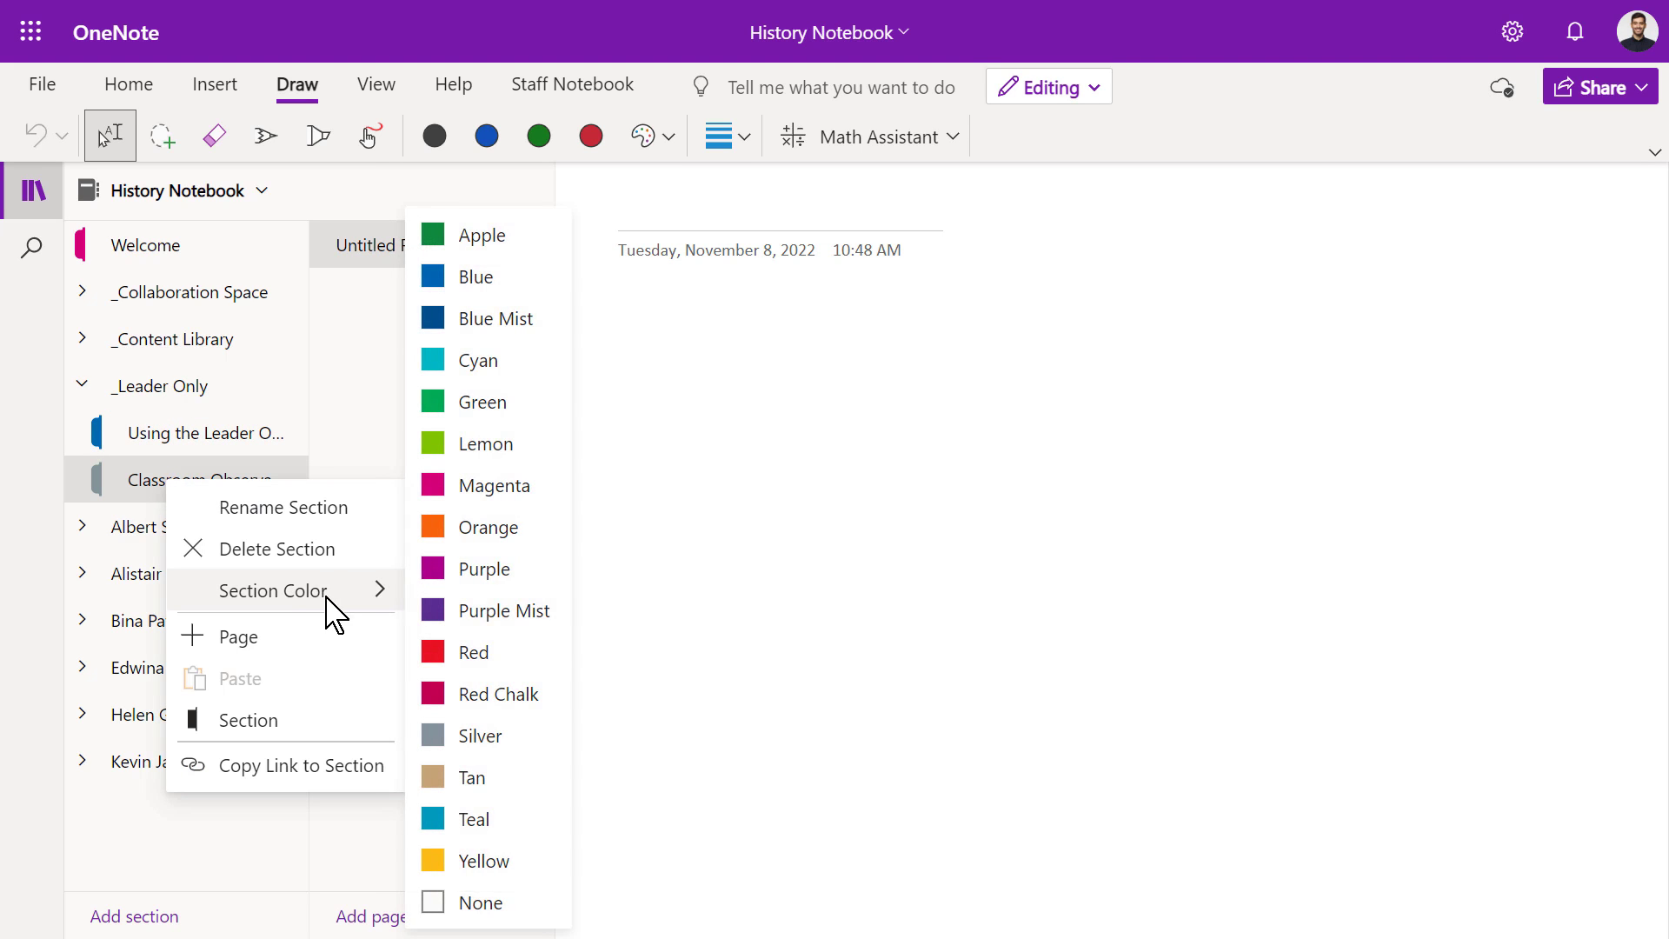
{"action": "left_click", "coordinate": [504, 543]}
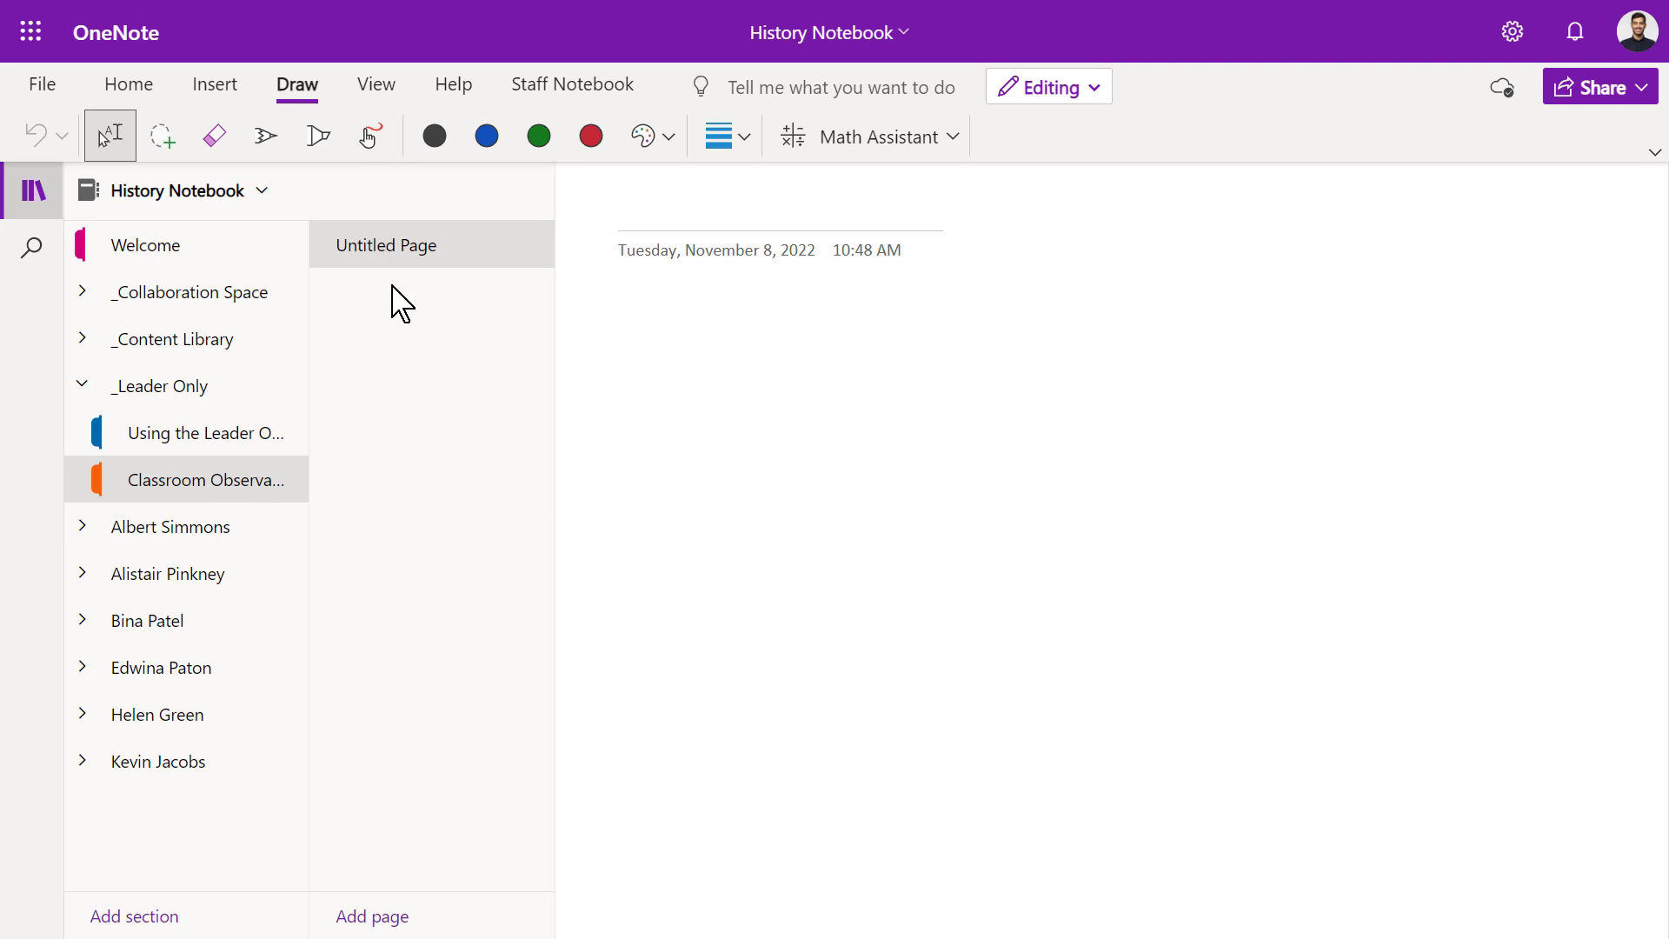
{"action": "left_click", "coordinate": [361, 931]}
Step: Title the page 'Observation Form' and insert a table into its body
{"action": "left_click", "coordinate": [646, 210]}
{"action": "type", "text": "Observation Form"}
{"action": "left_click", "coordinate": [632, 328]}
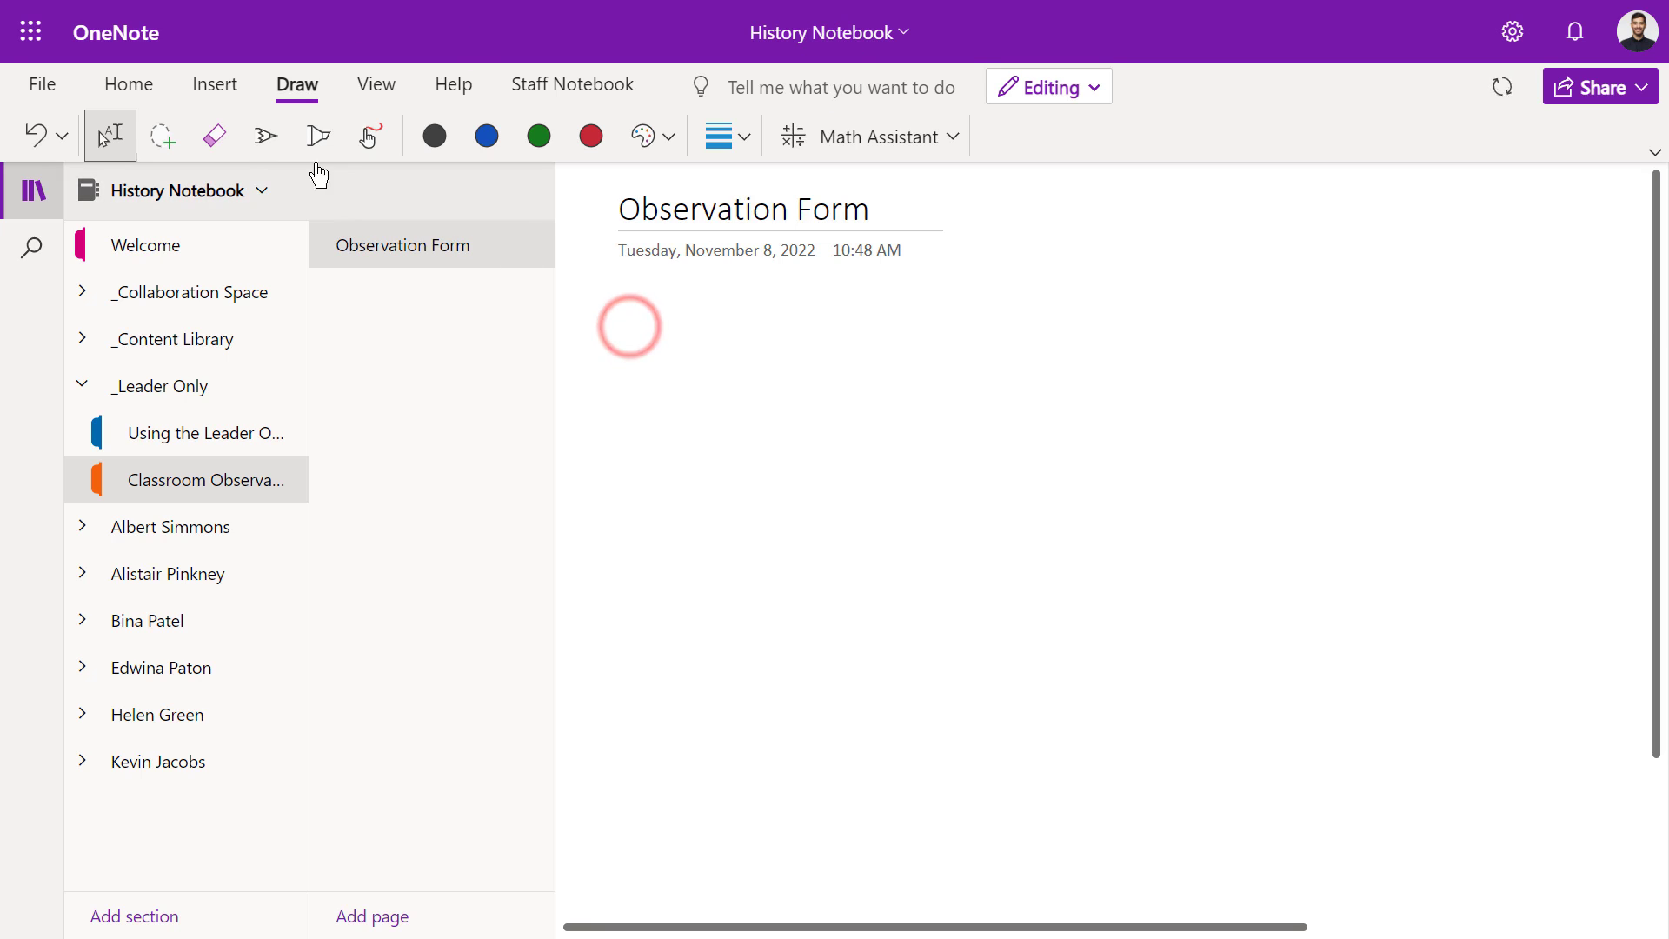
{"action": "left_click", "coordinate": [220, 83]}
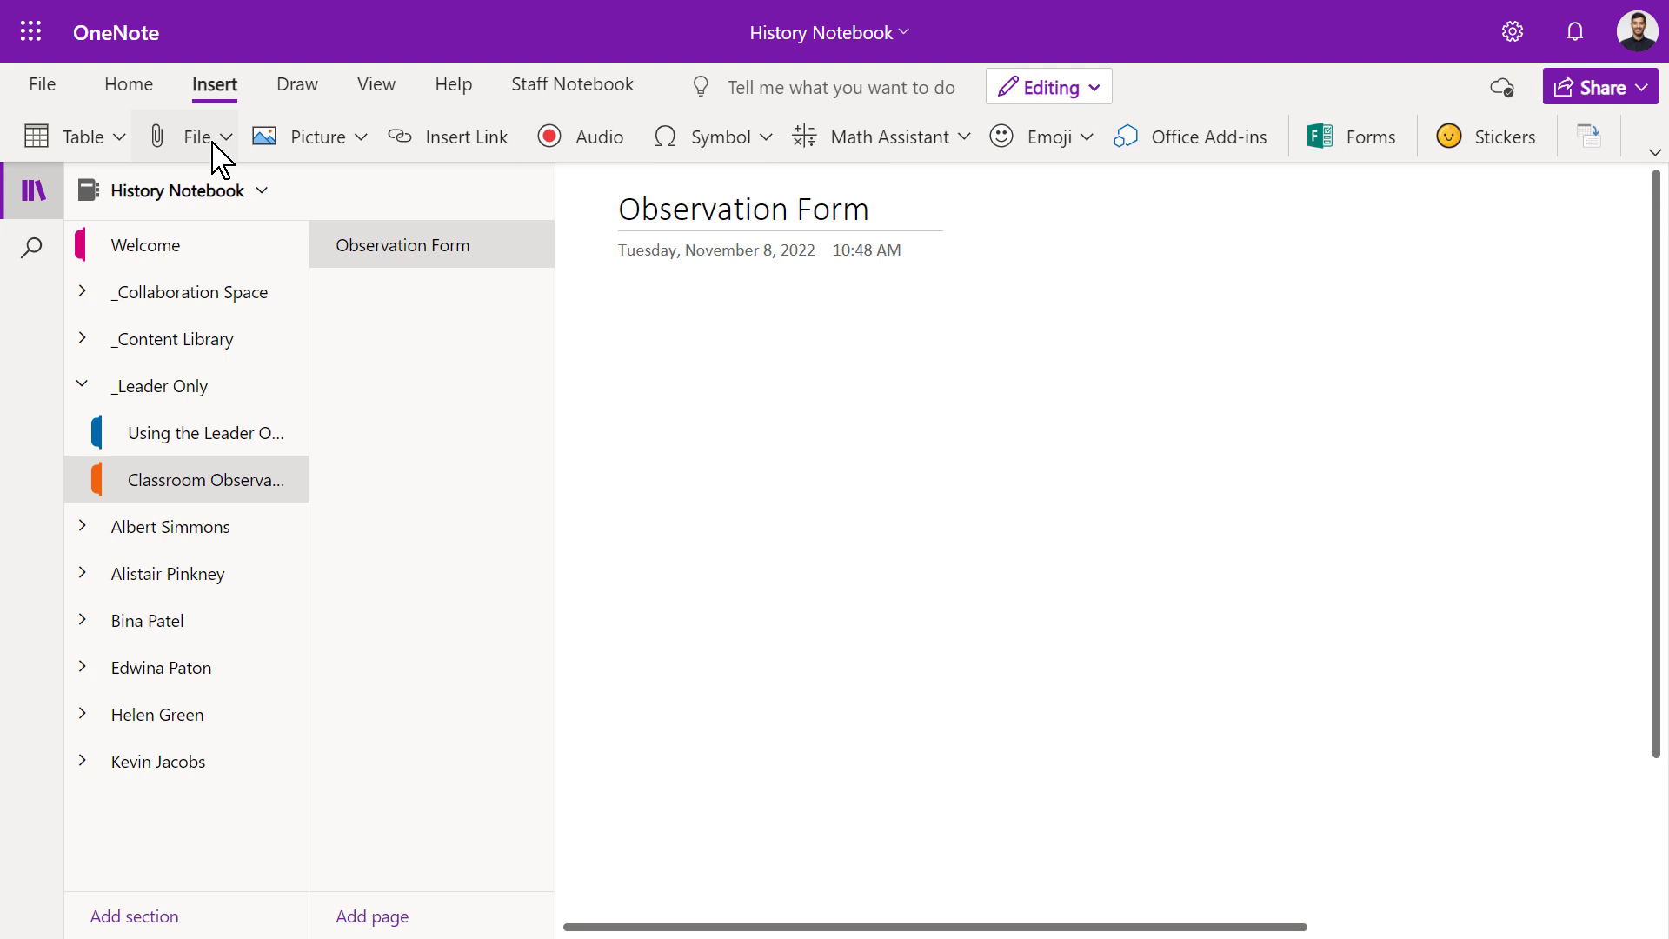
{"action": "left_click", "coordinate": [112, 137]}
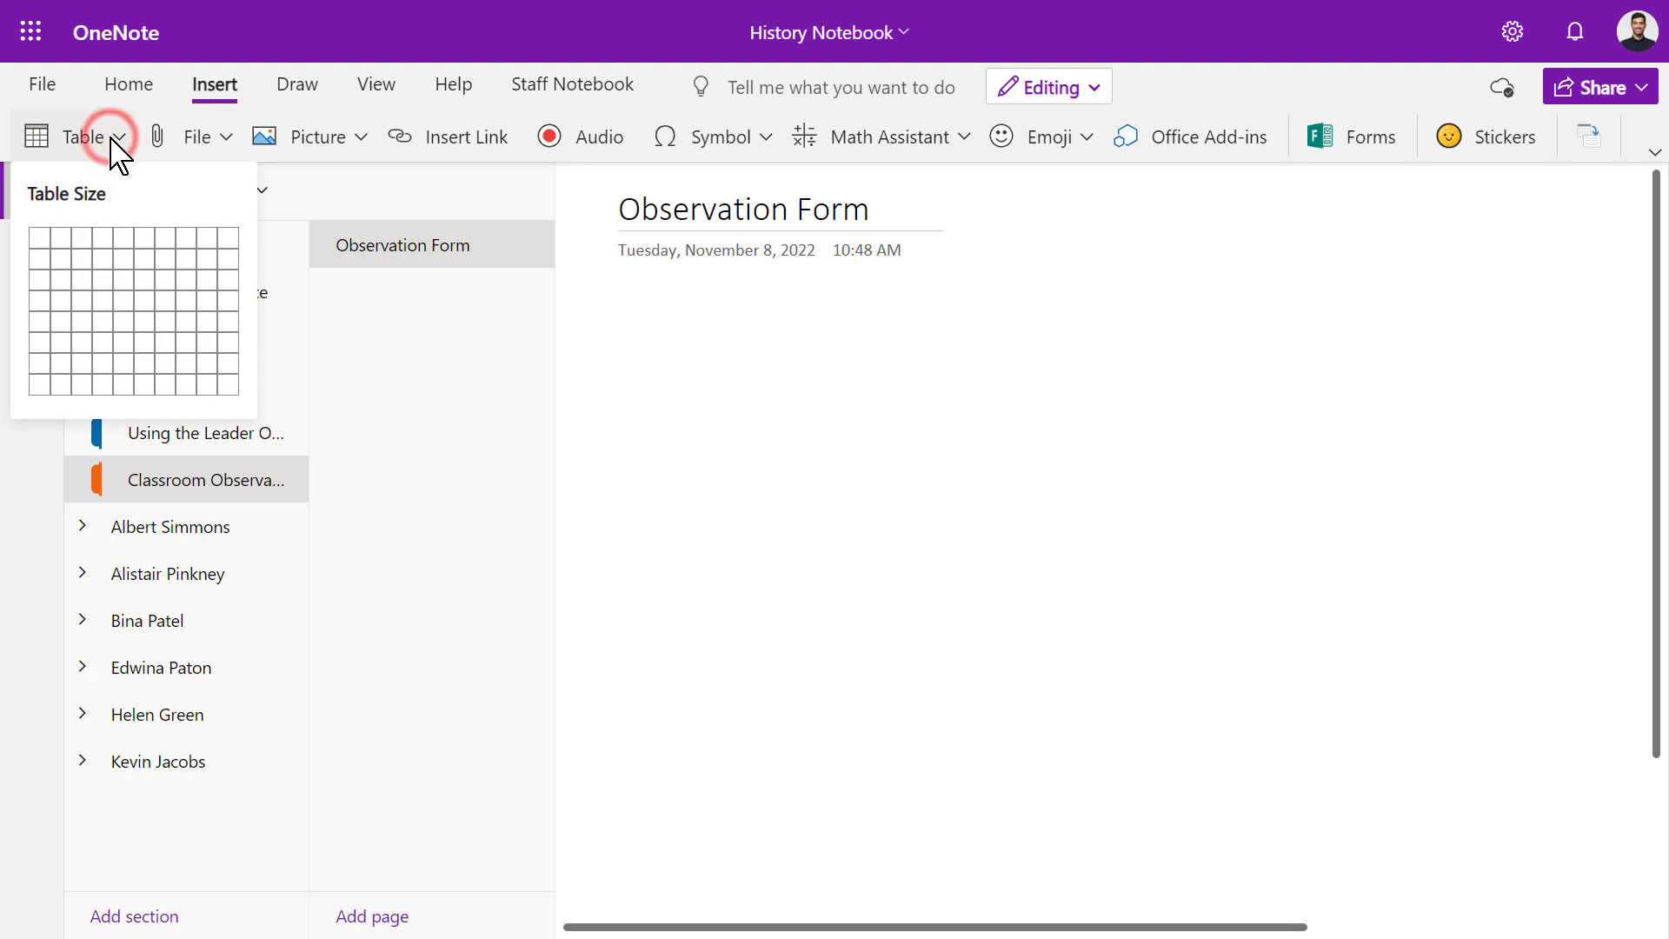
{"action": "left_click", "coordinate": [146, 321]}
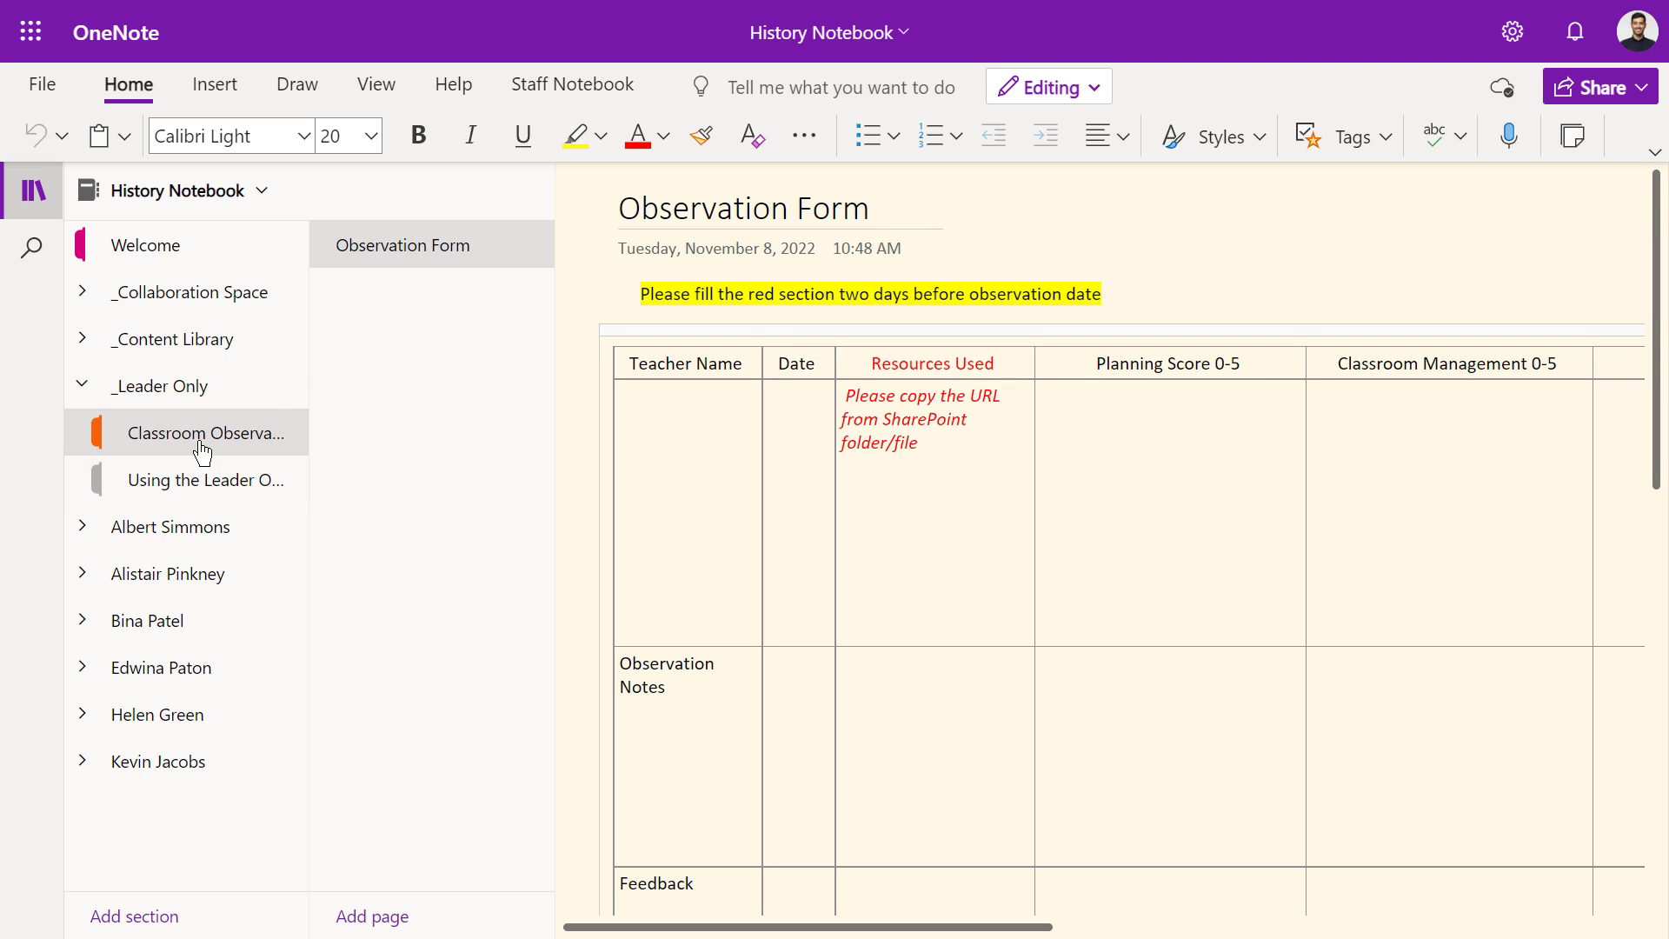
Step: Bring up the Staff Notebook tools and the Distribute Page options for the Observation Form page
{"action": "left_click", "coordinate": [375, 253]}
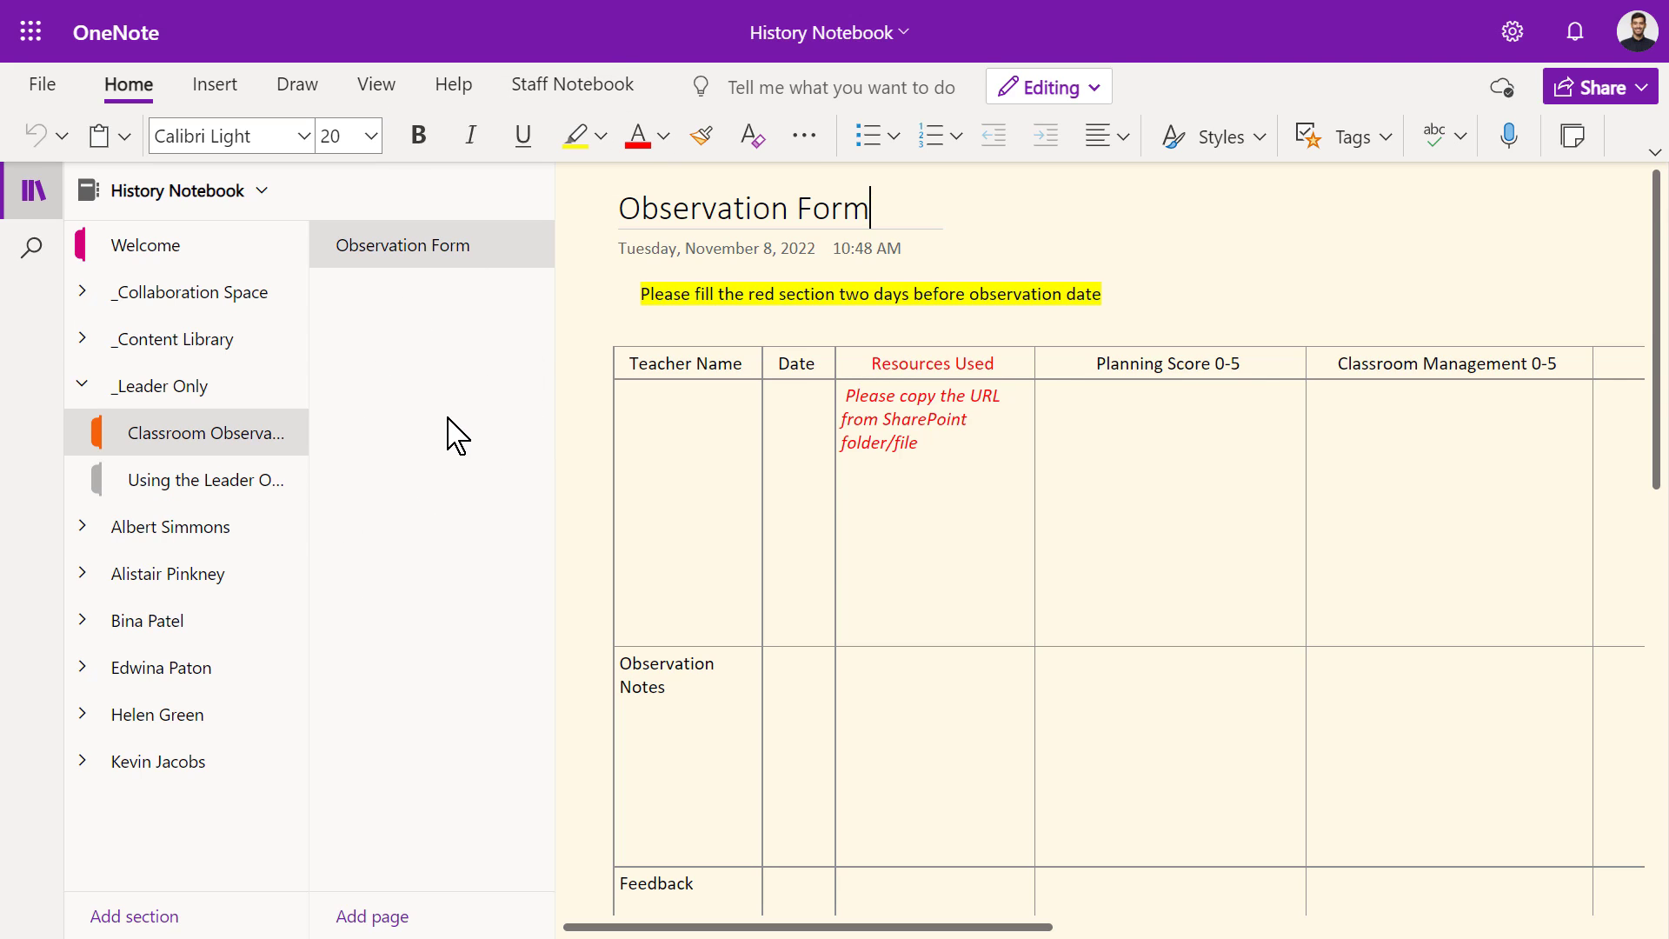
{"action": "left_click", "coordinate": [571, 86]}
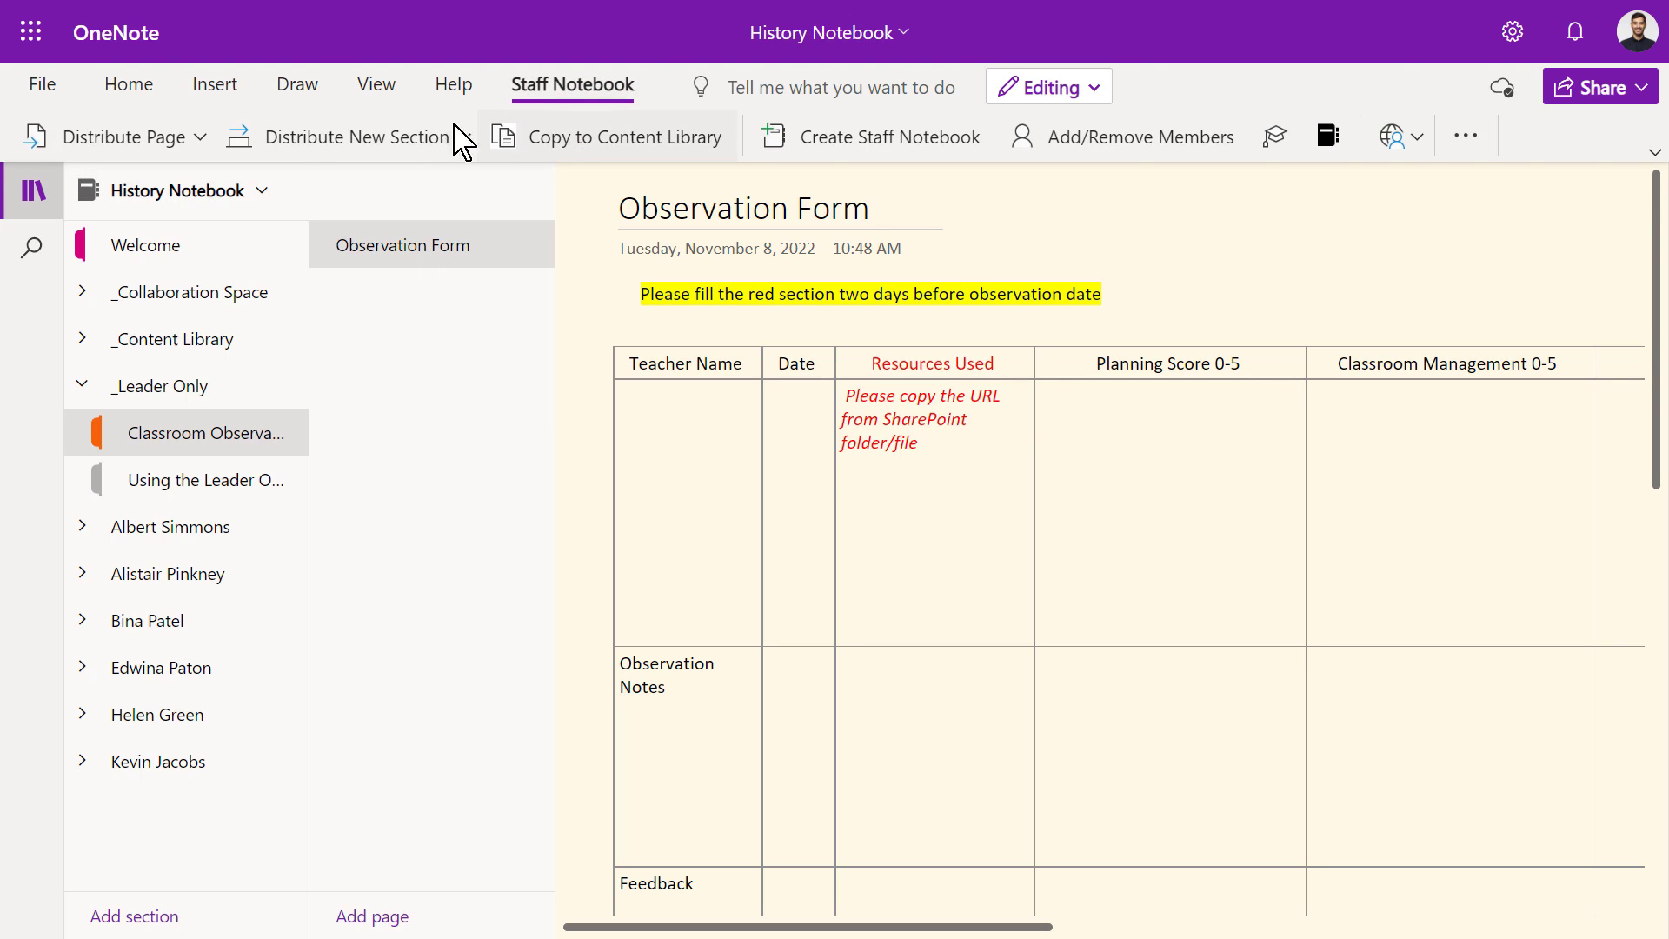
{"action": "left_click", "coordinate": [128, 137]}
{"action": "left_click", "coordinate": [136, 136]}
{"action": "left_click", "coordinate": [149, 141]}
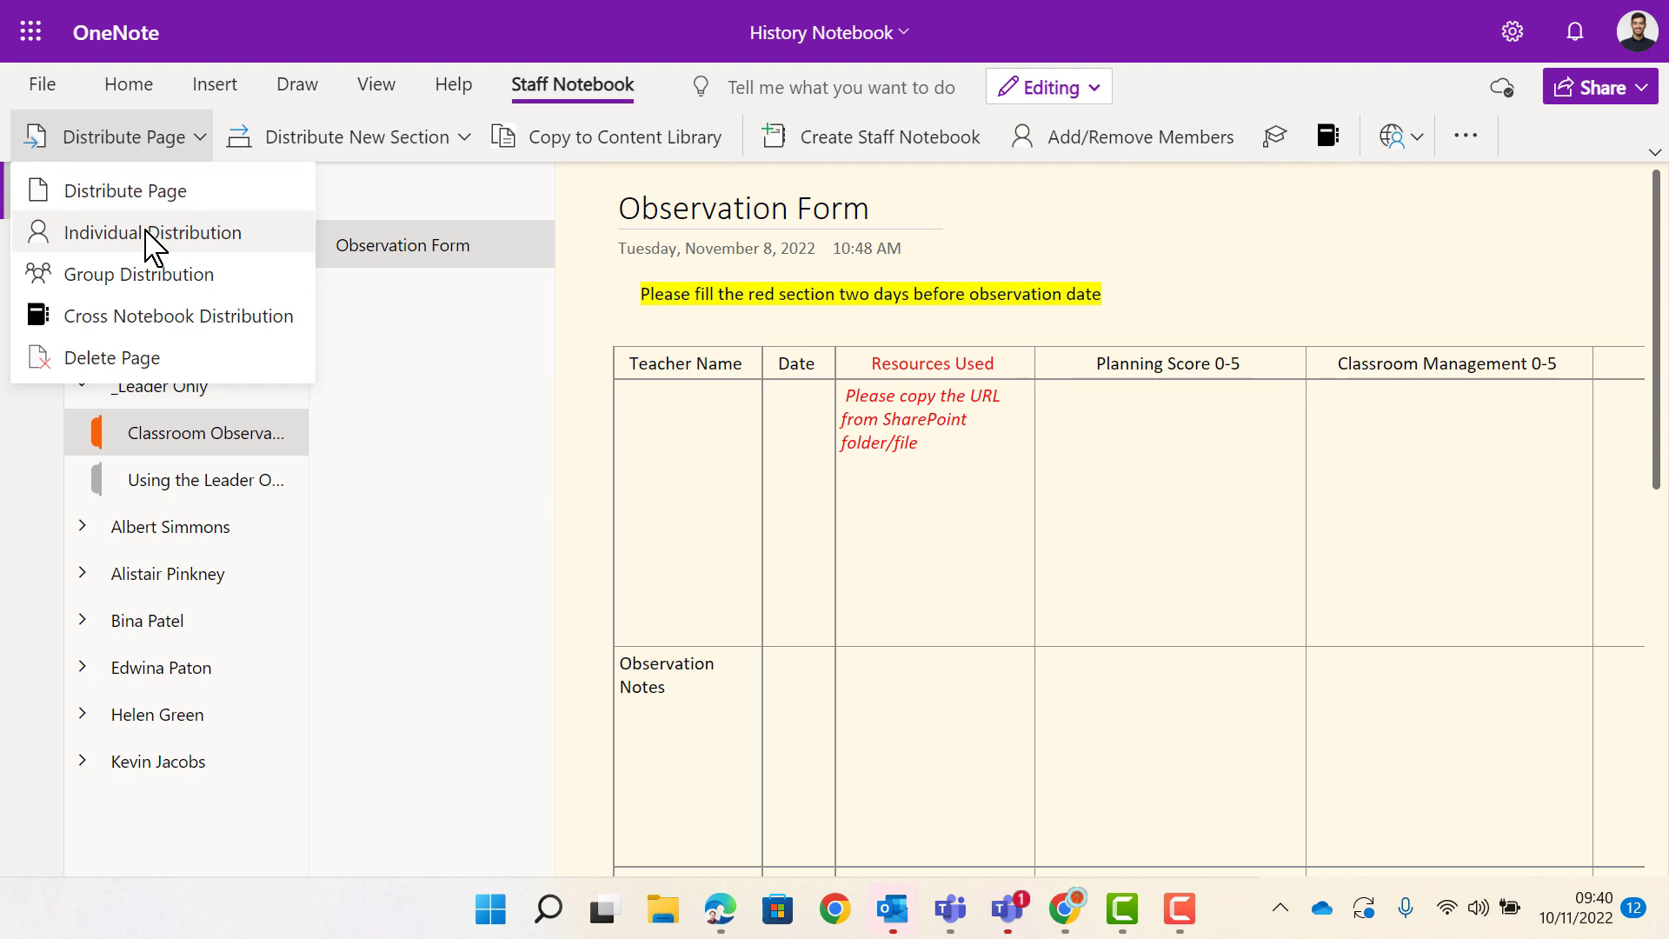
Step: Distribute the Observation Form page individually to one member's Classroom Observations section
{"action": "left_click", "coordinate": [148, 232]}
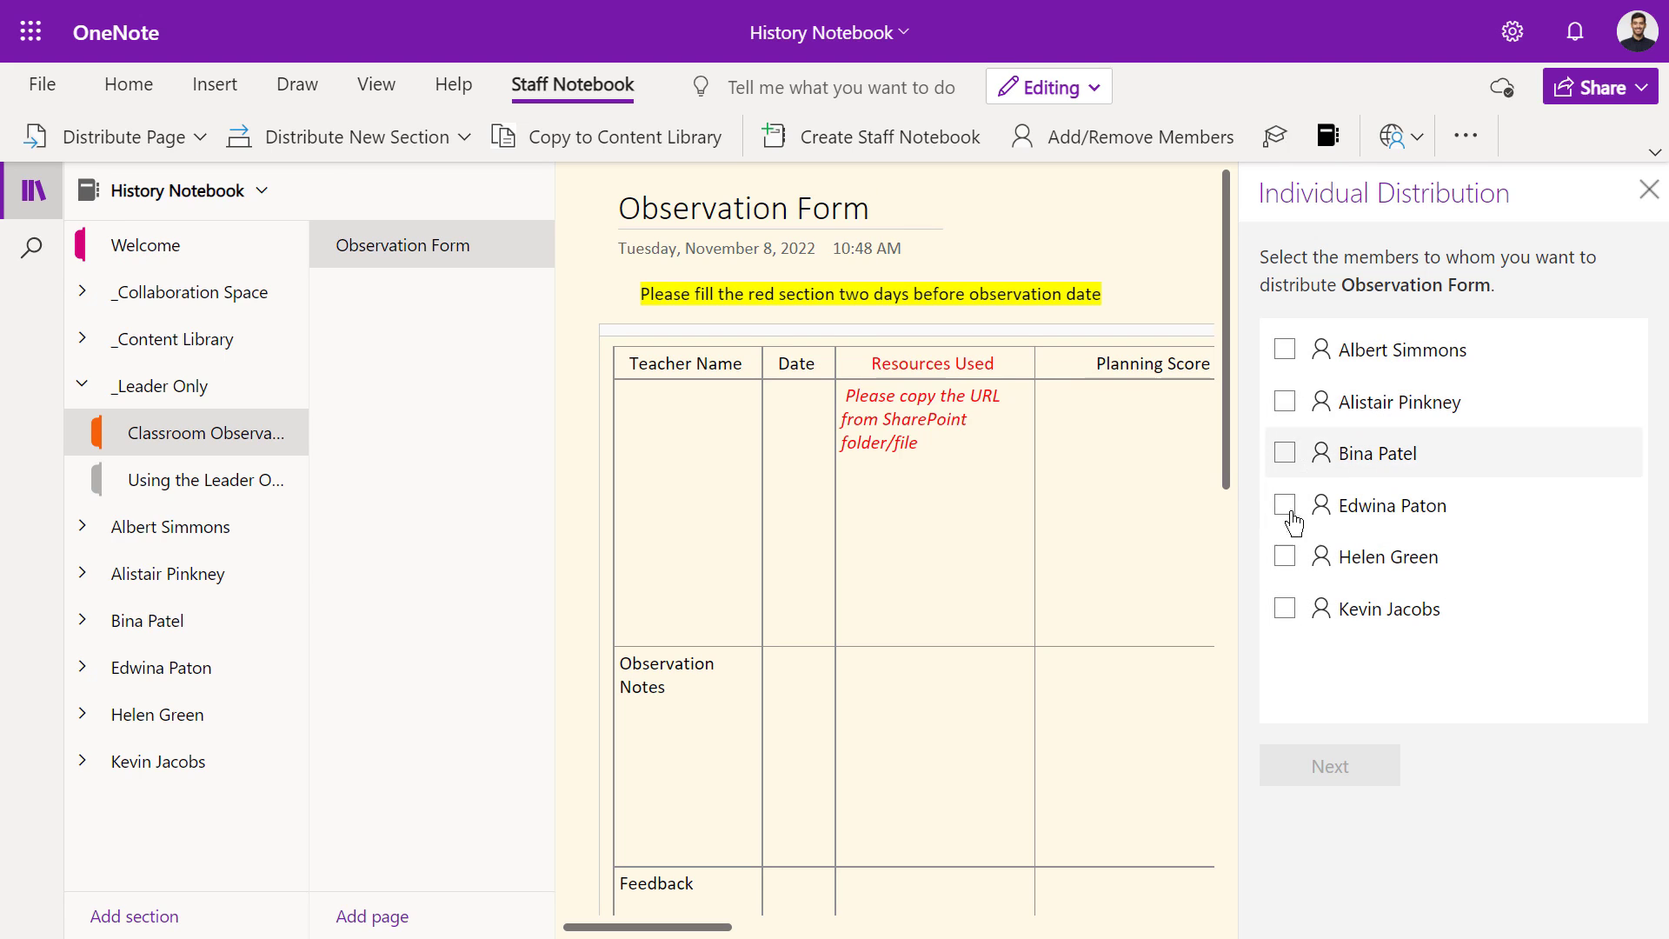
{"action": "left_click", "coordinate": [1286, 561]}
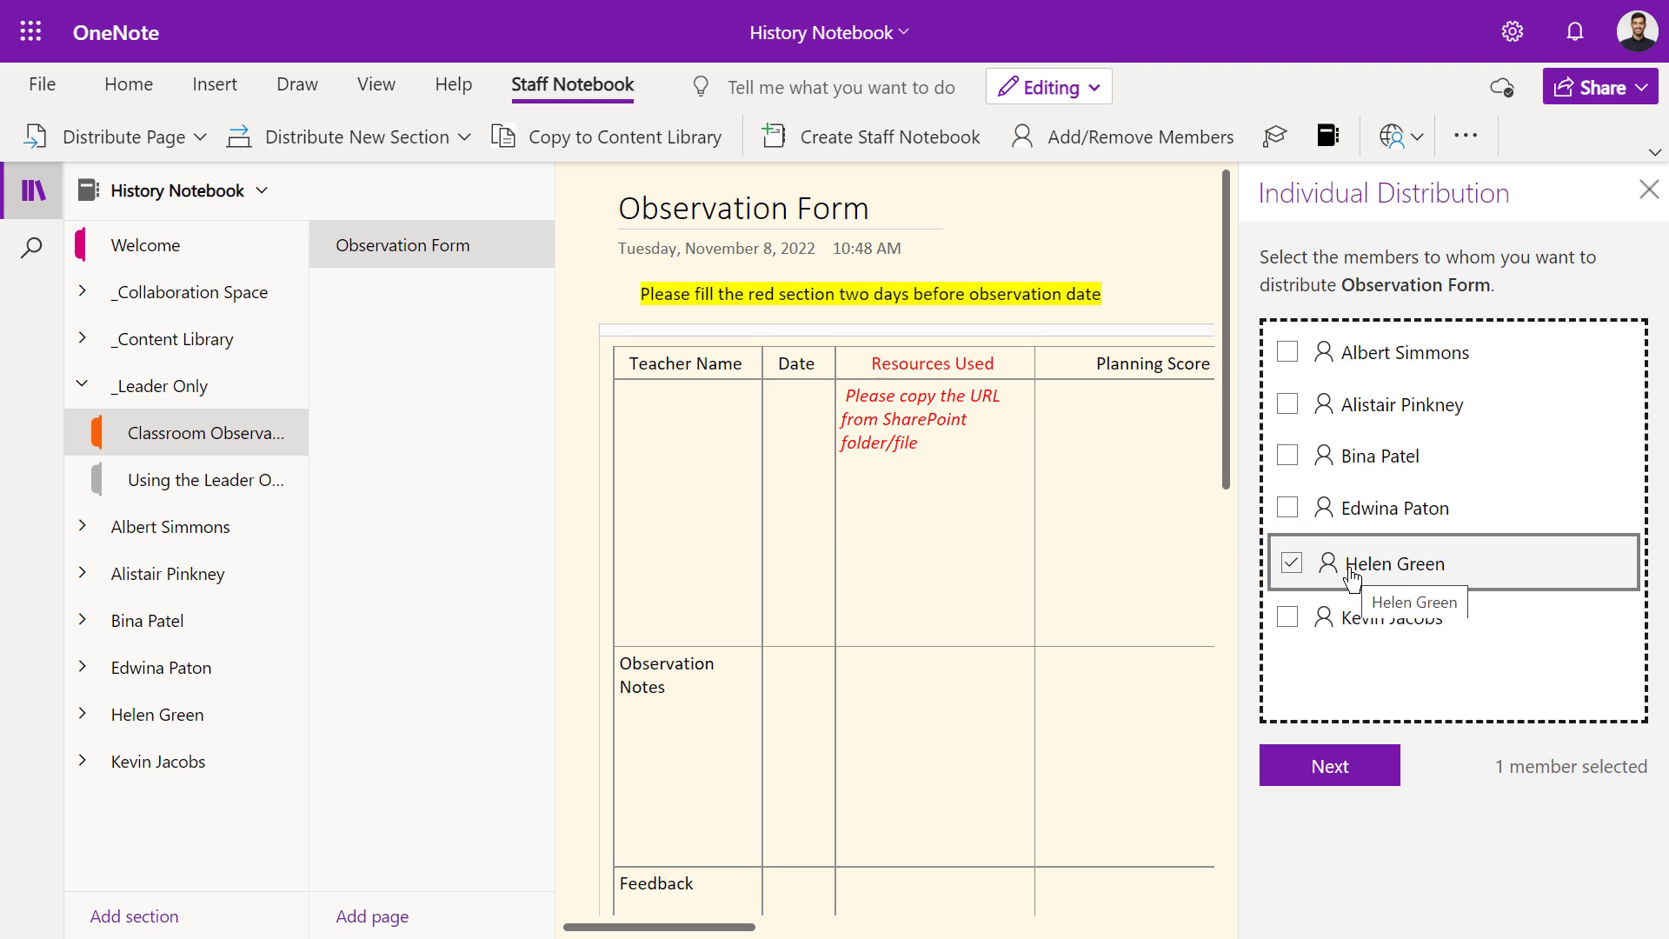
{"action": "left_click", "coordinate": [1330, 770]}
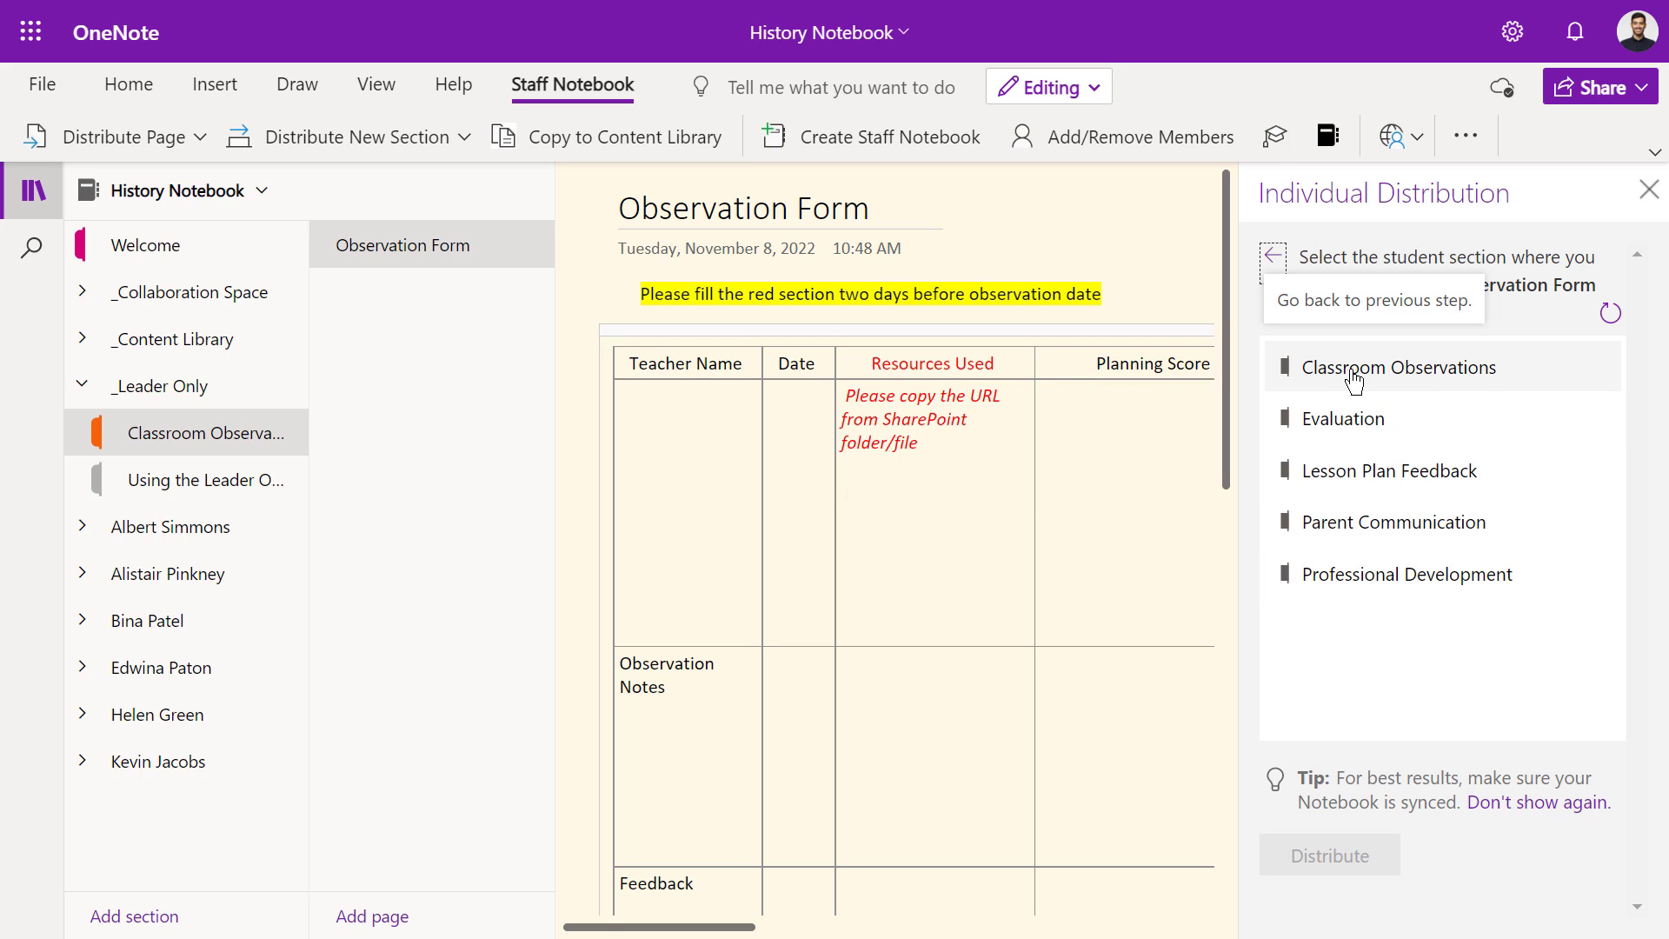
{"action": "left_click", "coordinate": [1417, 375]}
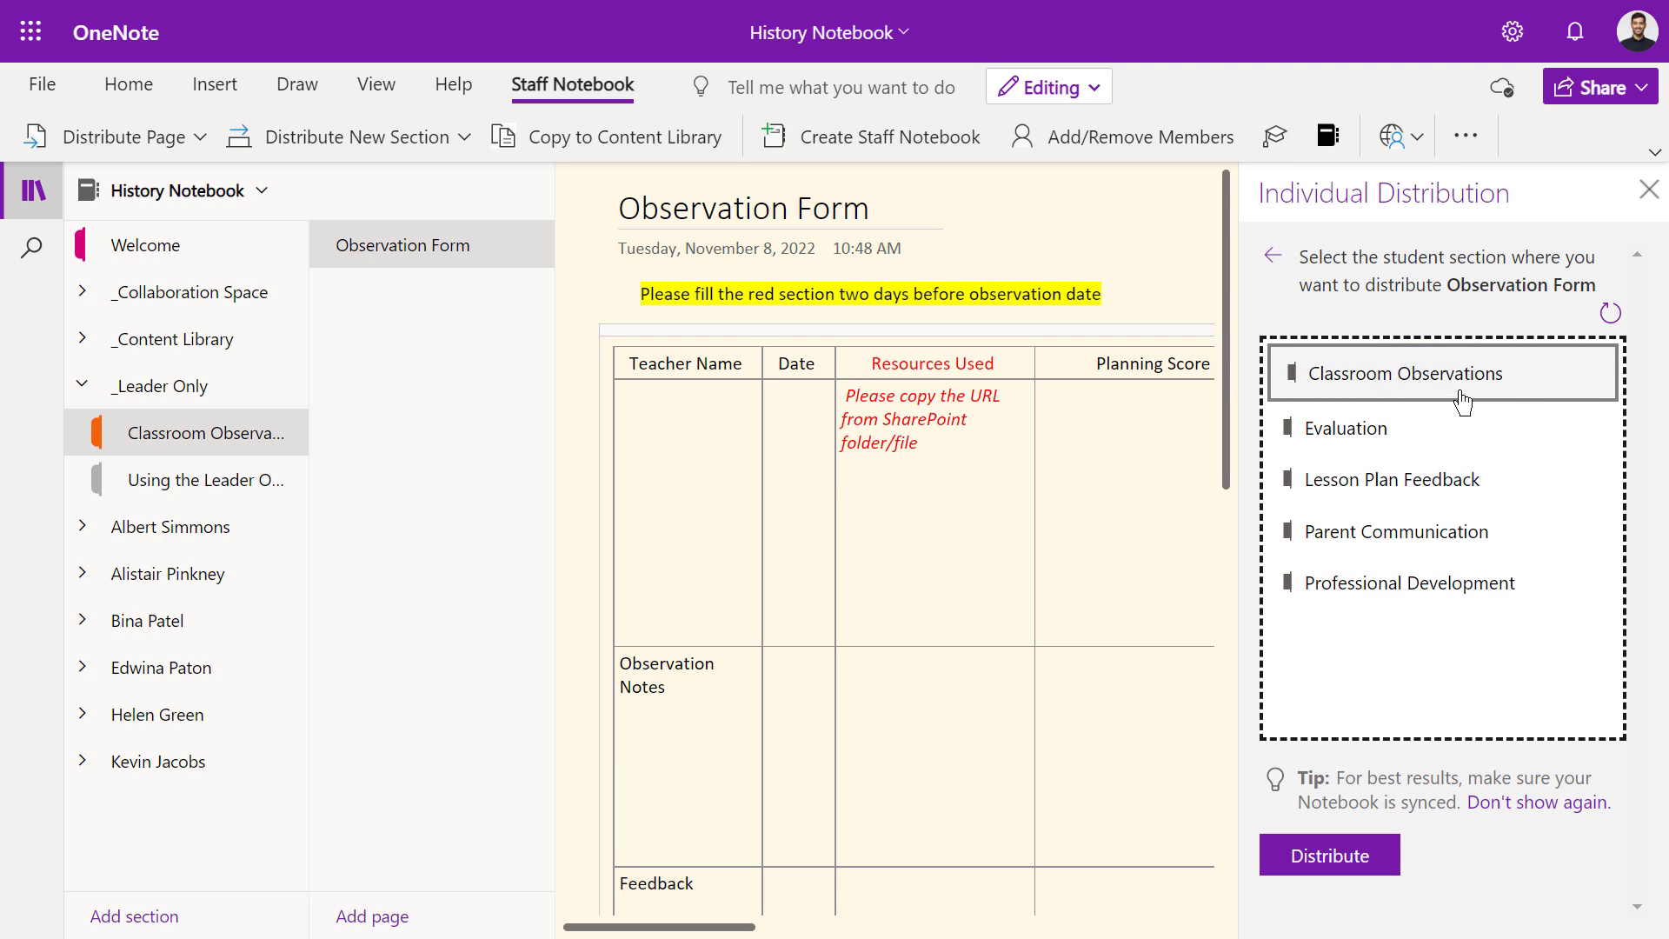
{"action": "left_click", "coordinate": [1331, 873]}
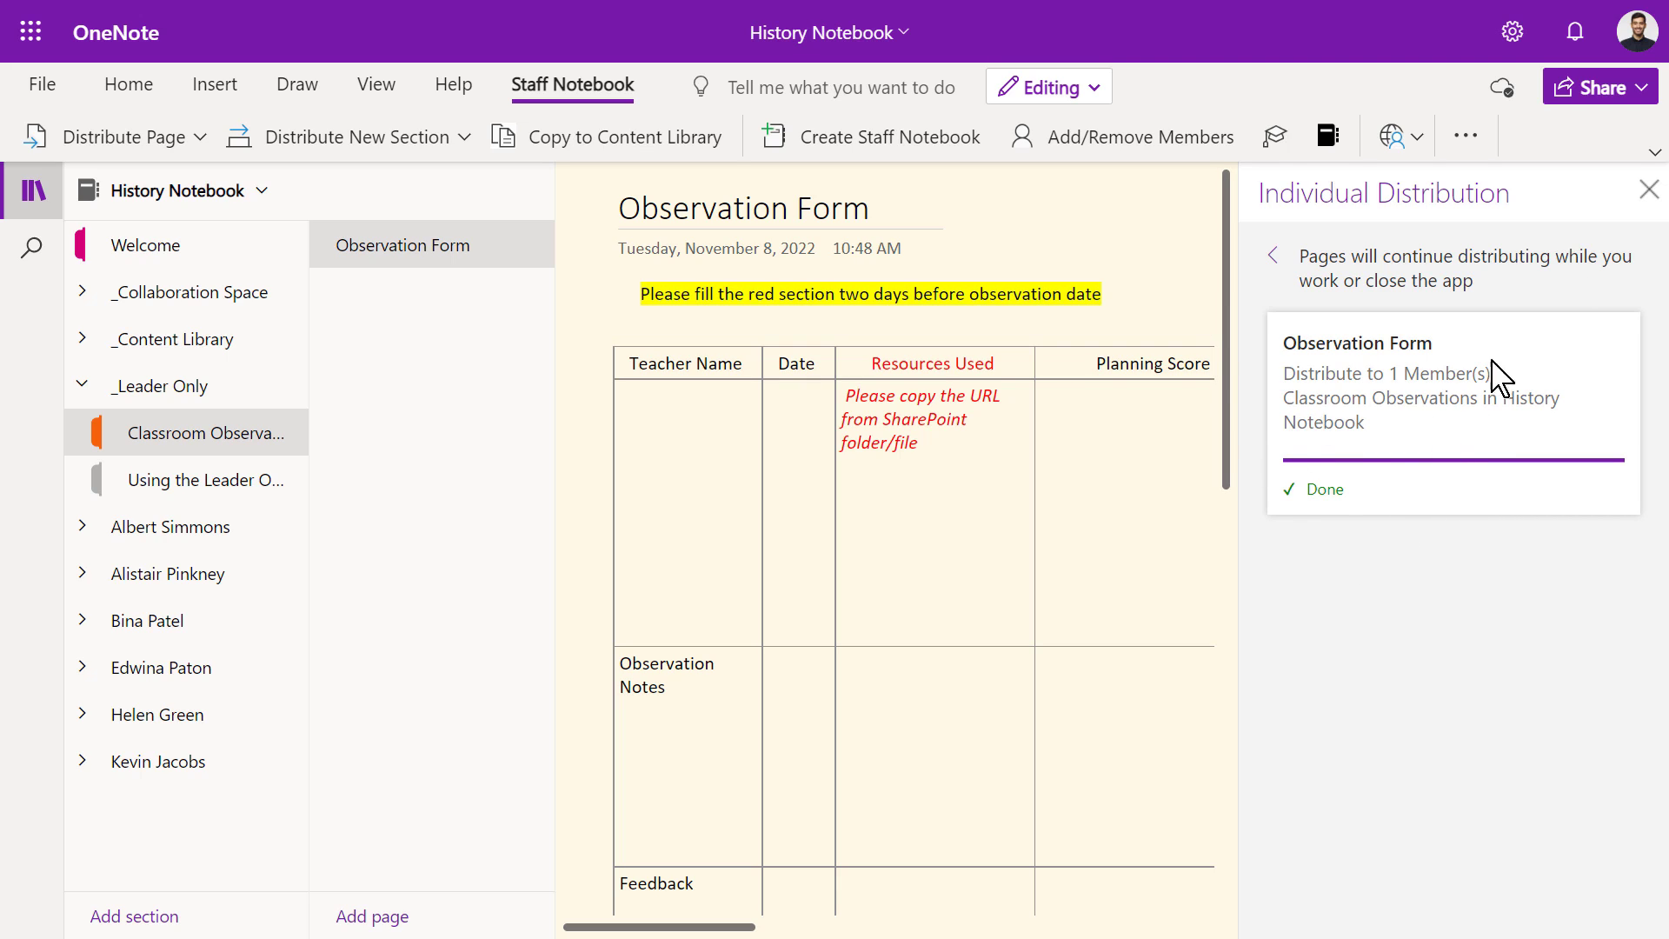
Step: Close the distribution pane and open the Observation Form page in the member's Classroom Observations section
{"action": "left_click", "coordinate": [1649, 189]}
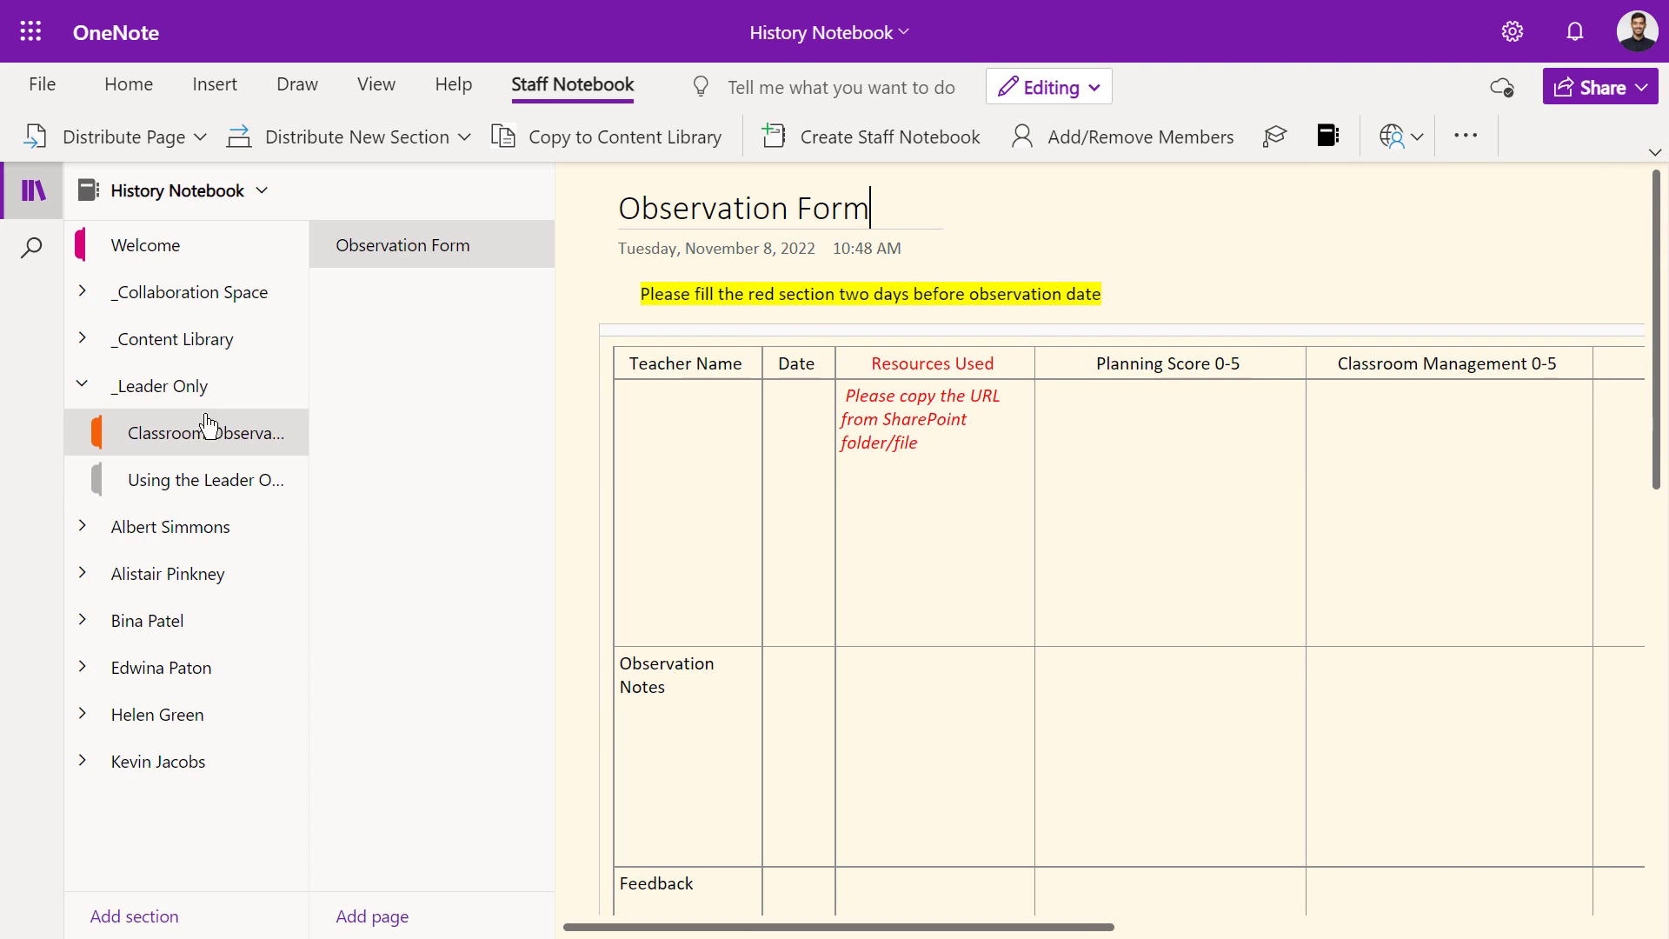
{"action": "left_click", "coordinate": [83, 714]}
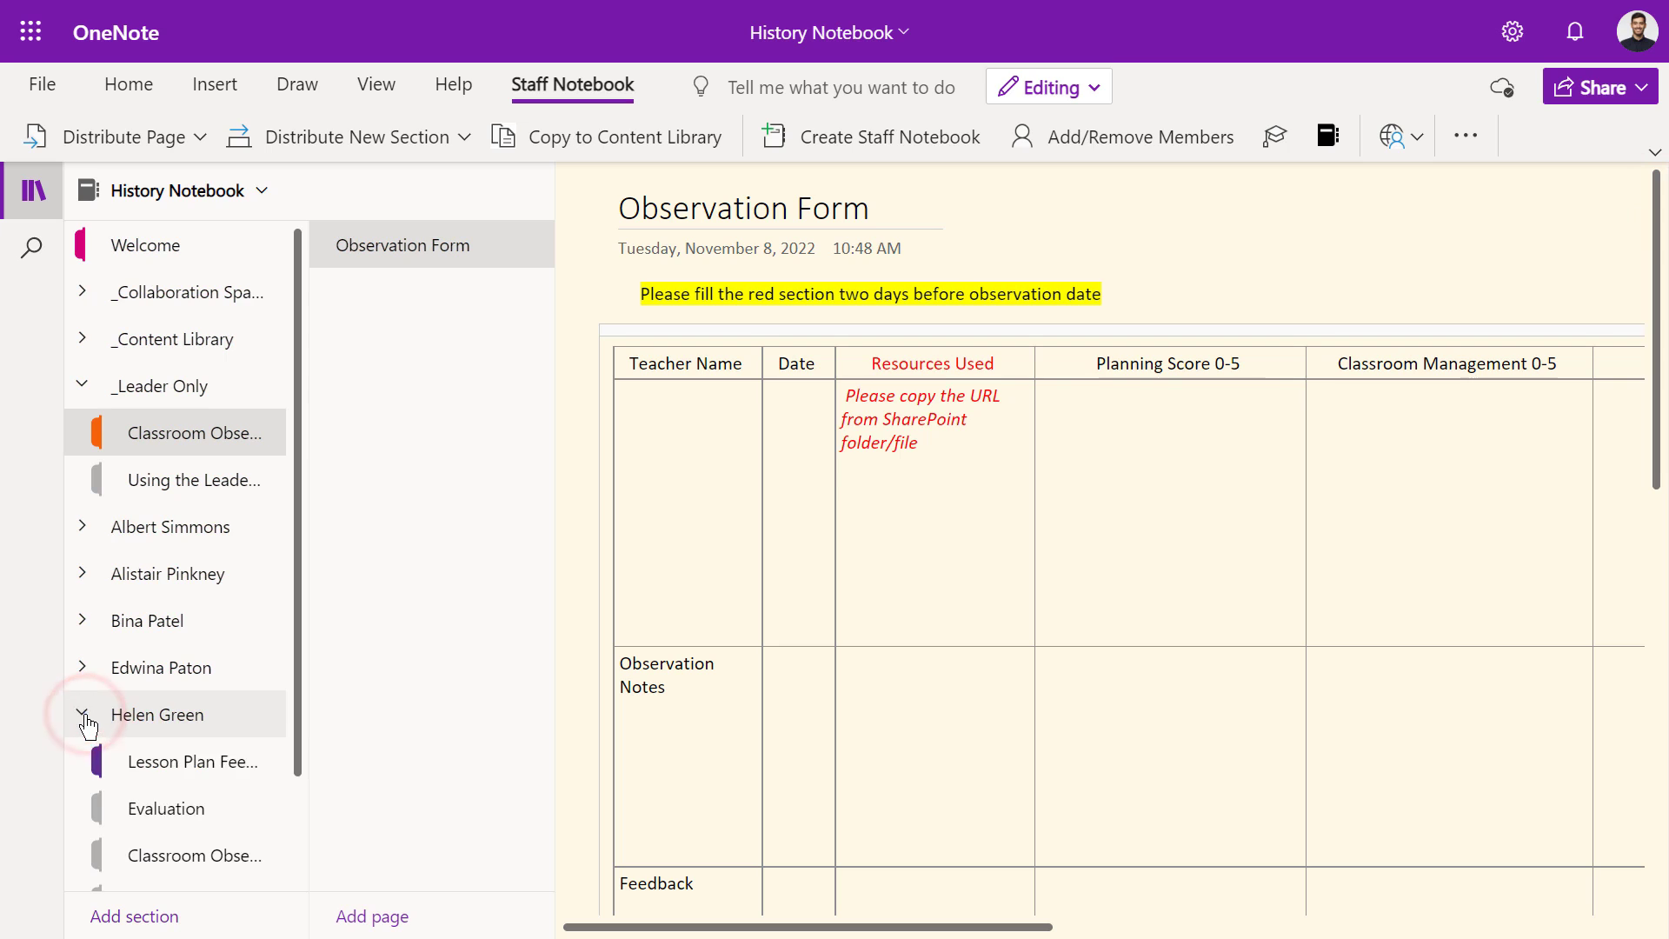
{"action": "left_click", "coordinate": [190, 855]}
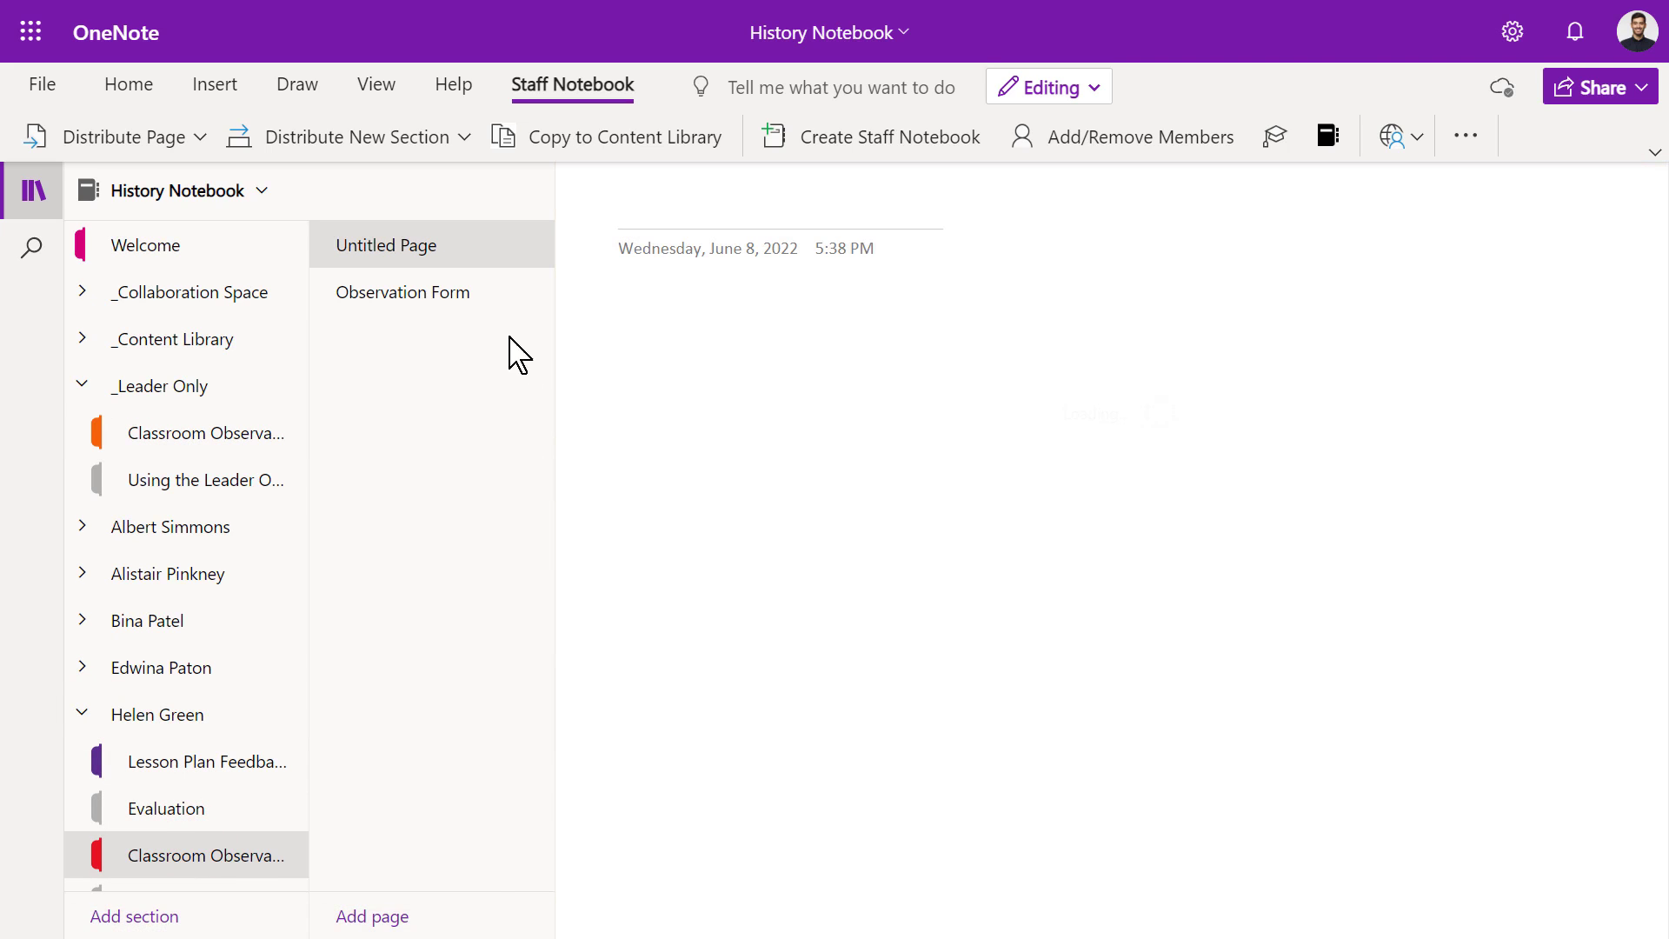
{"action": "left_click", "coordinate": [418, 307]}
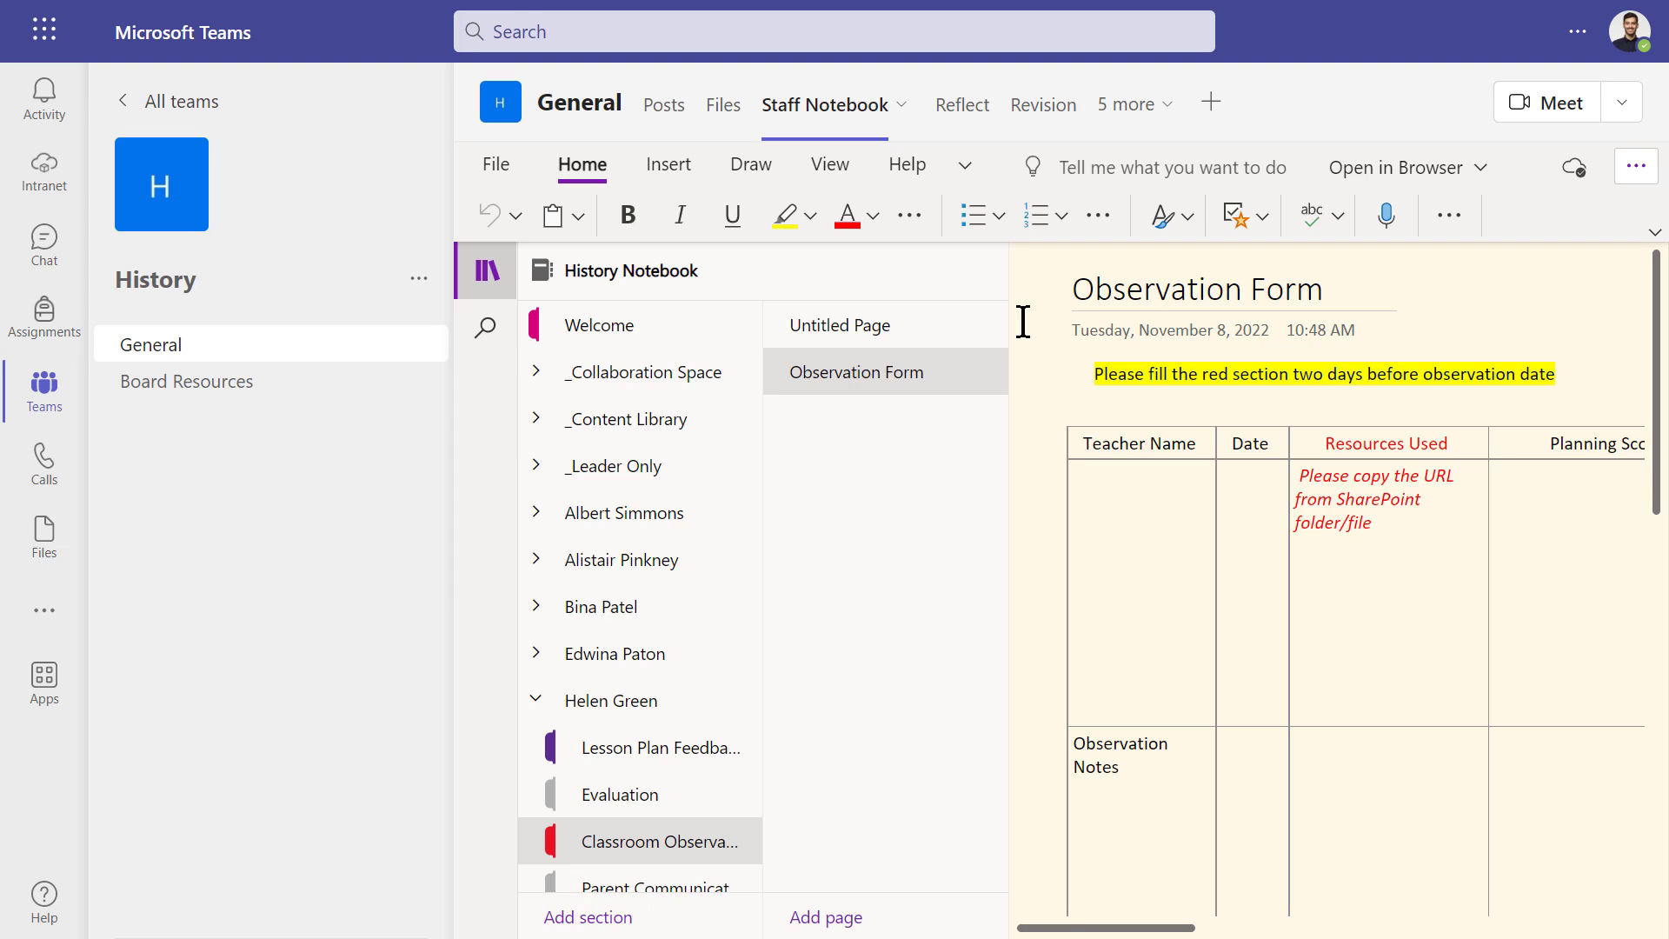
Step: Switch to the General channel's Reflect tab to list recent check-ins
{"action": "left_click", "coordinate": [969, 117]}
{"action": "left_click", "coordinate": [968, 115]}
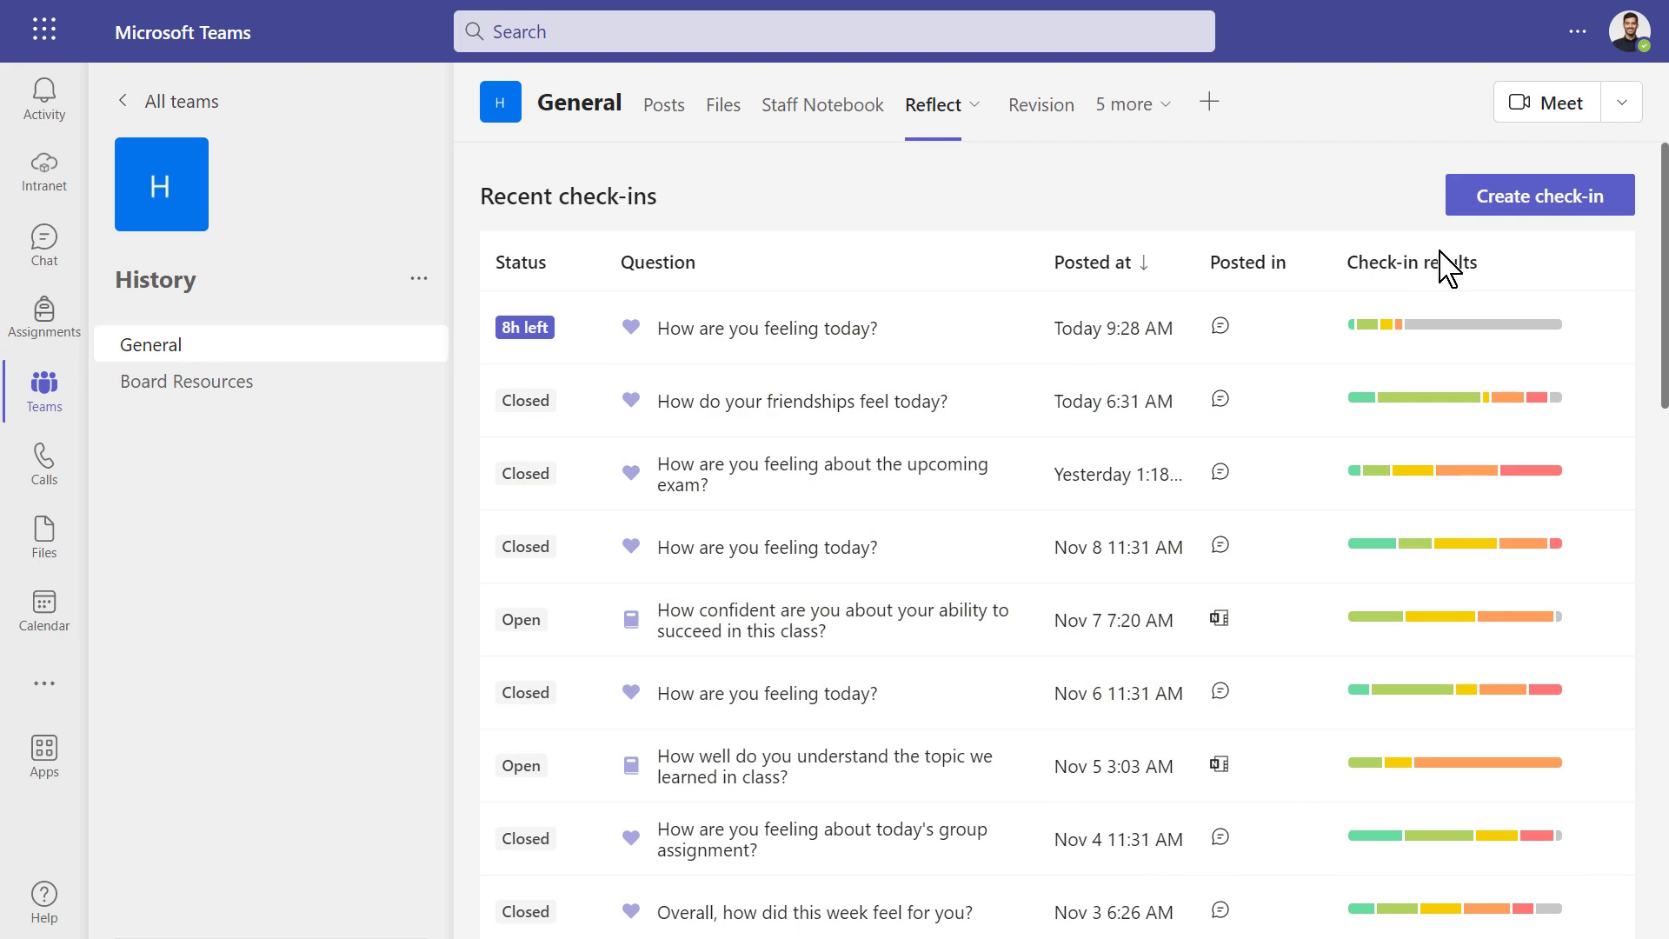
Step: Start a new check-in and browse Classroom relationships, Educator support, then Custom question categories
{"action": "left_click", "coordinate": [1551, 215]}
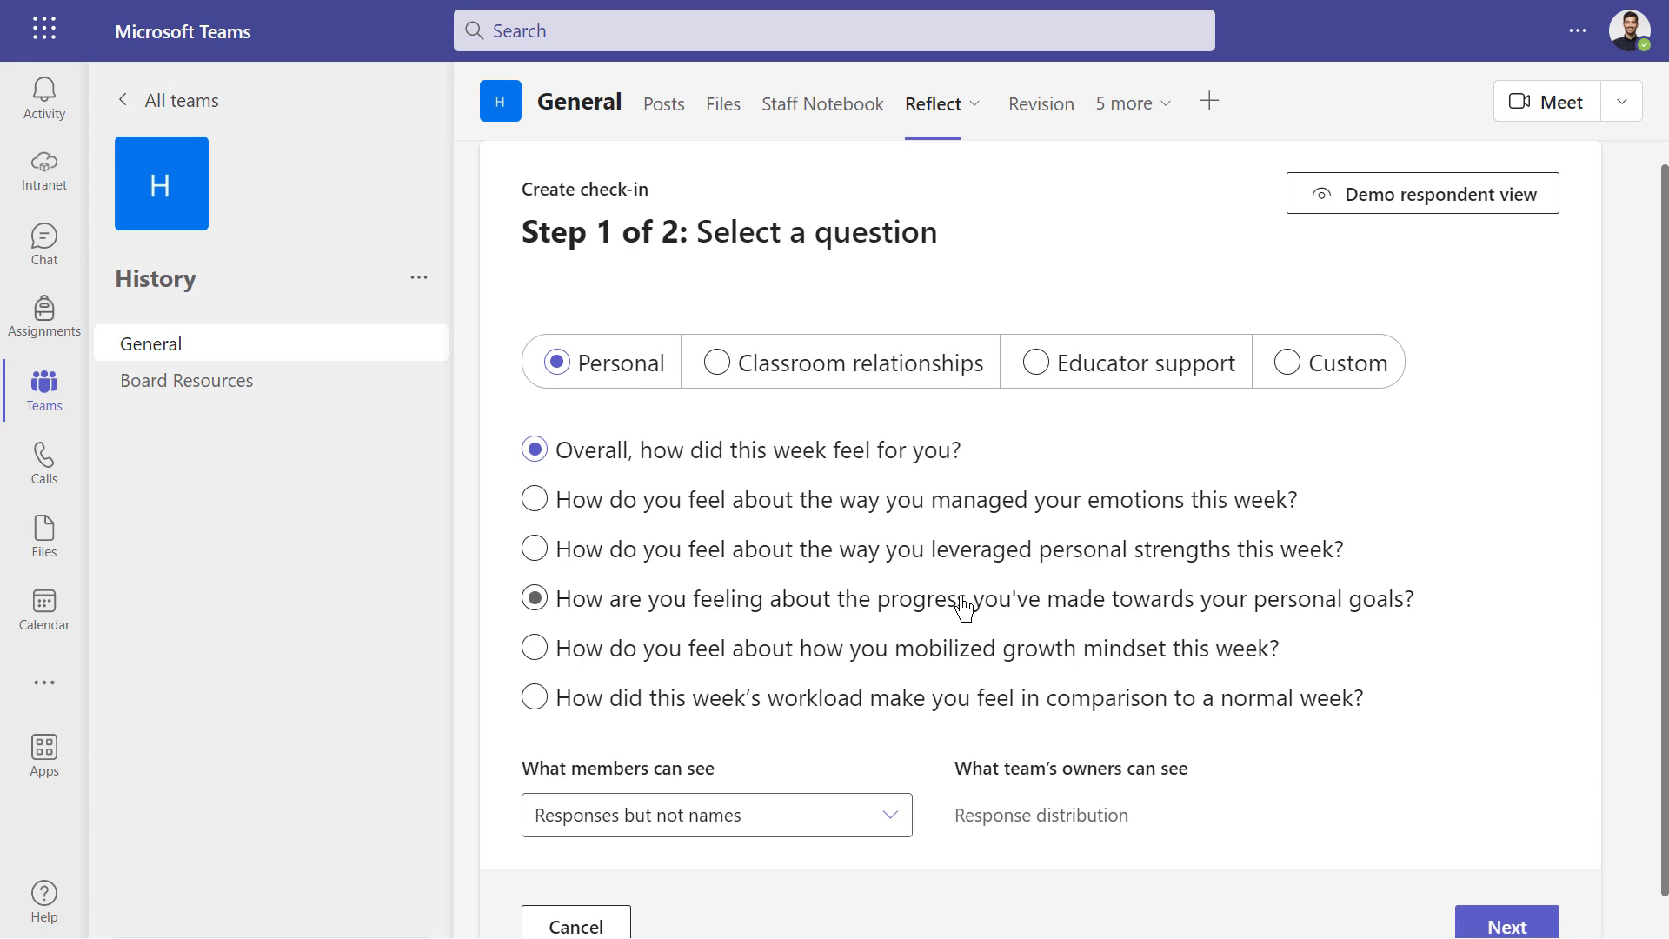
{"action": "left_click", "coordinate": [749, 378]}
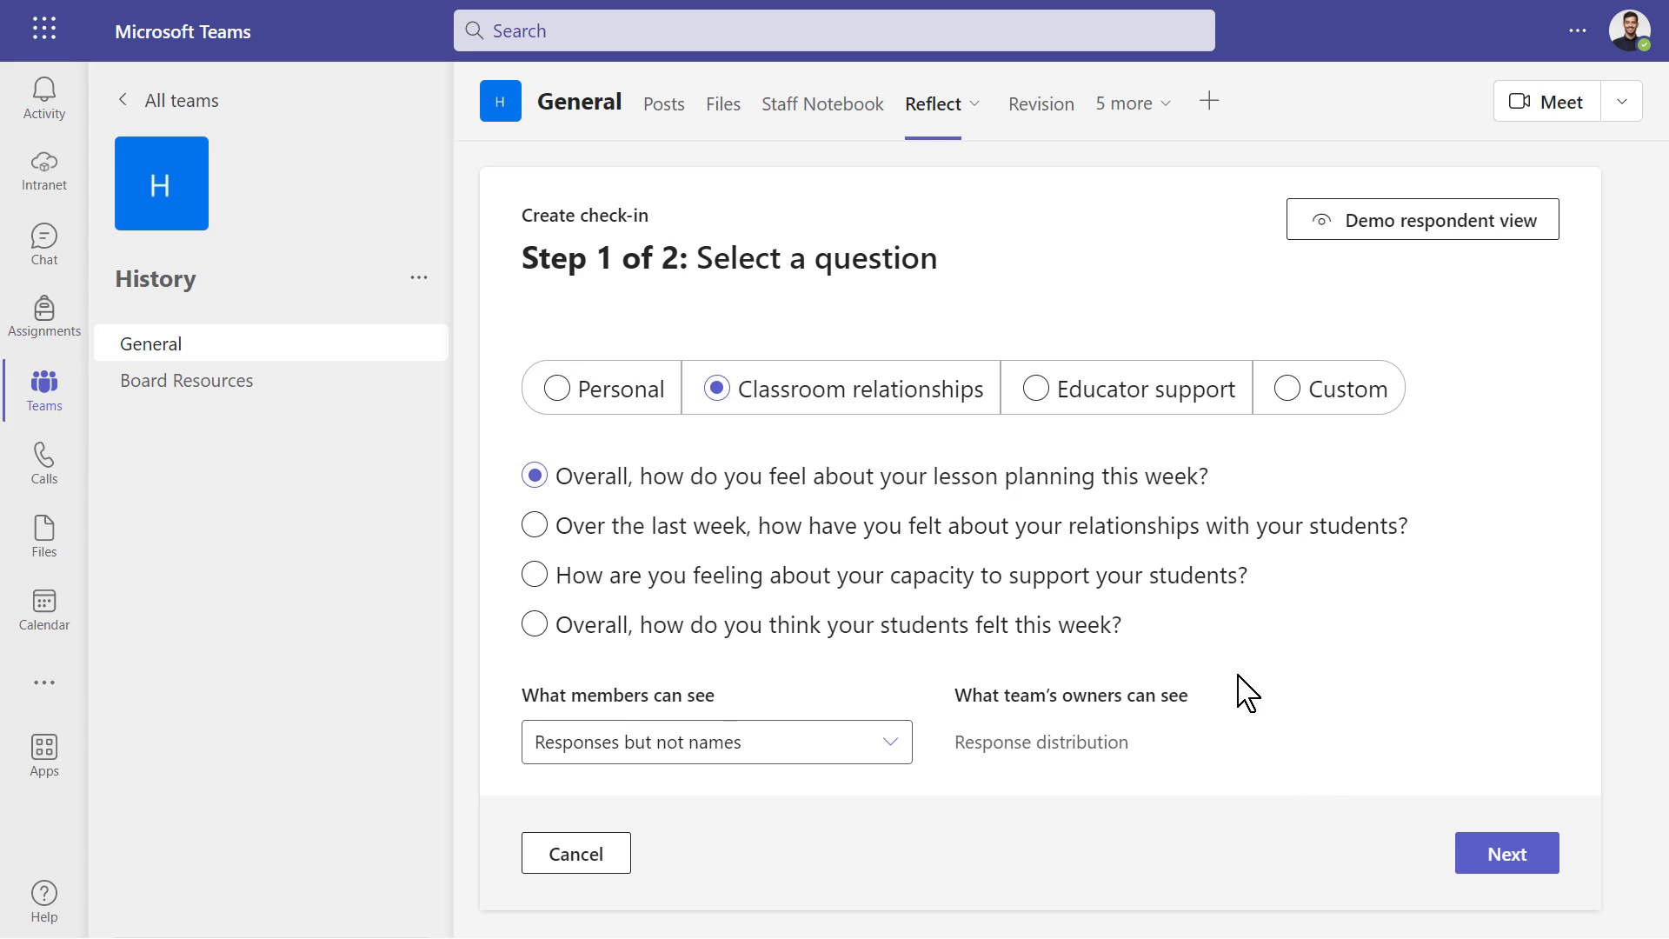
{"action": "left_click", "coordinate": [1084, 402]}
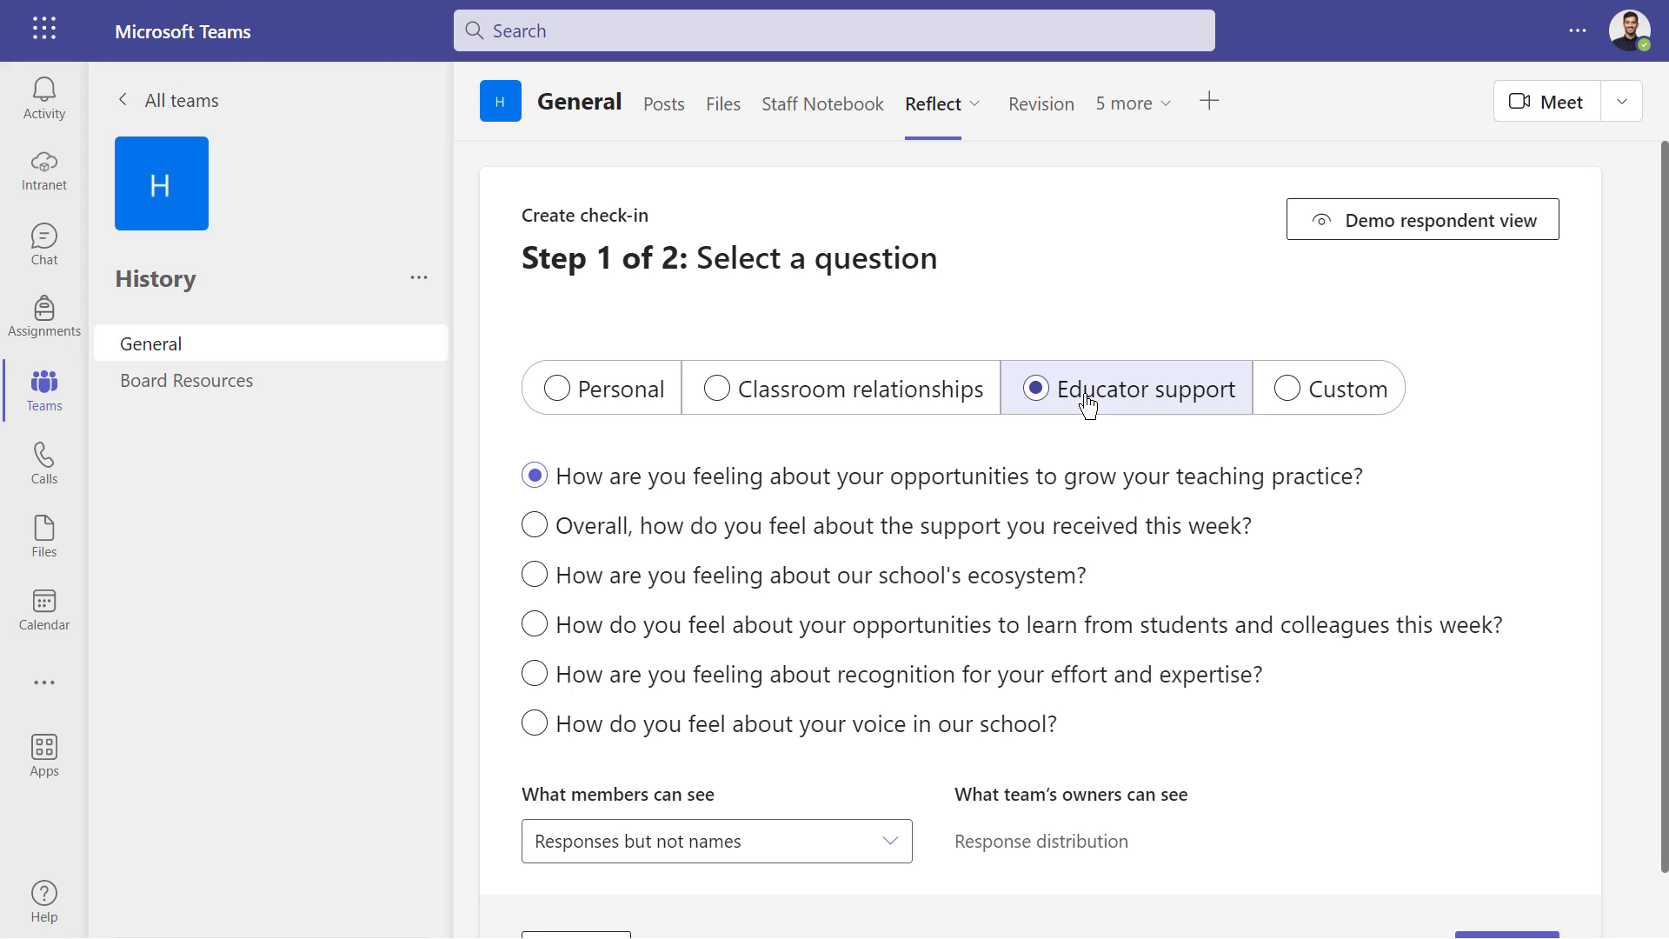
{"action": "left_click", "coordinate": [1295, 392]}
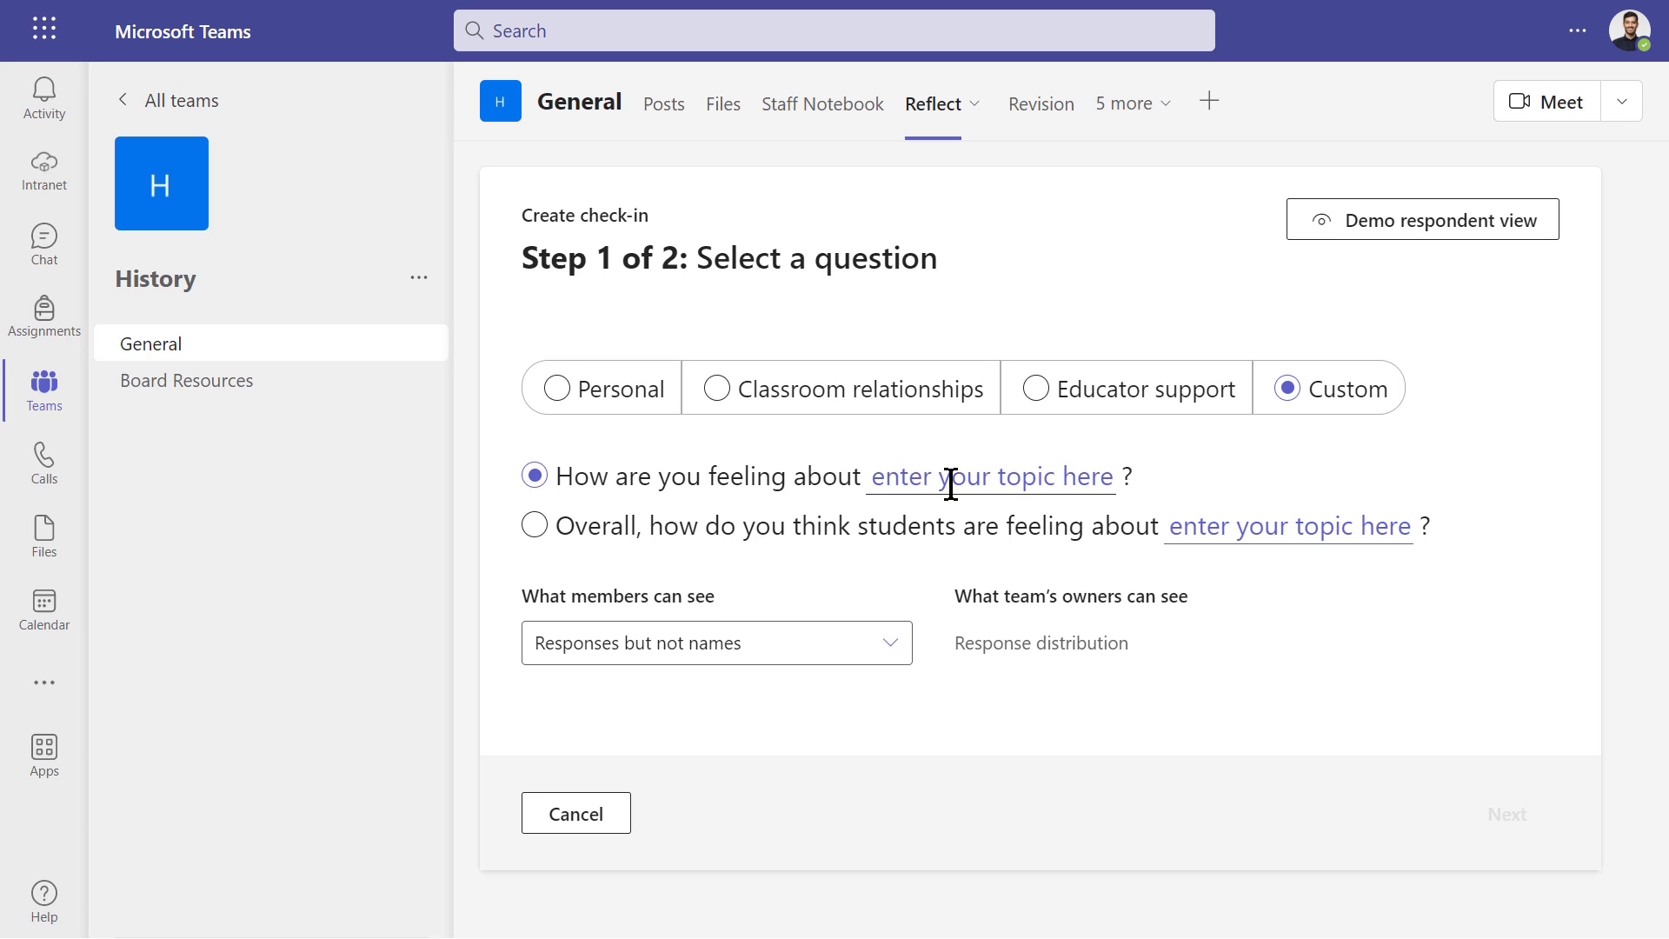
Step: Pick the second custom question, enter the topic 'GCSE exams', then cancel the draft check-in
{"action": "left_click", "coordinate": [531, 525]}
{"action": "left_click", "coordinate": [1227, 532]}
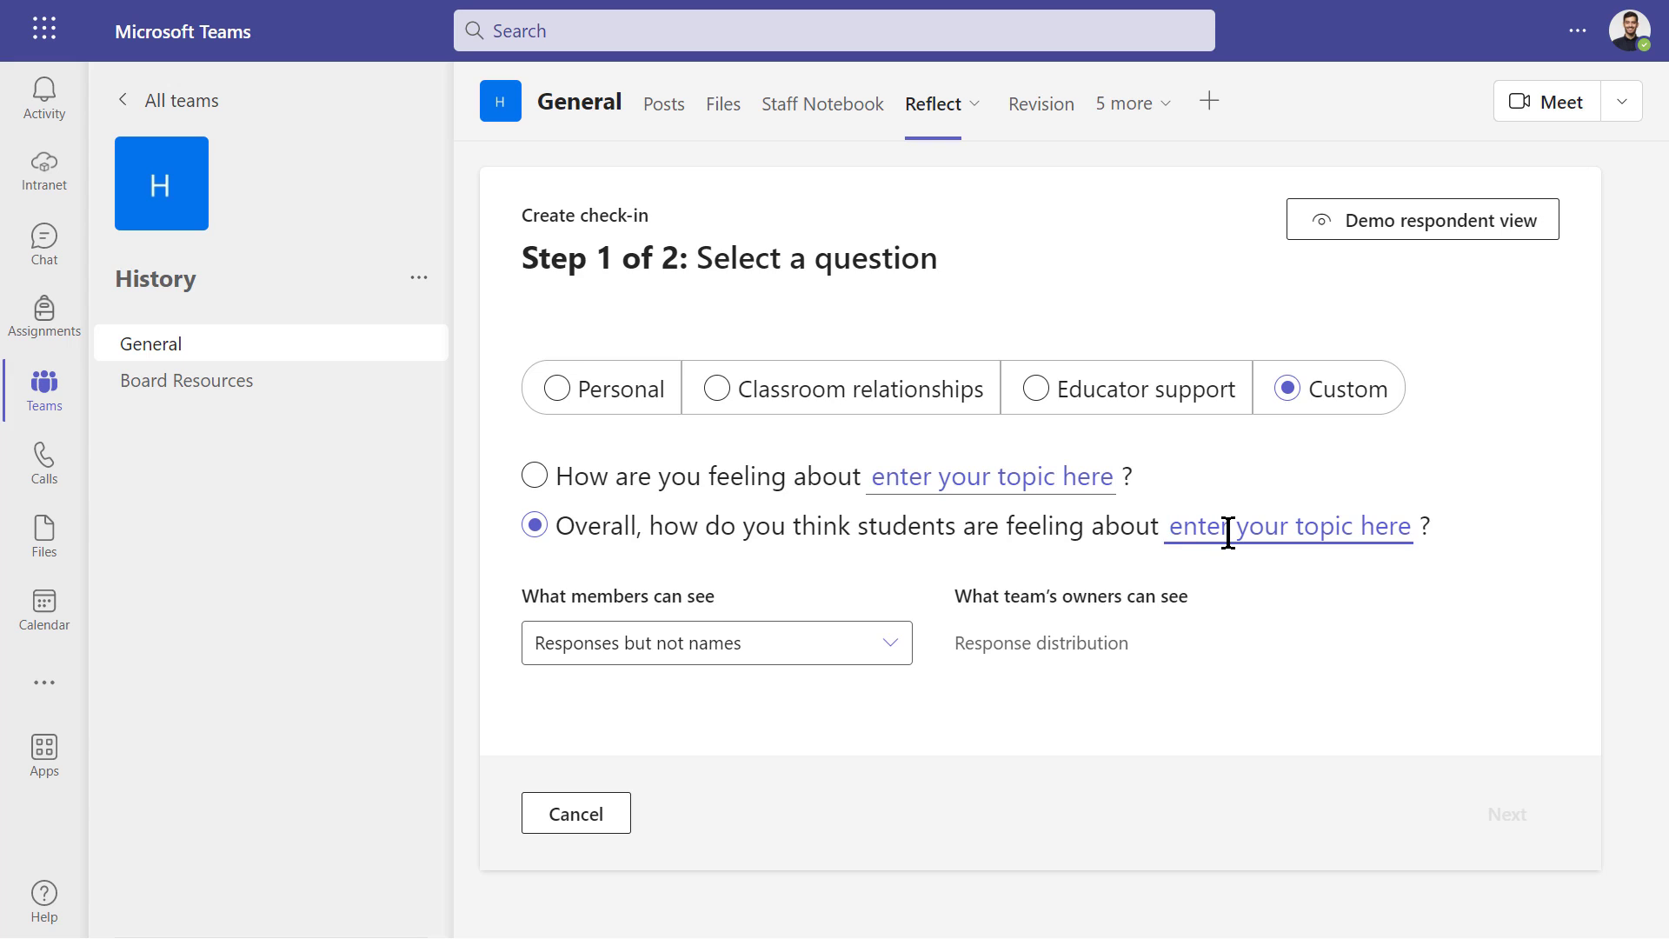
{"action": "type", "text": "GCSE exams"}
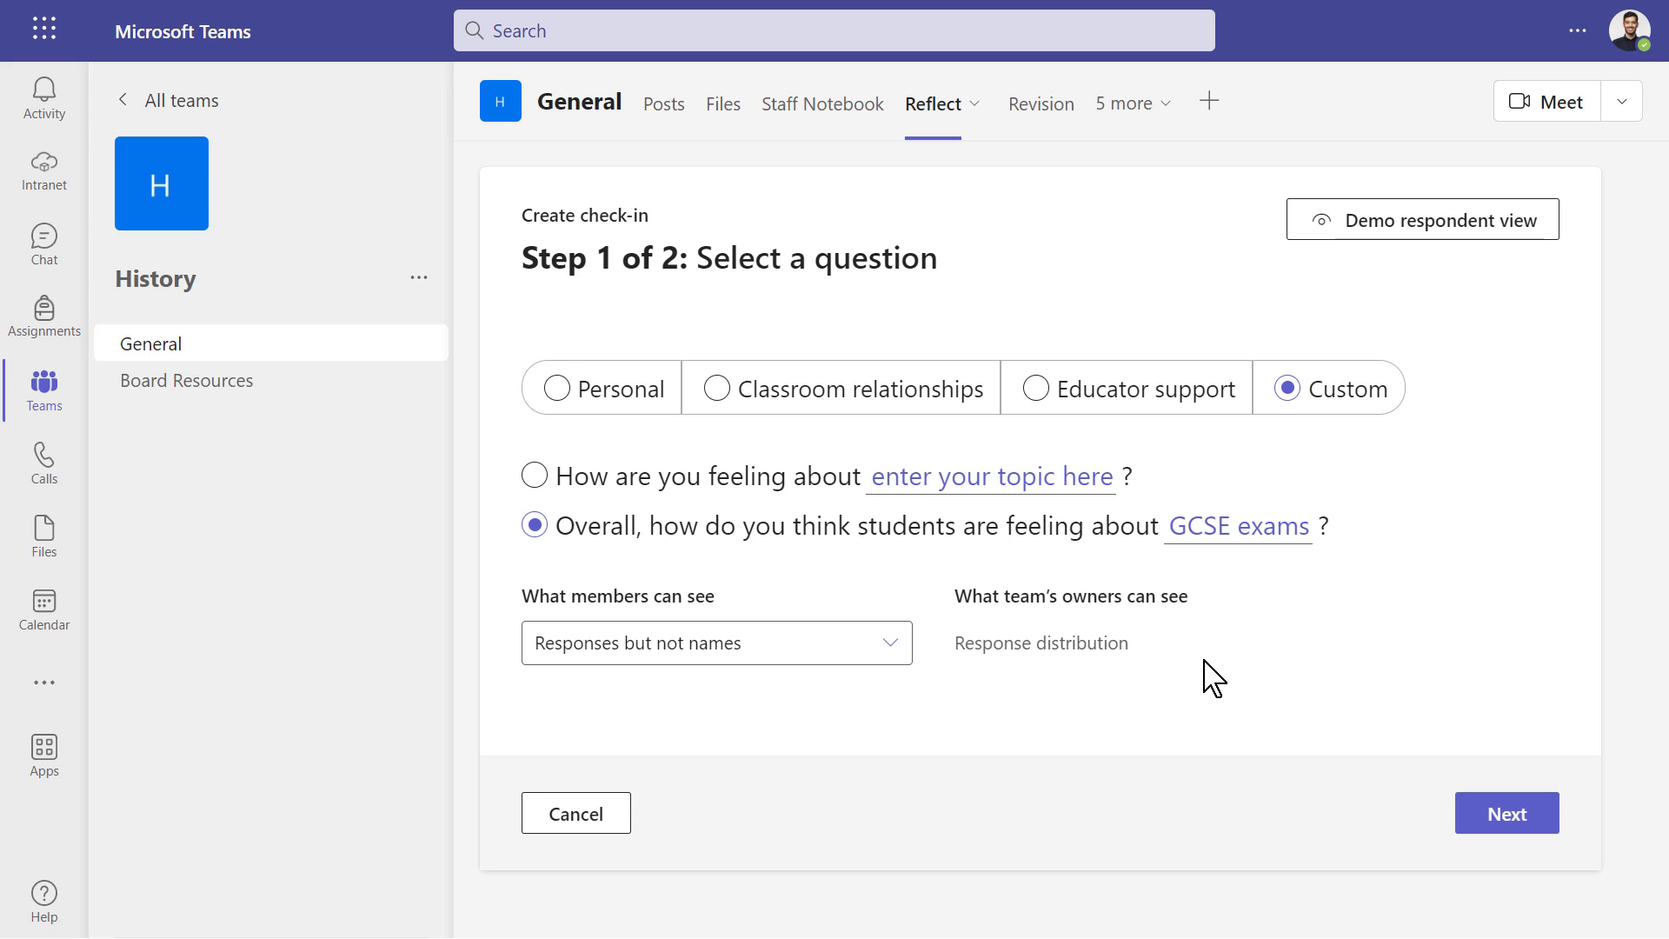
{"action": "left_click", "coordinate": [588, 822]}
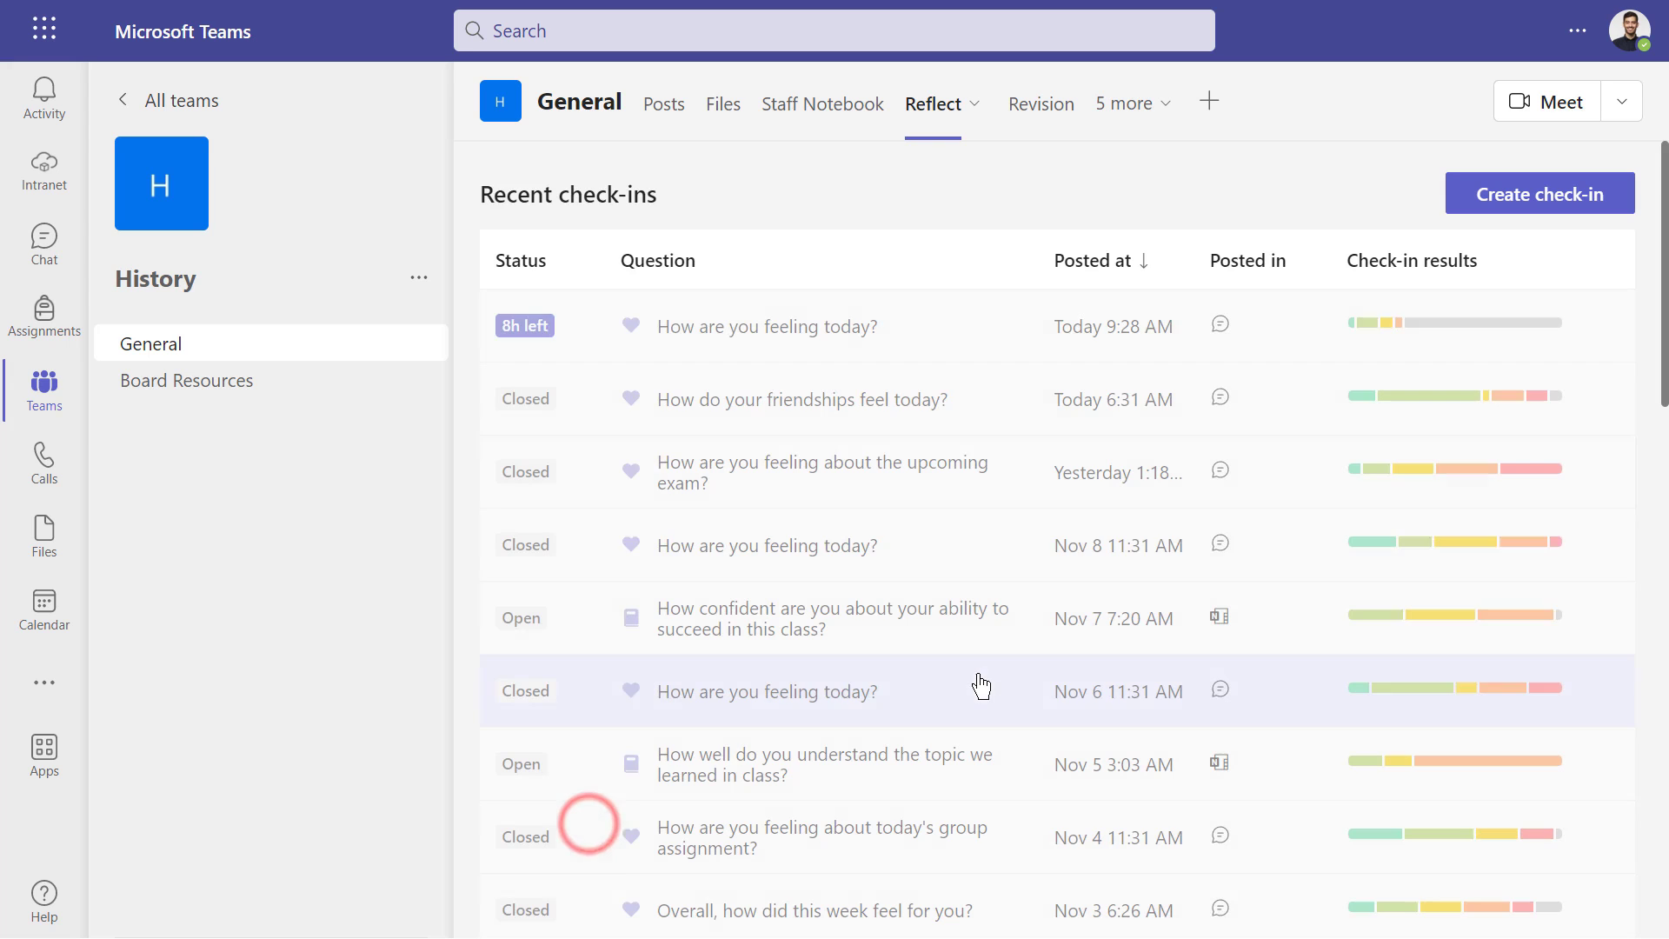